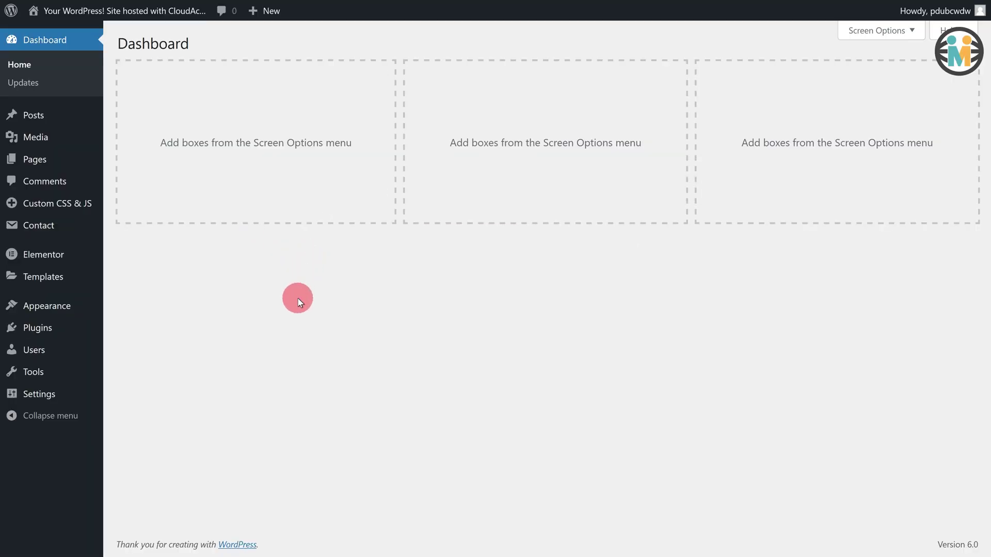
Search the plugin directory for 'Elementskit', then install and activate ElementsKit Elementor addons by Wpmet
mouse_move(67, 333)
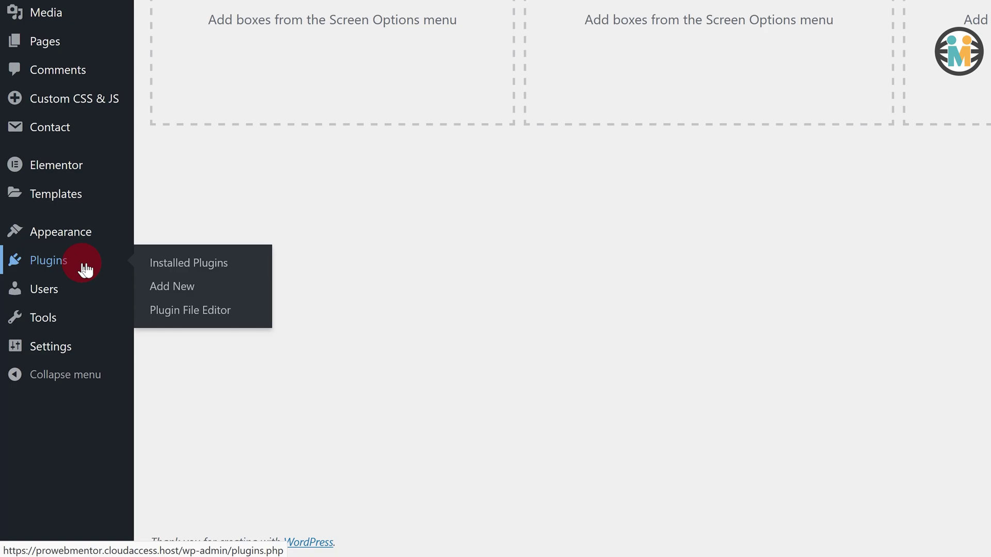
click(179, 288)
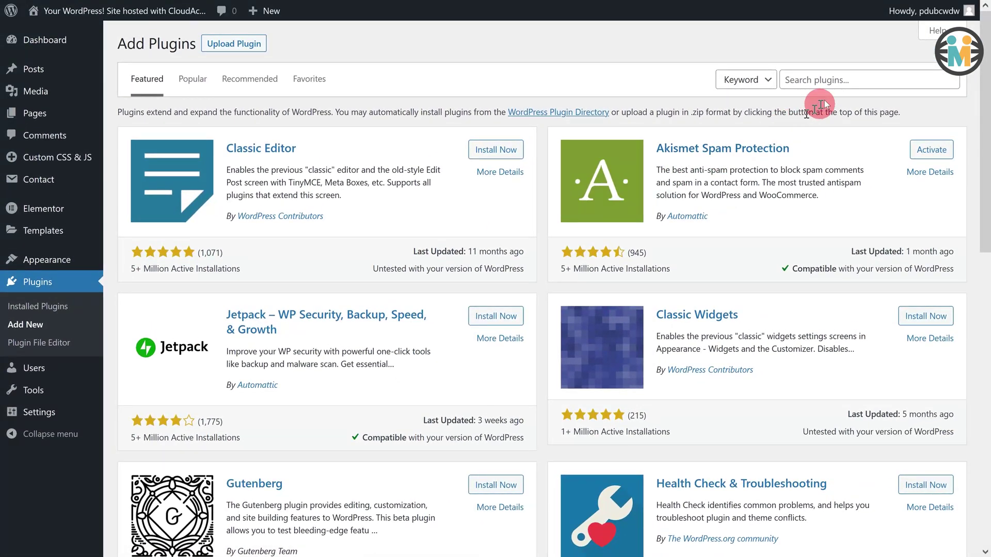
click(847, 79)
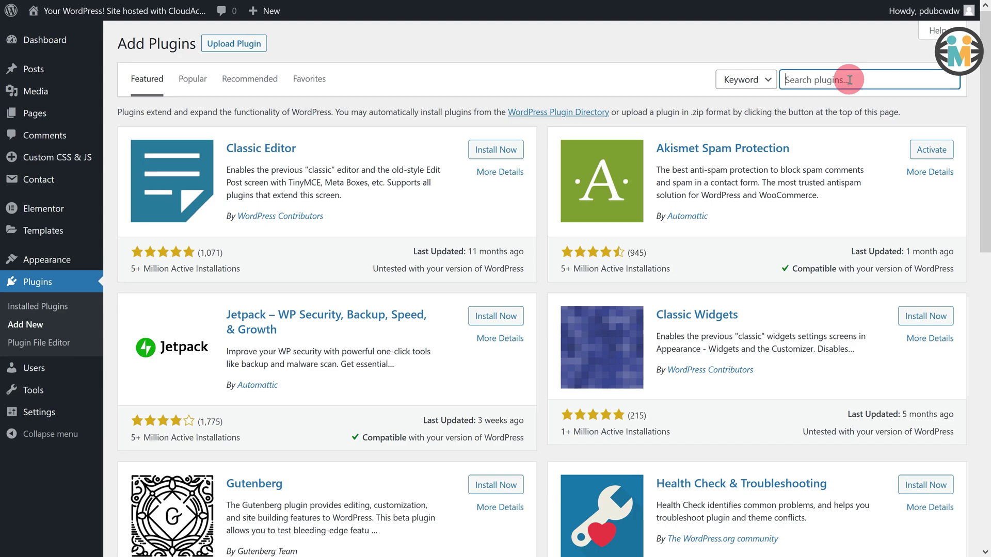
text(Elementskit)
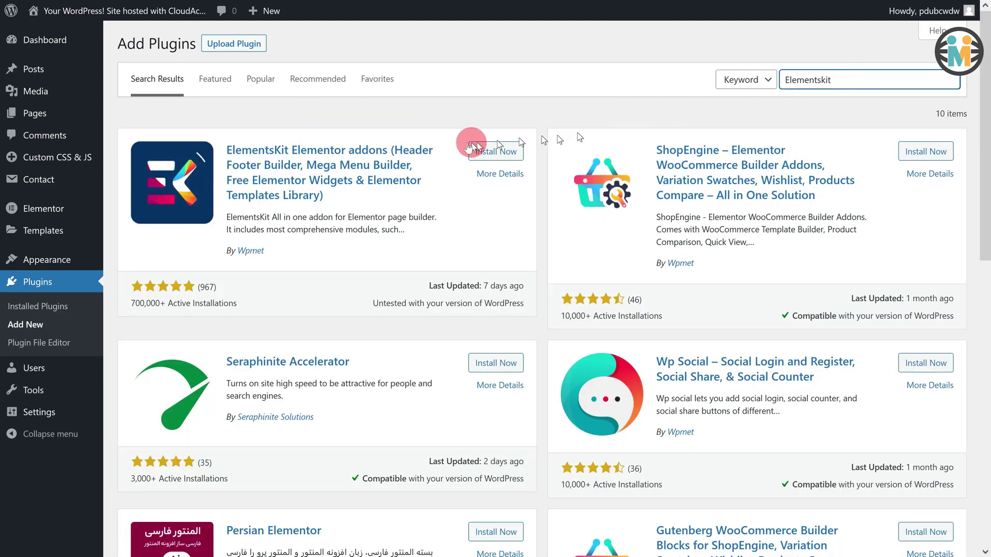
drag(230, 154, 343, 194)
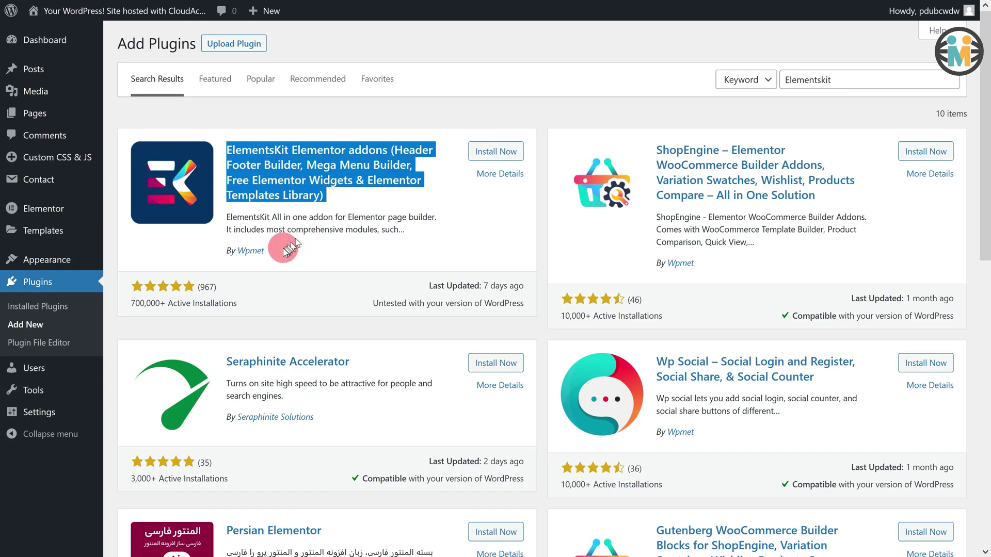
double_click(243, 253)
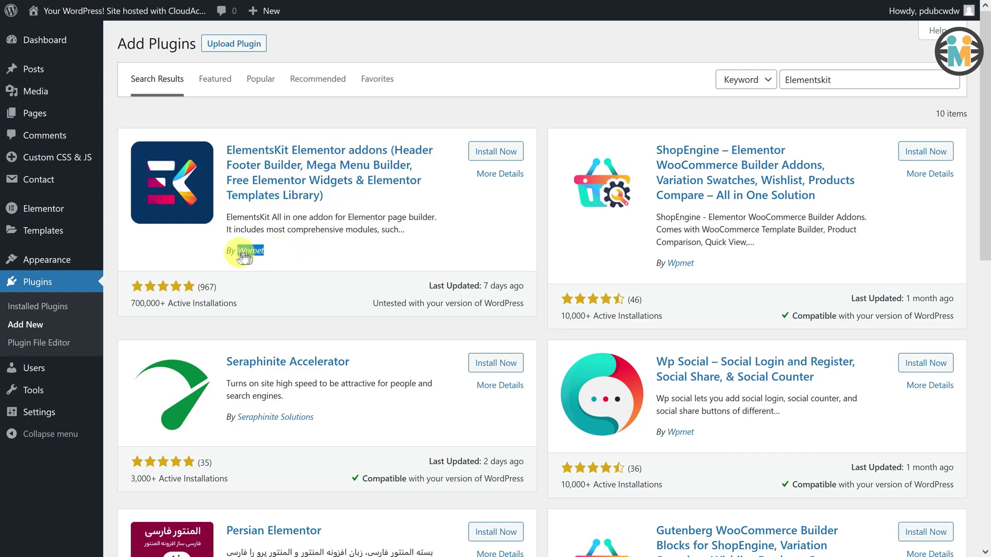
click(493, 154)
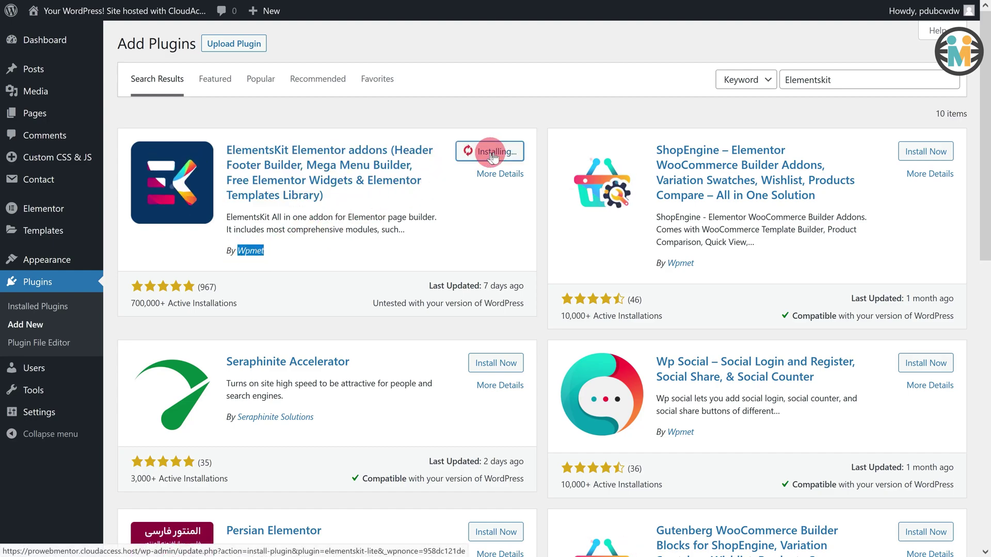
click(492, 154)
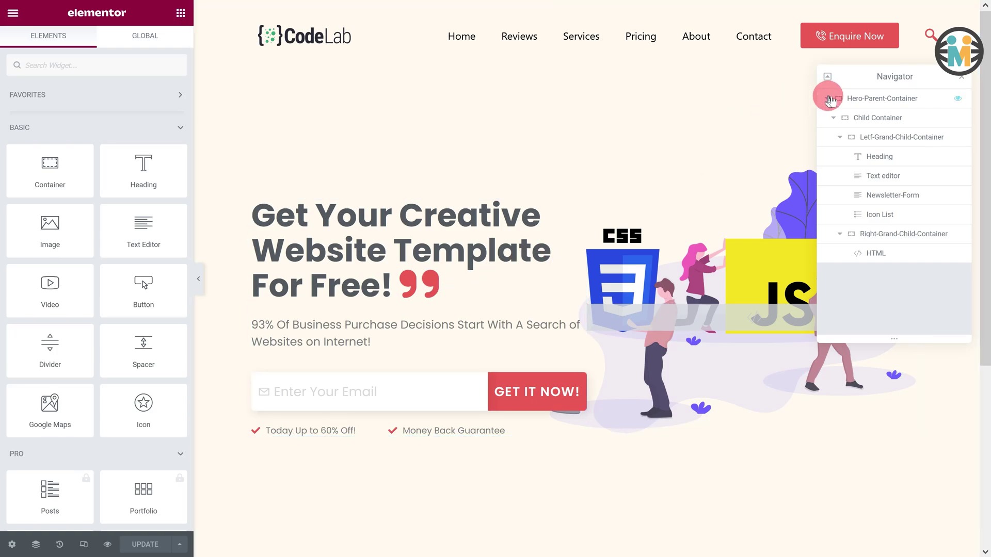
Add a new container below the hero section and name it Testimonial-Parent-Container
click(829, 99)
scroll(460, 307, down, 3)
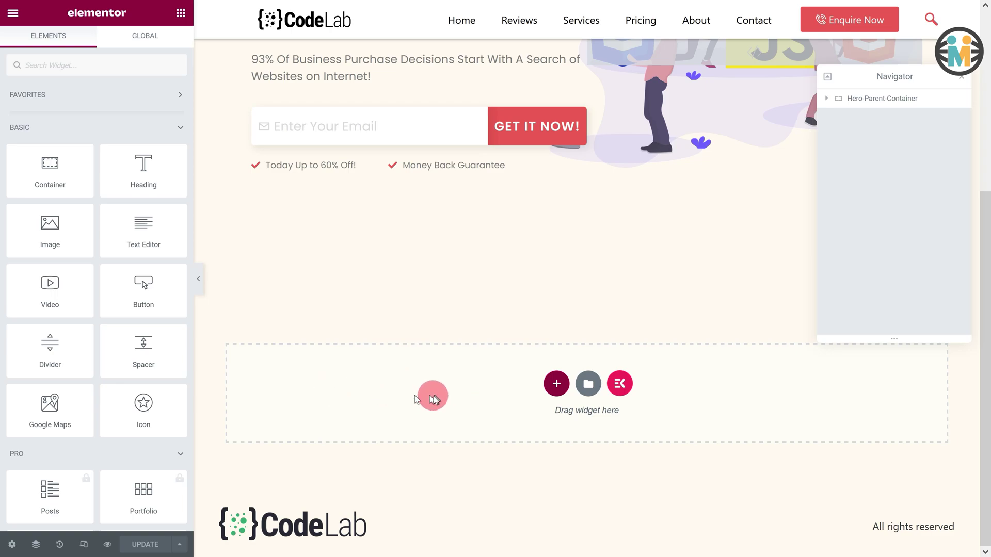
drag(49, 176, 388, 375)
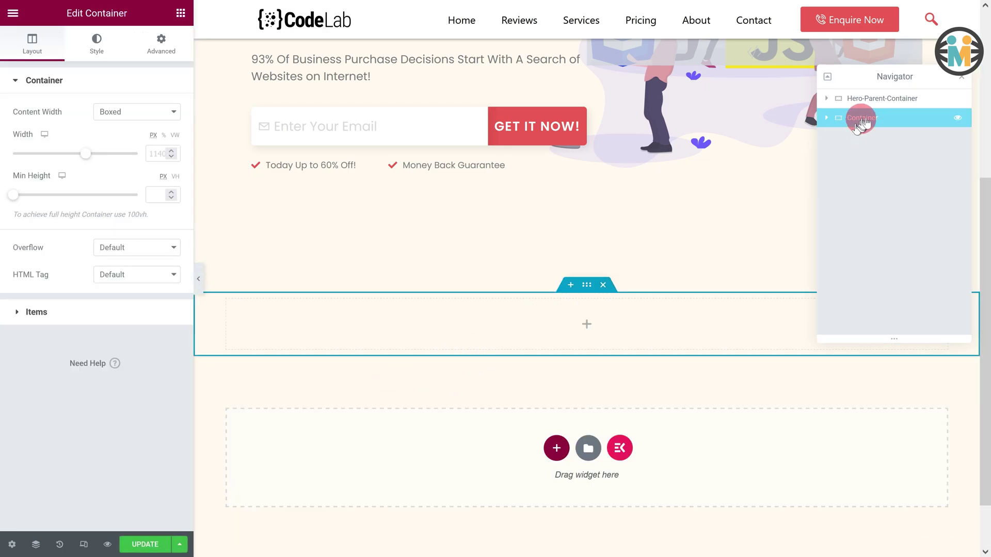
double_click(862, 118)
text(Testimonial-Parent-)
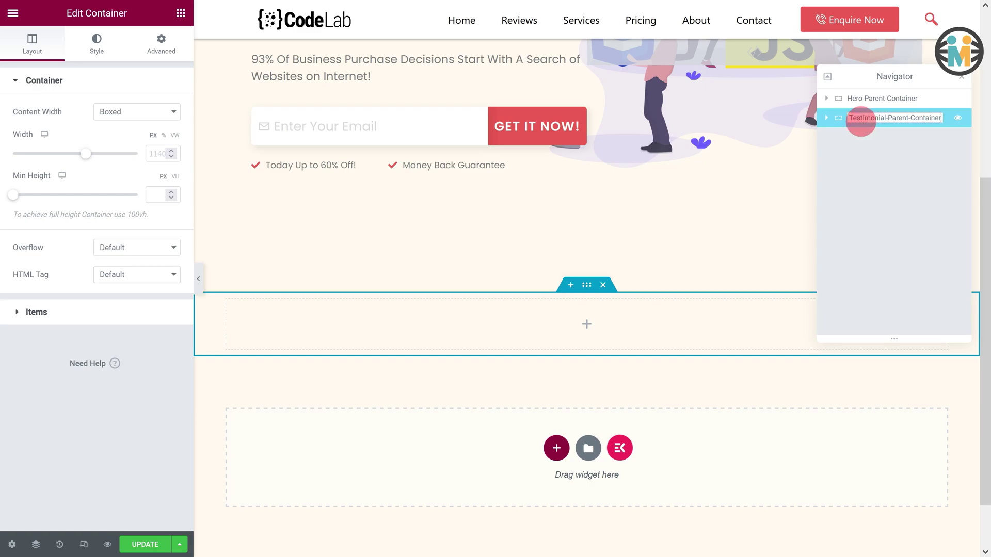
text(Container)
key(Return)
Set the container's items to Column direction with Align and Justify both Center
click(60, 312)
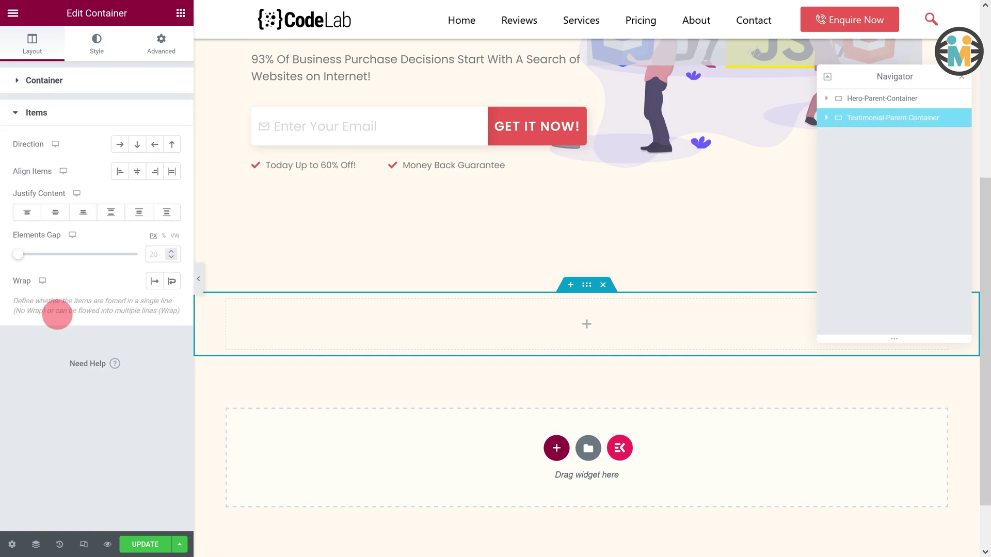
click(138, 148)
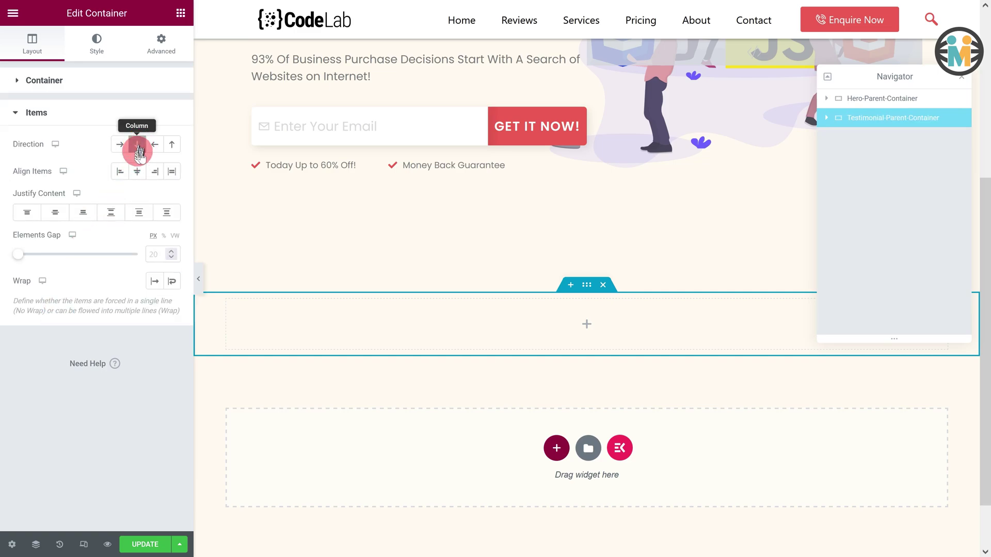
click(138, 171)
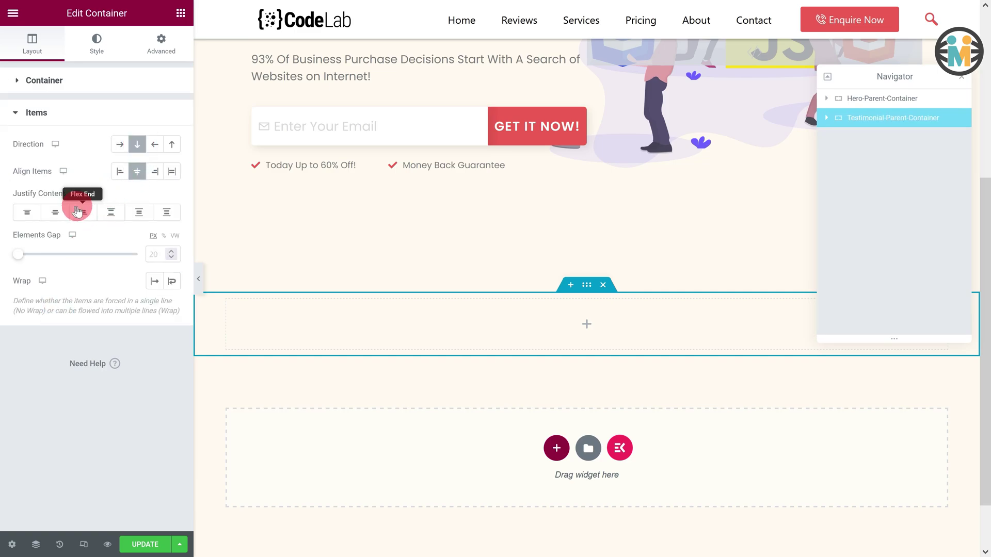
click(58, 216)
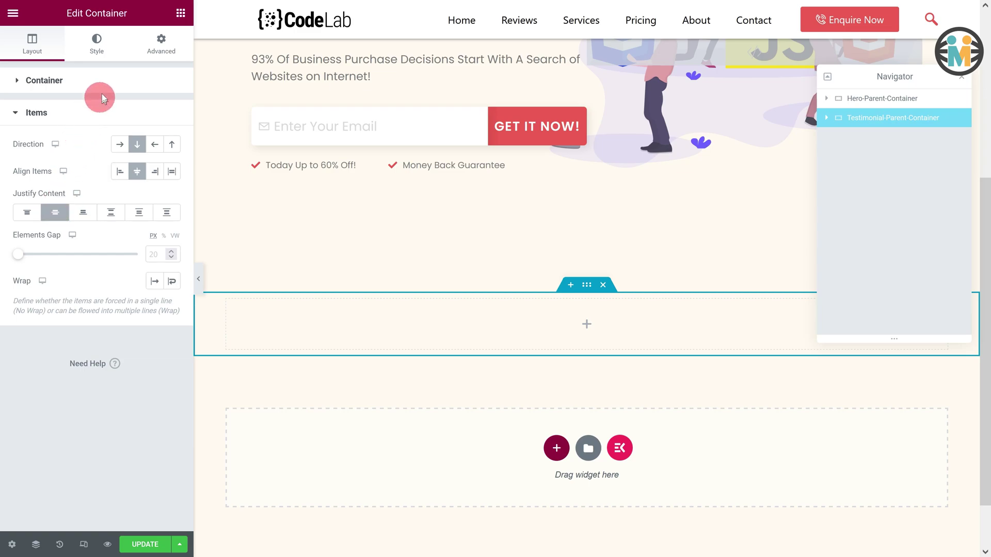
click(106, 50)
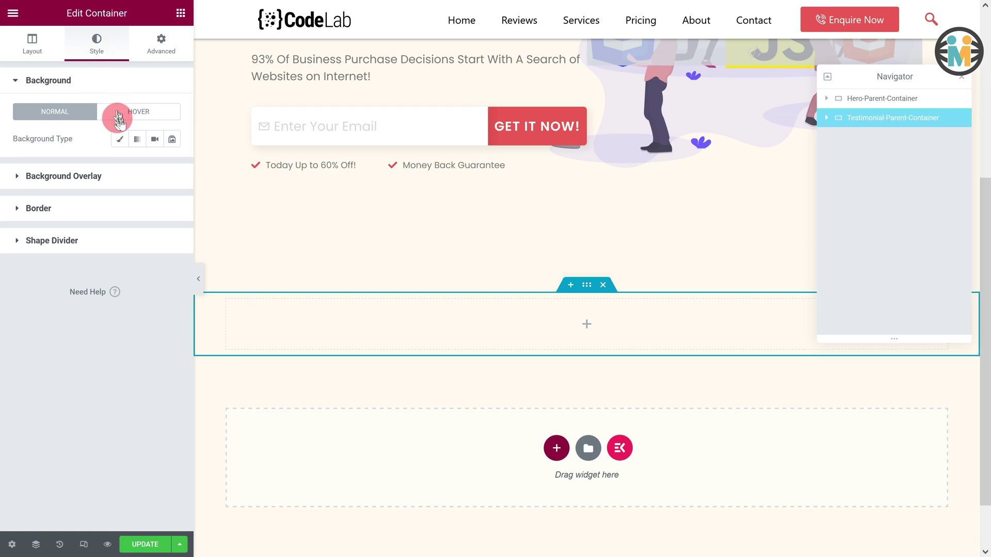
Give Testimonial-Parent-Container a classic white background
click(119, 139)
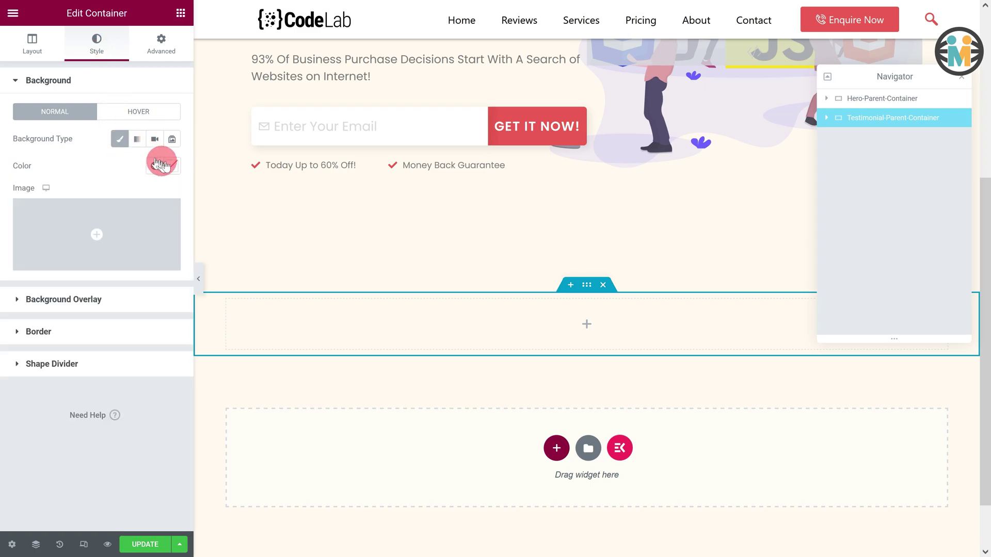
click(172, 166)
drag(121, 219, 23, 206)
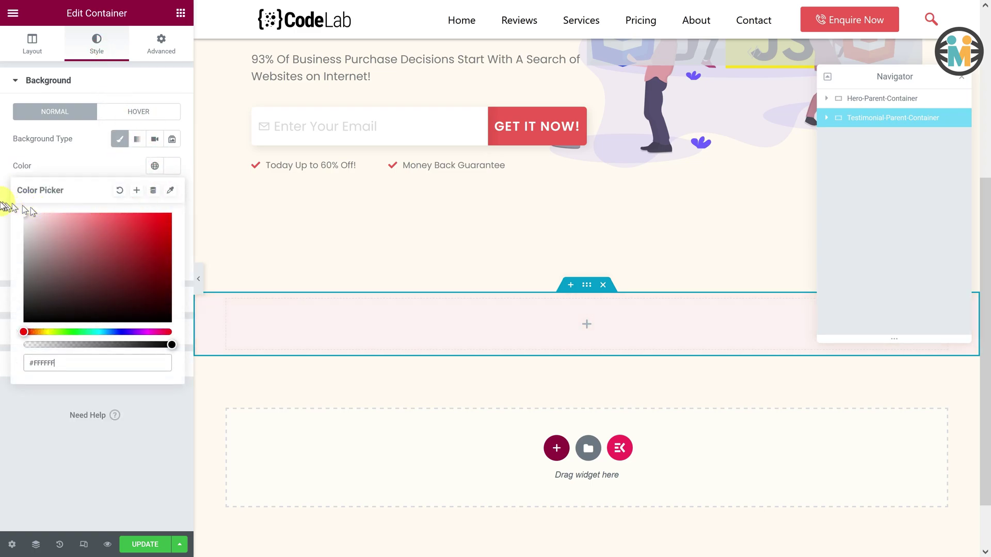
click(66, 167)
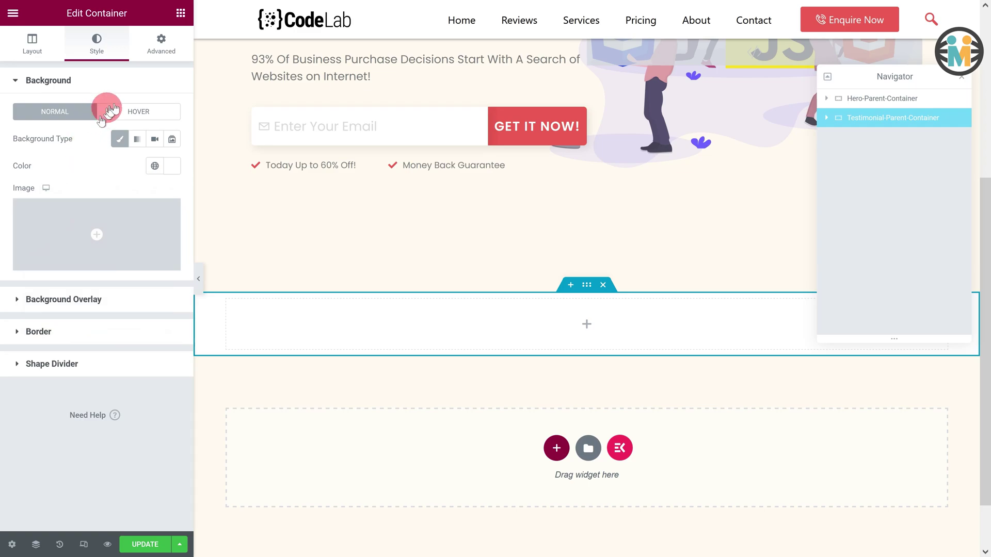
Set 70 px top and bottom padding and place an empty inner container inside
click(158, 55)
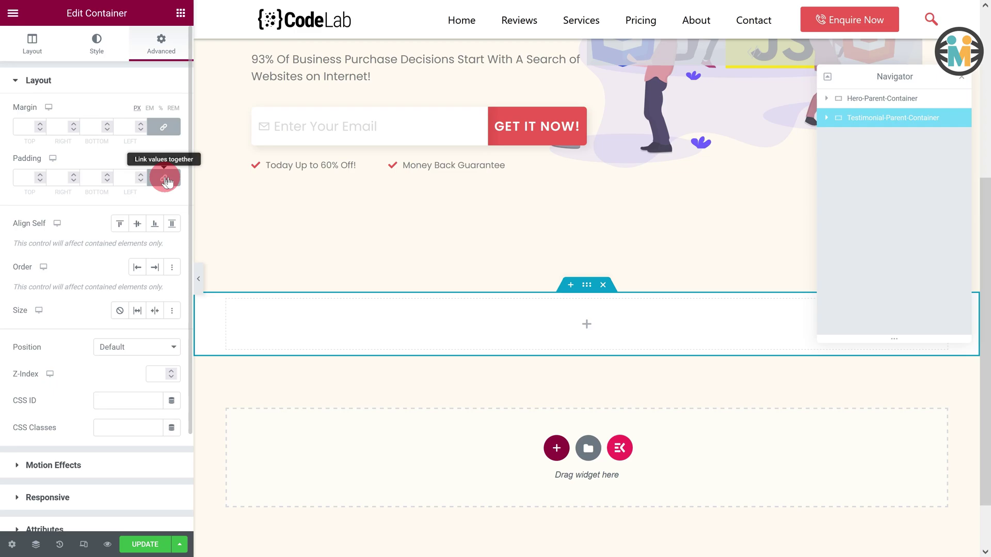
click(165, 178)
double_click(27, 178)
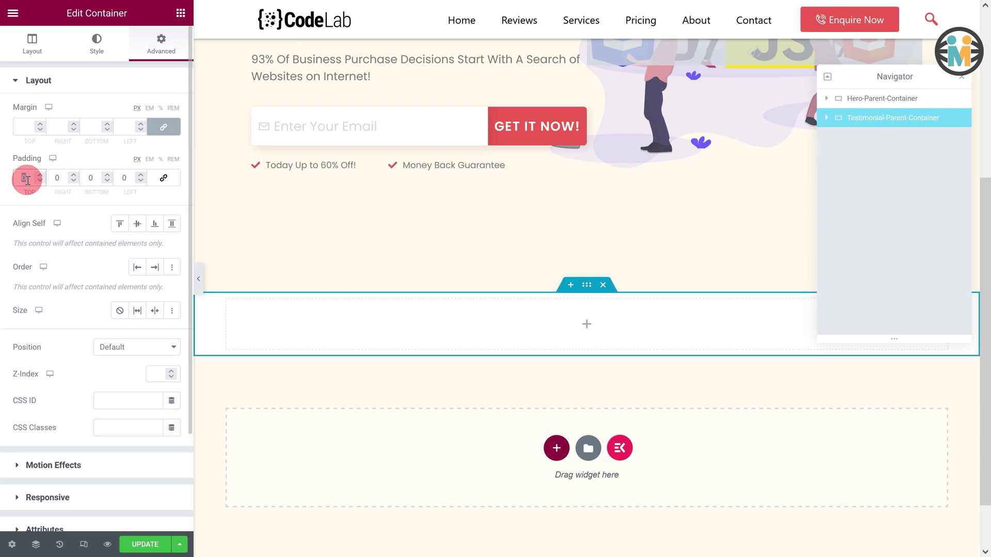
text(70)
click(90, 177)
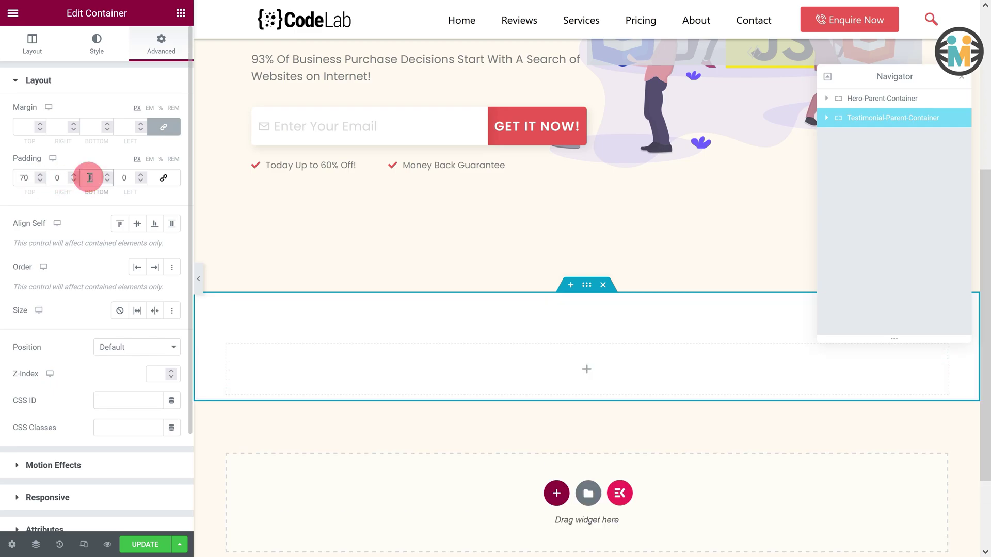
text(70)
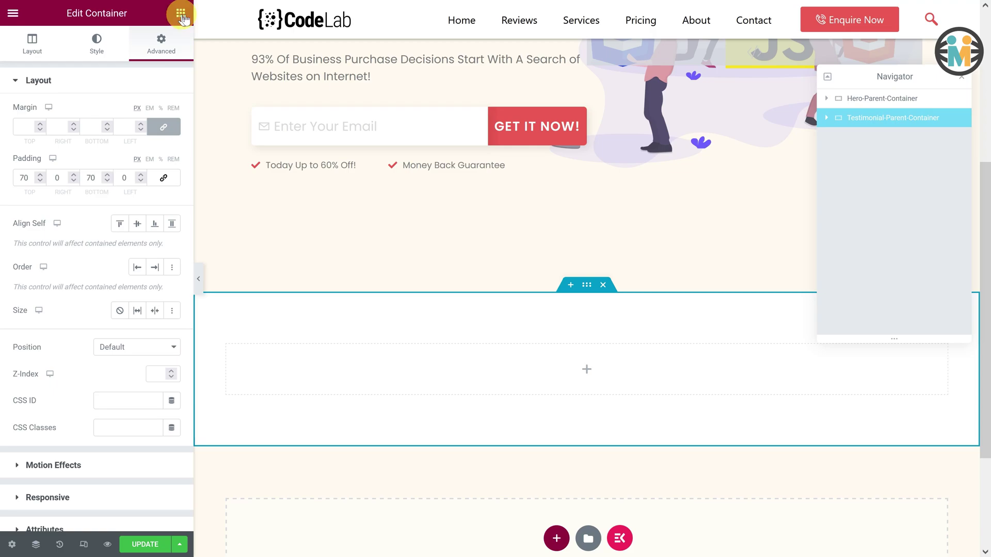
click(181, 14)
drag(50, 173, 402, 357)
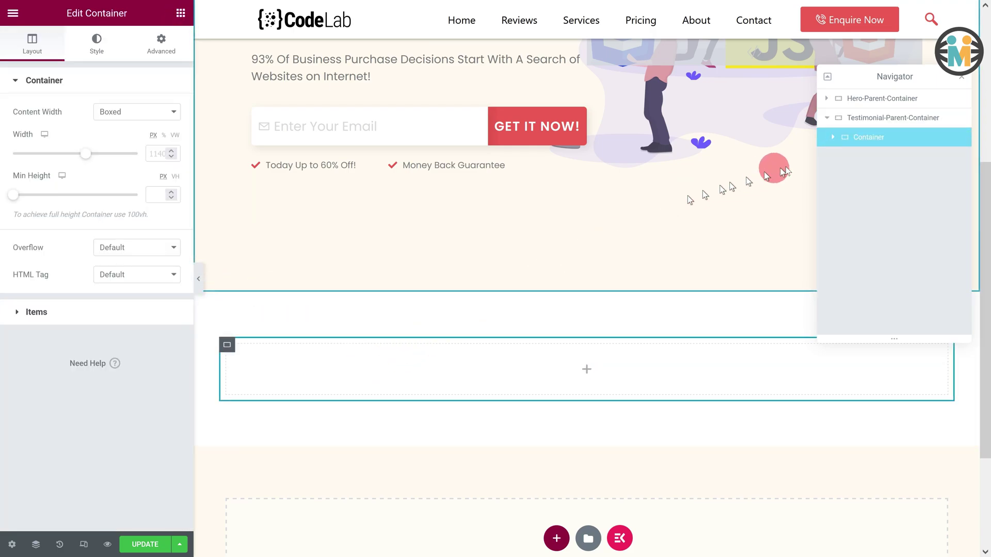
Duplicate the inner container twice to make three inner containers
click(868, 138)
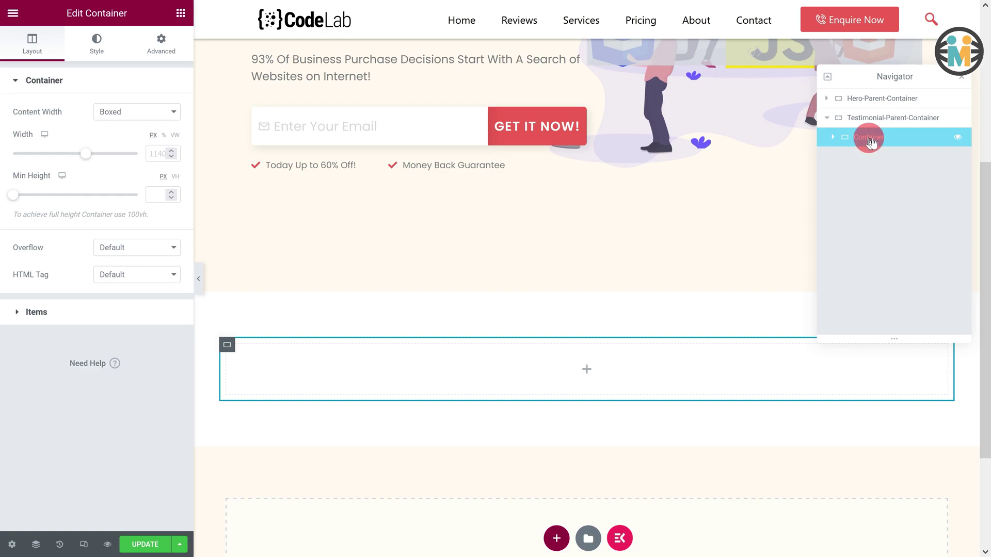
right_click(869, 138)
click(886, 166)
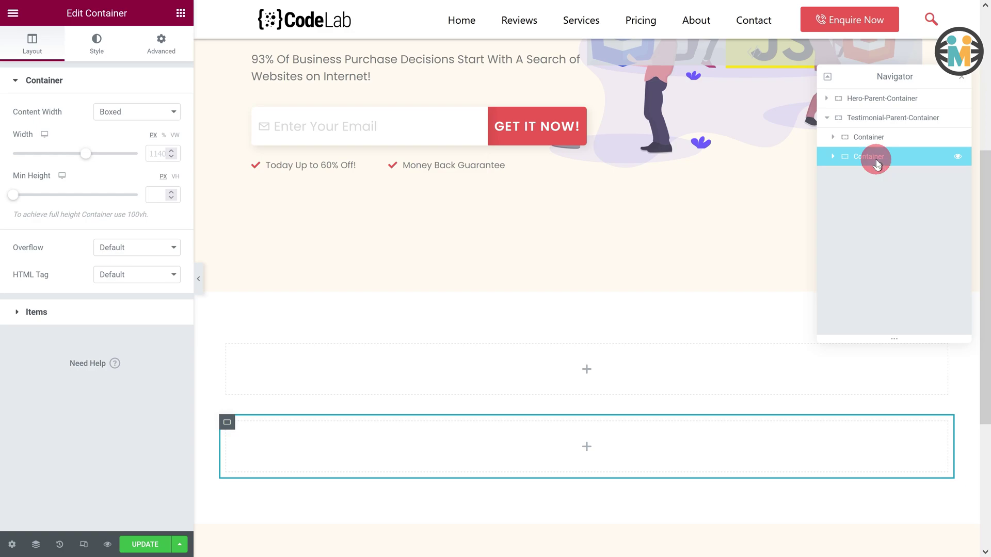
right_click(884, 164)
click(895, 190)
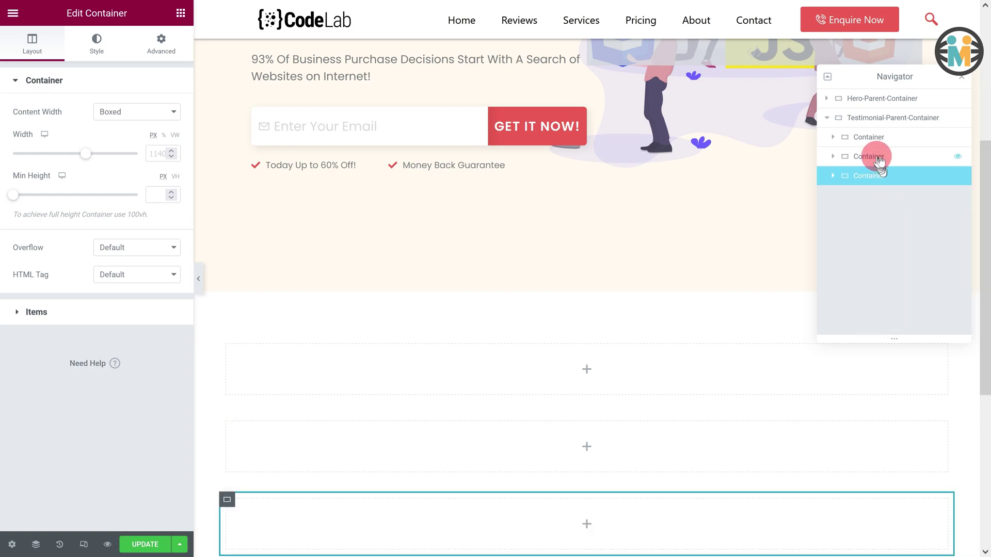
Name the inner containers Heading-Container, Slider-parent-Container and Client-logo-Container
click(876, 139)
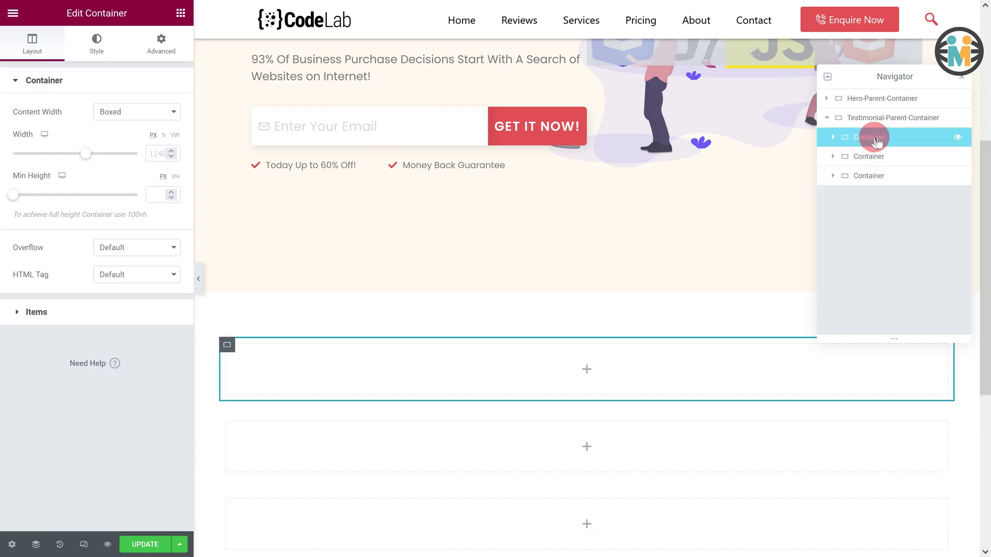
text(Heading-Containe)
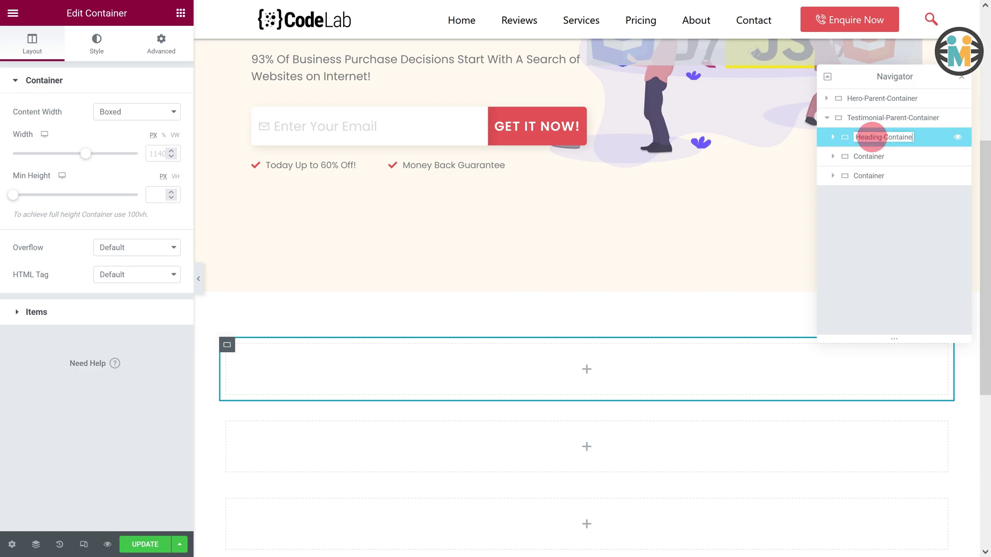
double_click(869, 157)
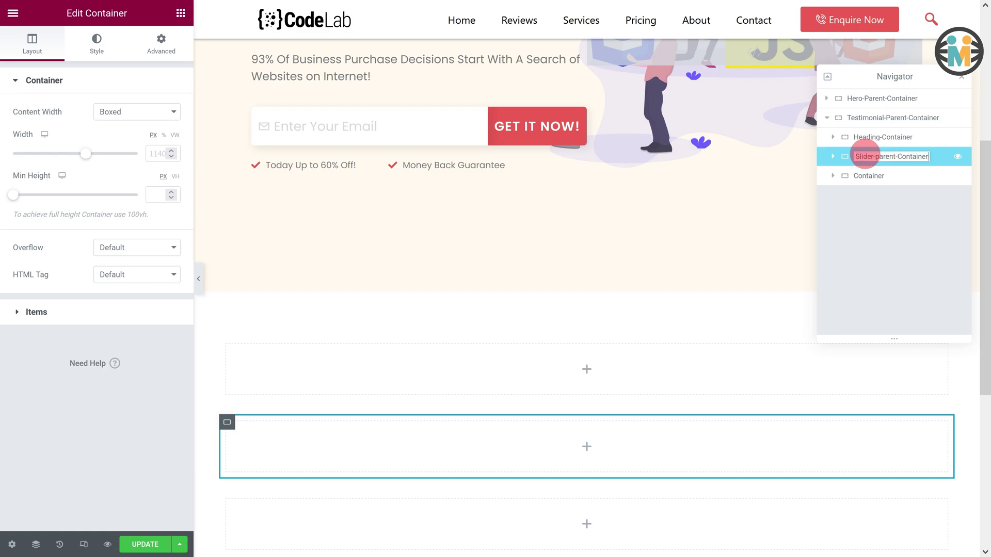
double_click(869, 176)
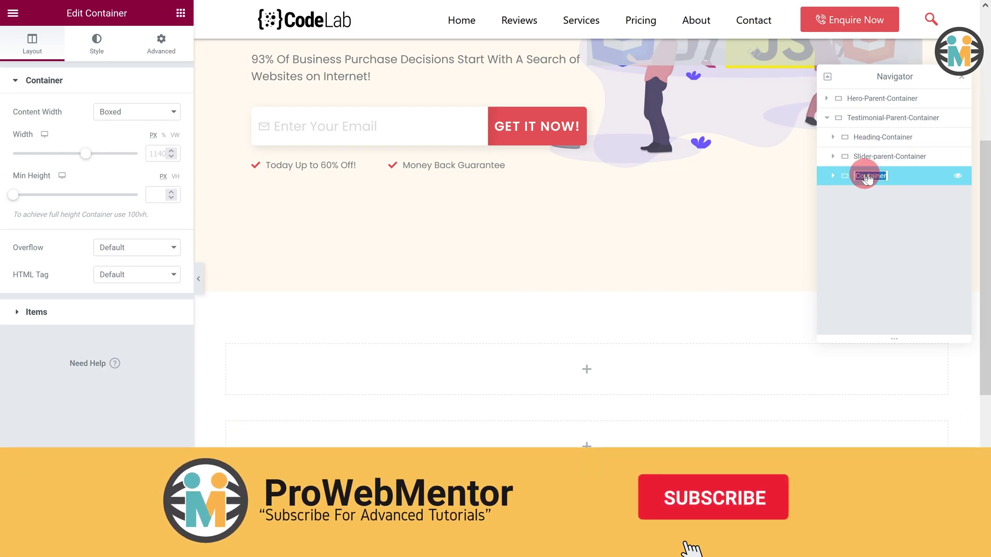
text(Client-)
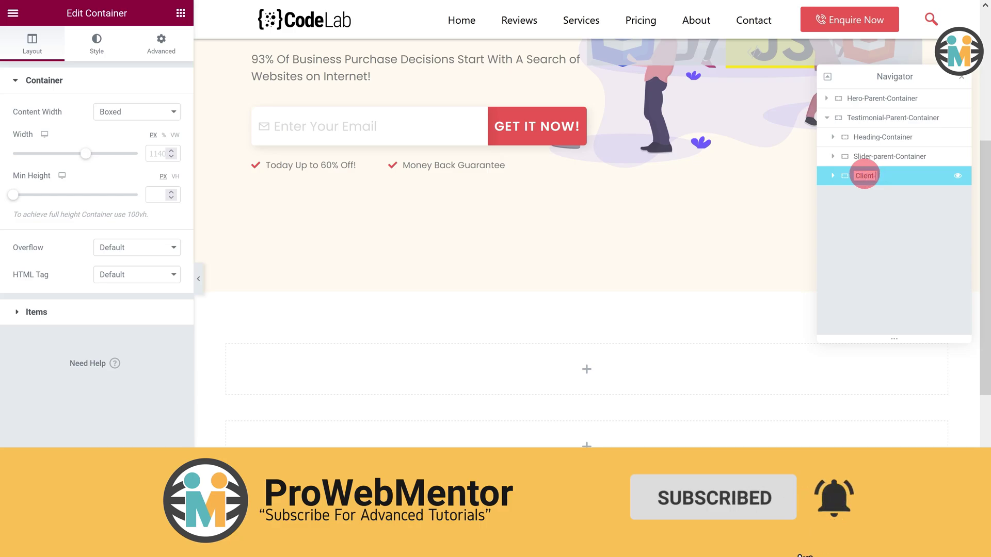
text(logo-Container)
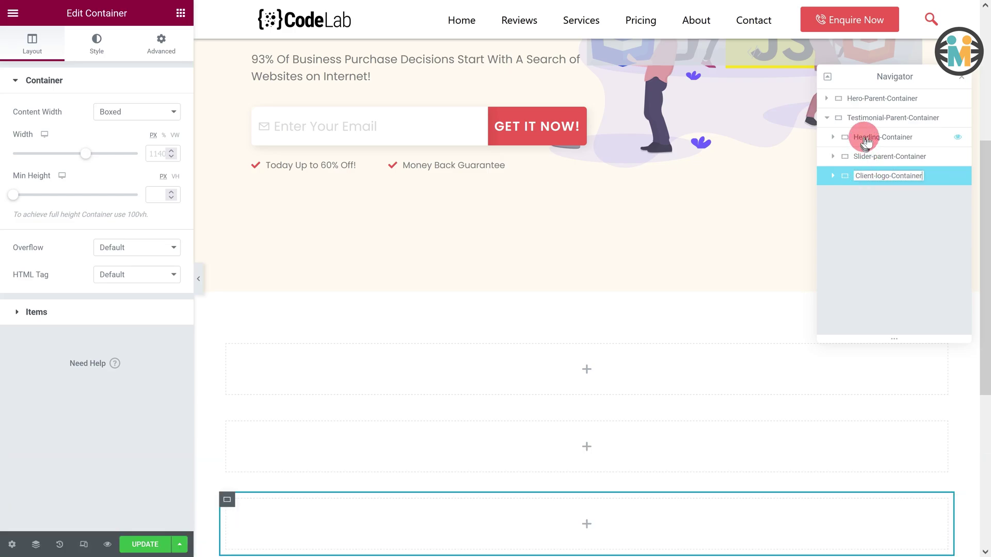
click(866, 140)
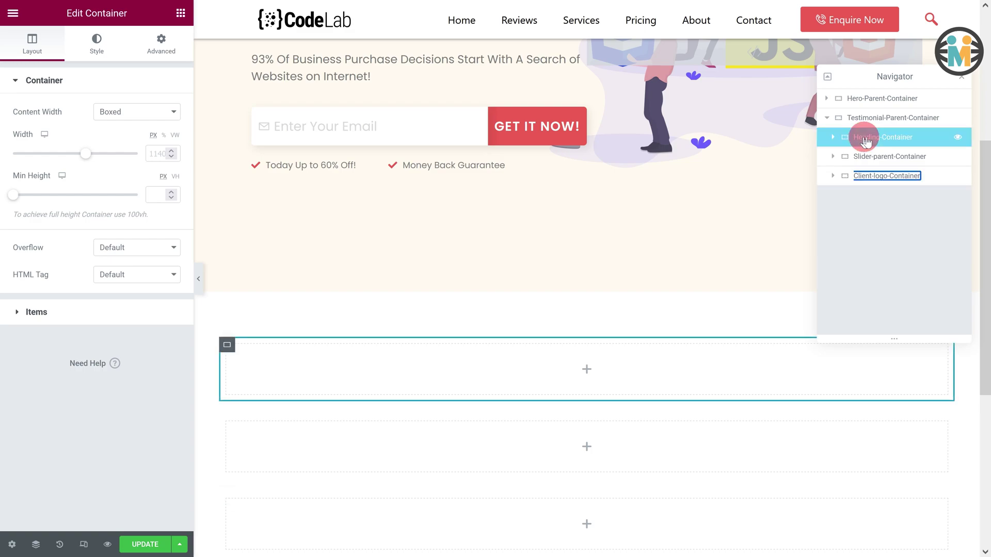
Lay out Heading-Container's items in a column, aligned and justified to Center
click(33, 311)
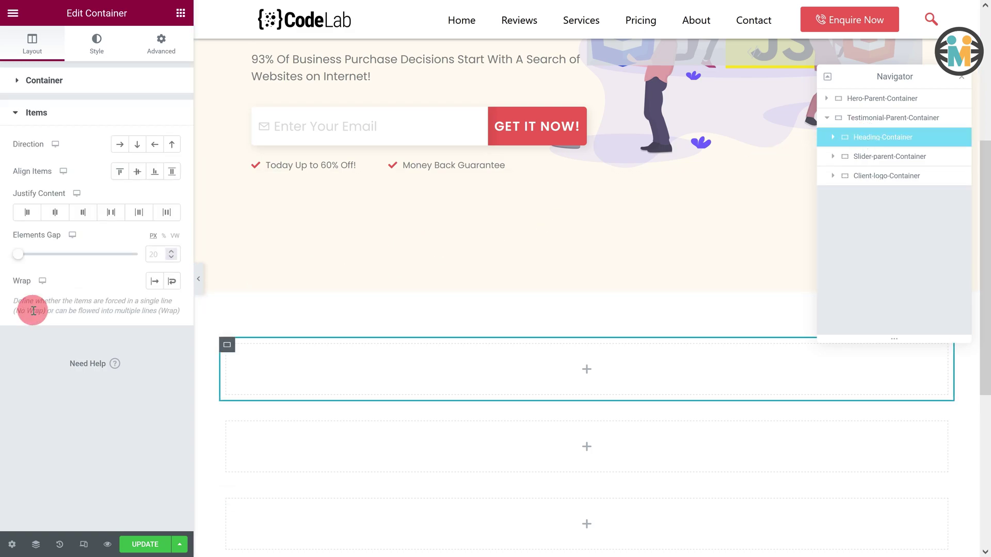
click(138, 146)
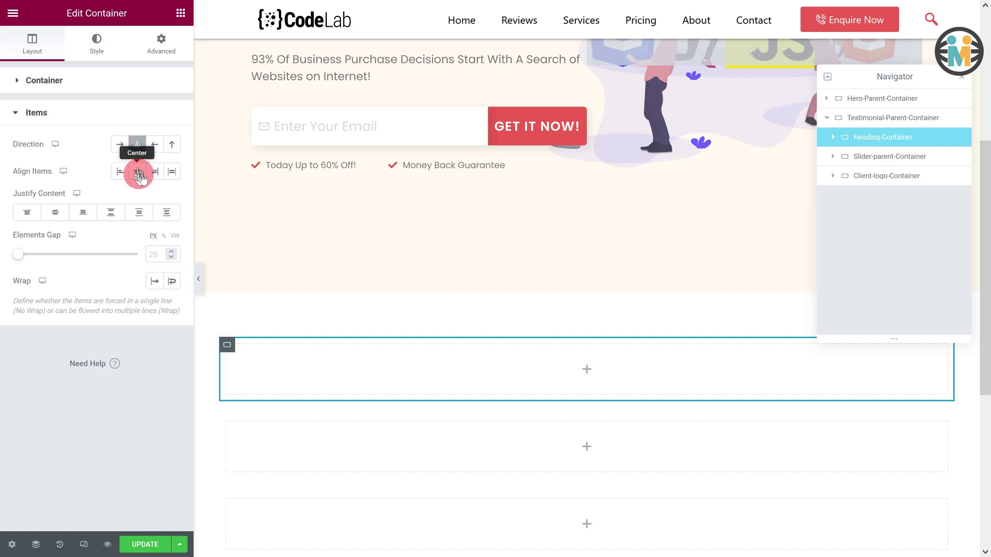
click(139, 172)
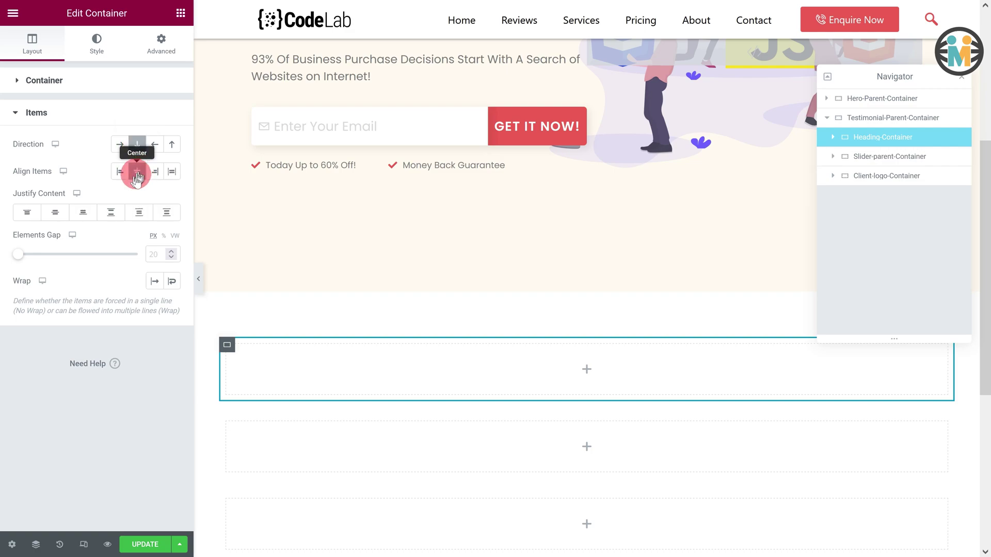
click(62, 217)
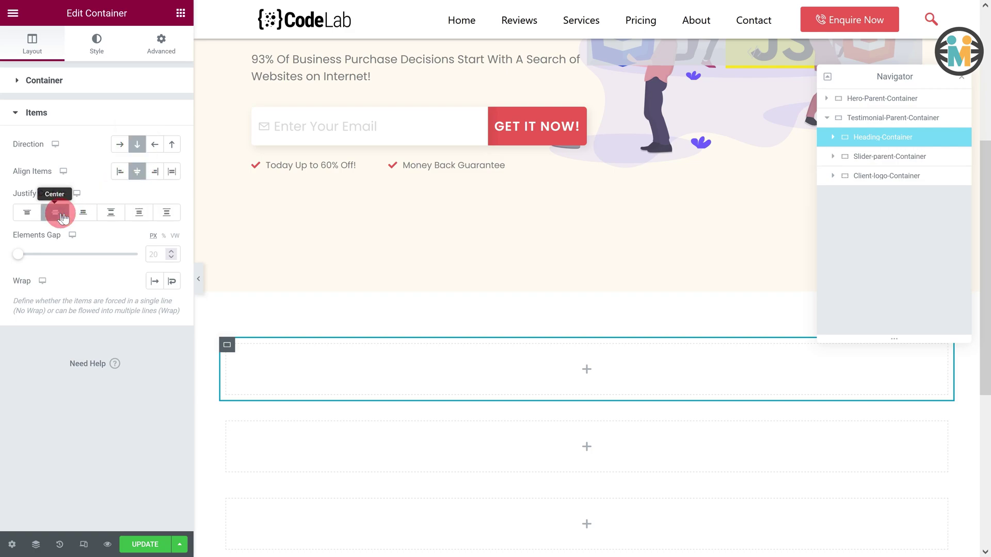
Give Heading-Container 40 px bottom padding and add a Heading widget inside it
click(167, 53)
click(160, 179)
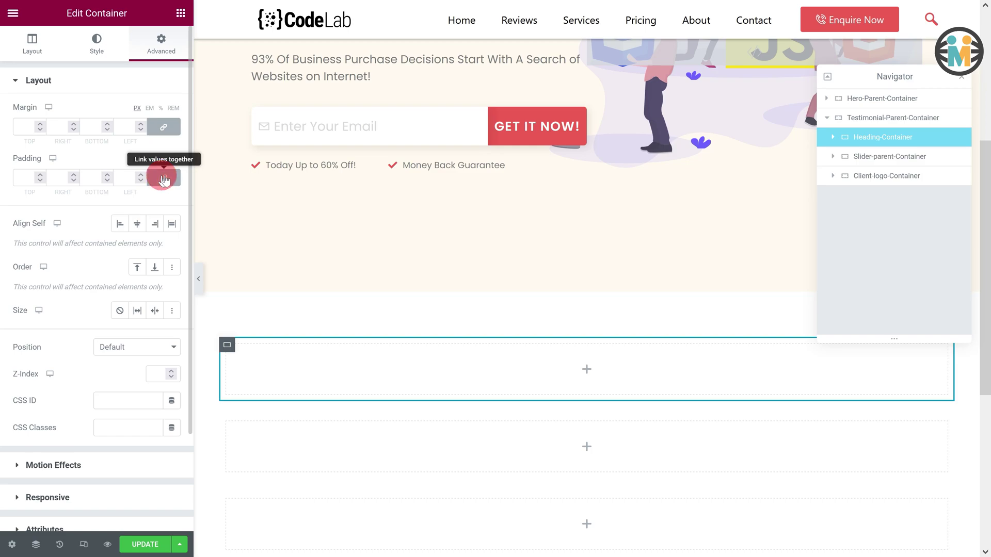
click(163, 179)
click(94, 178)
text(40)
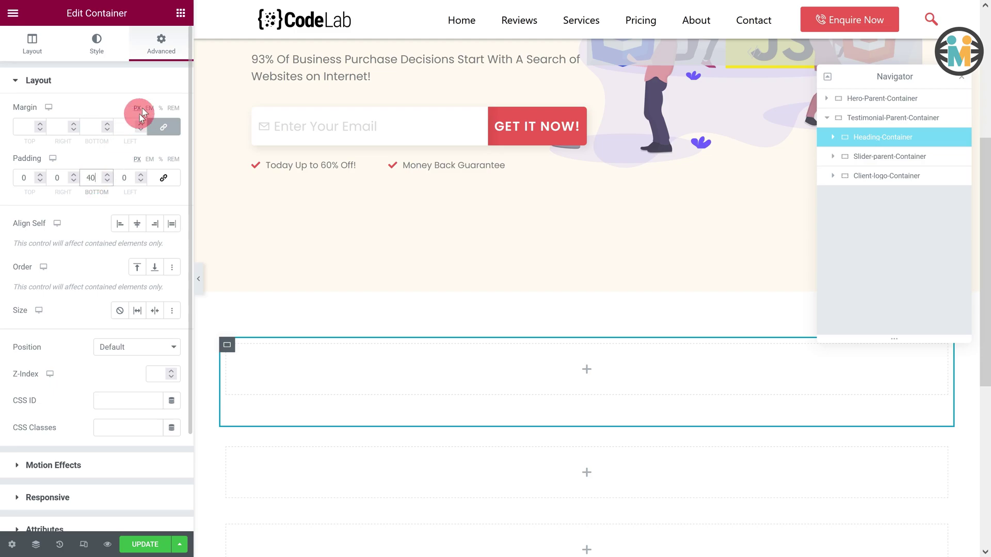
click(181, 12)
drag(150, 154, 462, 378)
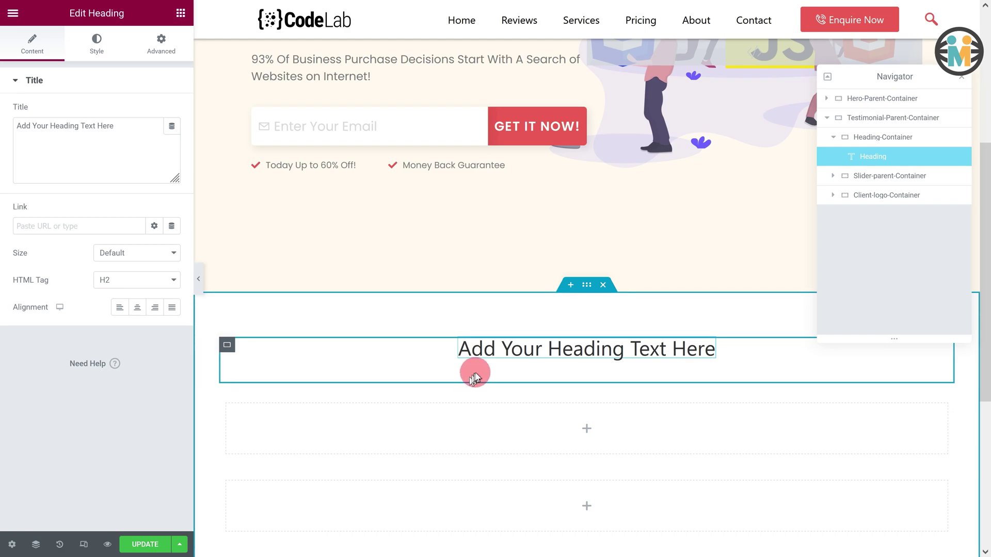
Replace the placeholder title with 'Trusted By Over 9,000+ Businesses' and set alignment to Center
click(130, 127)
drag(146, 136, 3, 137)
text(Trusted By Ov)
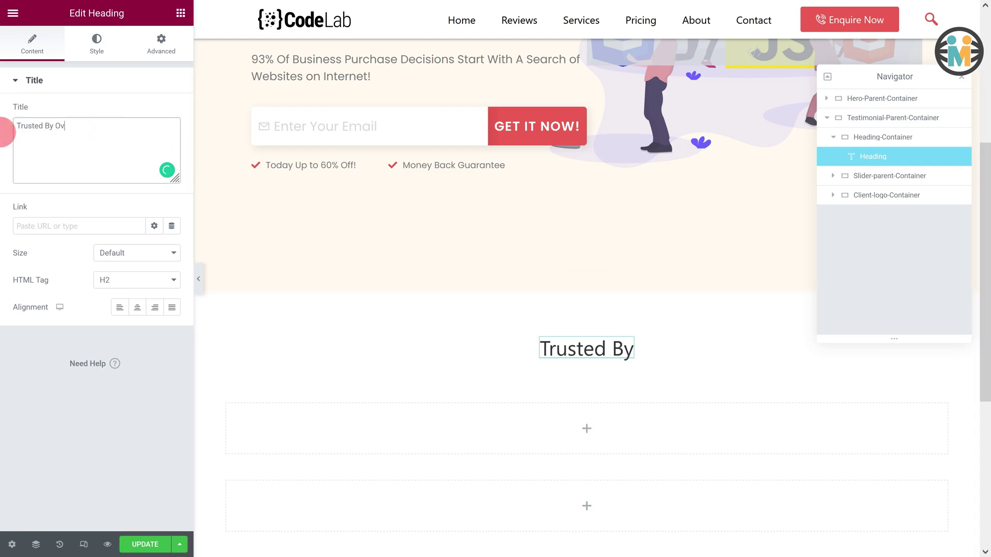
text(er 9,000+ Businesses)
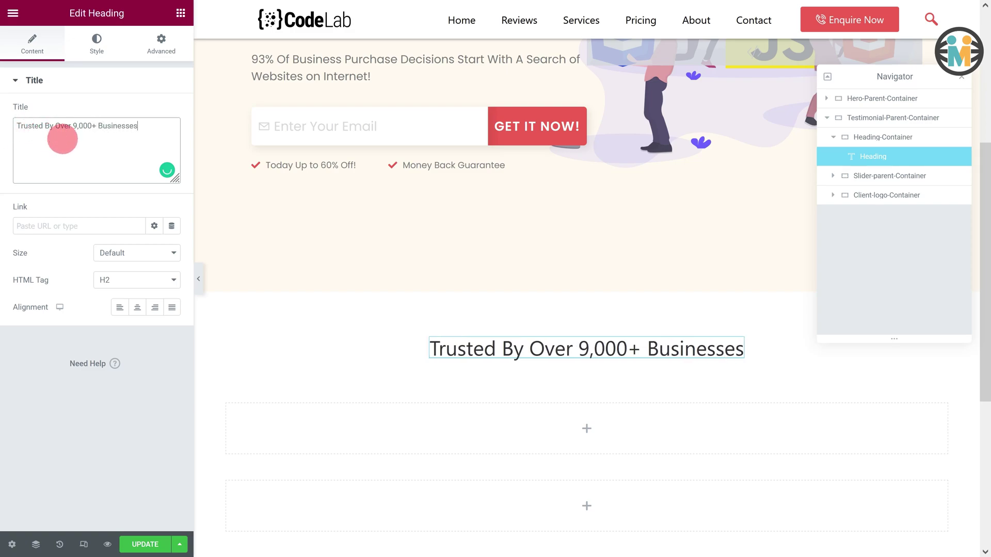
click(137, 308)
Set the heading's text colour to the global Secondary colour
click(96, 43)
click(155, 113)
click(78, 194)
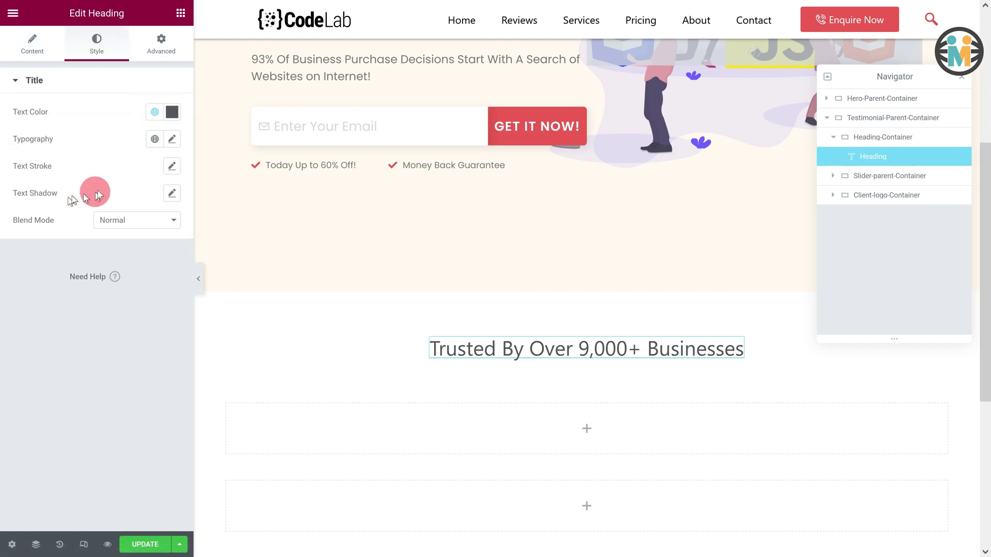
Set the heading typography to Poppins, size 2 em, weight 600
click(172, 138)
click(132, 200)
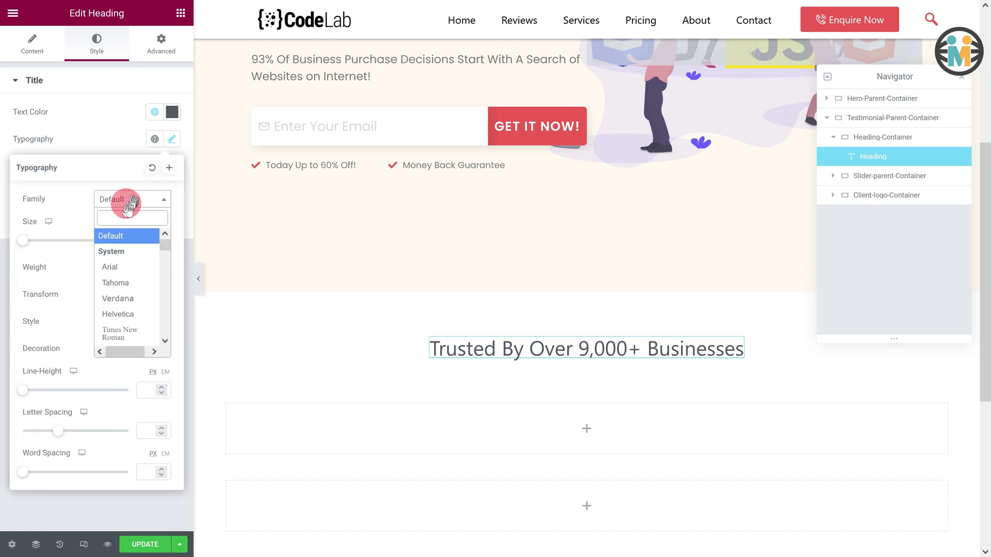
text(popp)
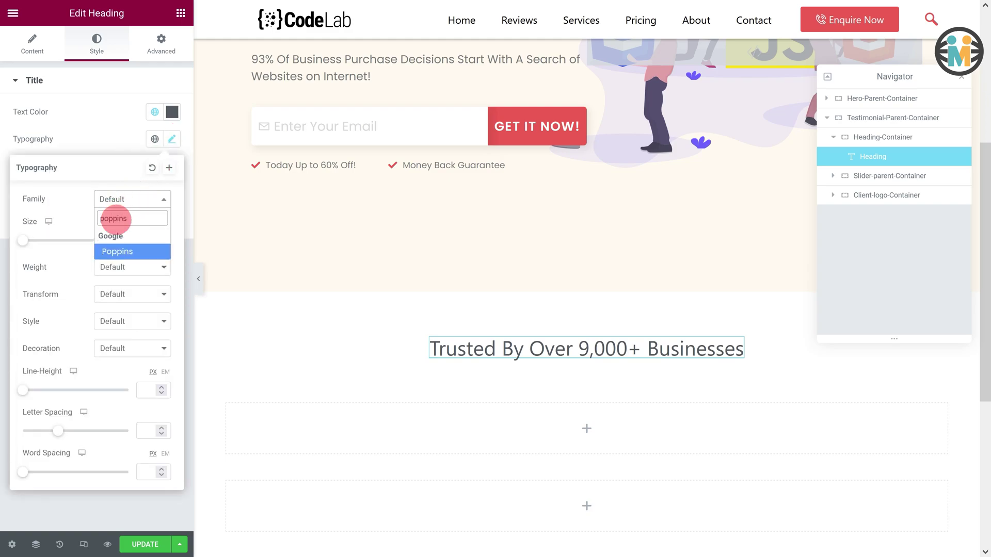
text(ins)
click(117, 251)
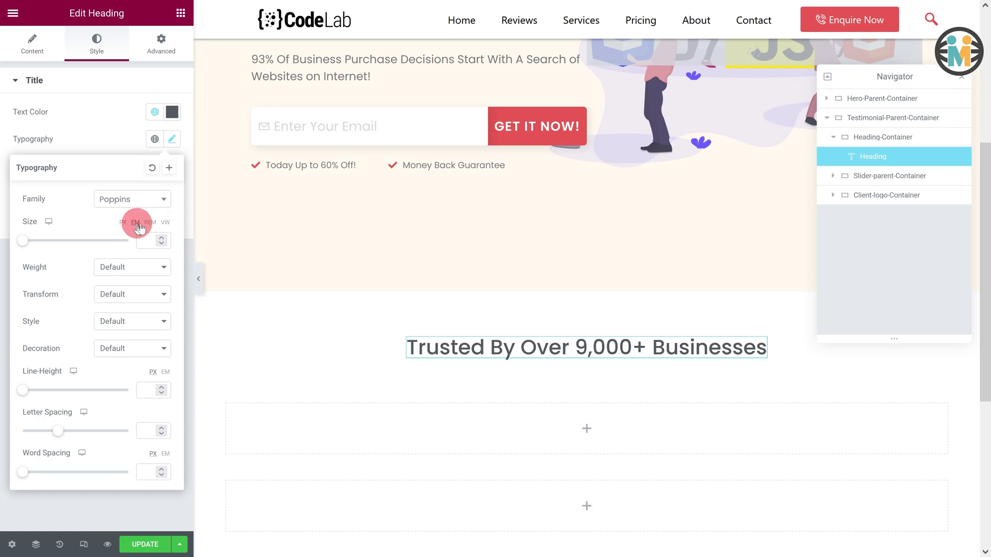
click(142, 241)
click(135, 264)
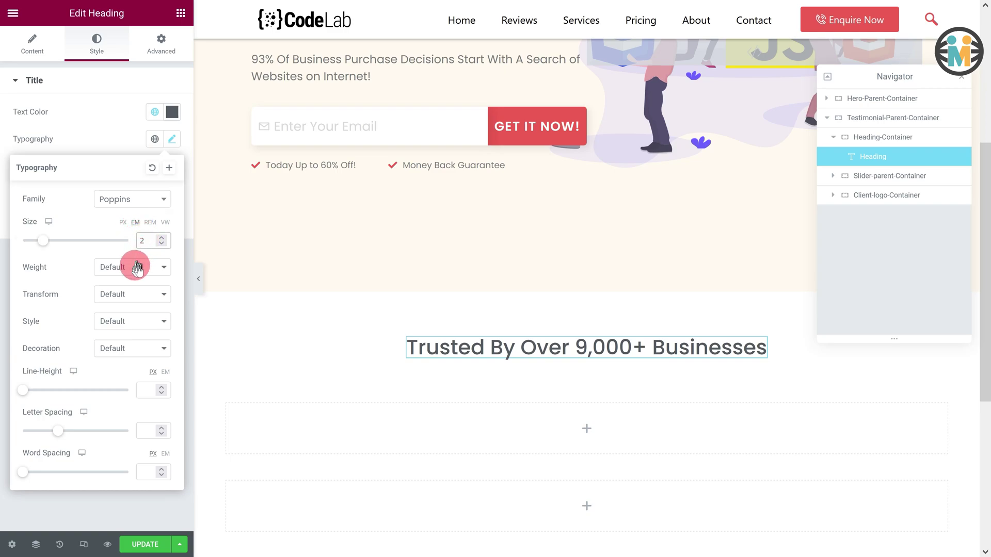
click(107, 359)
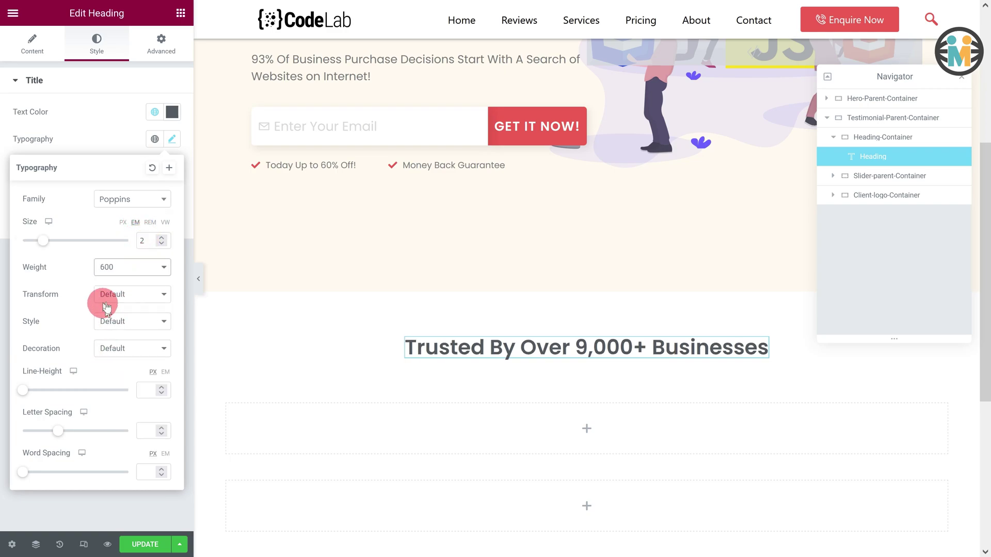
click(109, 145)
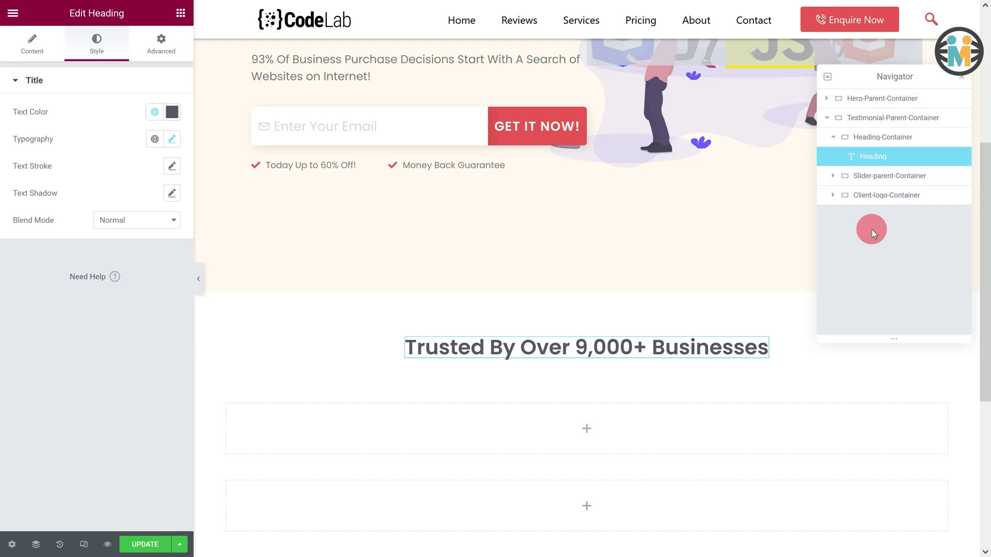
Set Client-logo-Container's width to 840 px and minimum height to 100 px
click(876, 202)
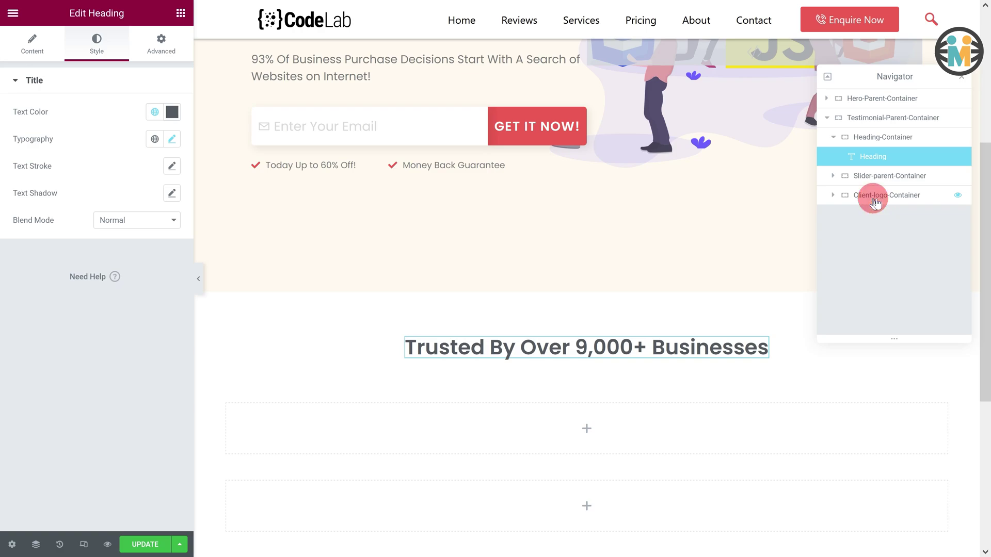
click(154, 153)
double_click(155, 153)
text(840)
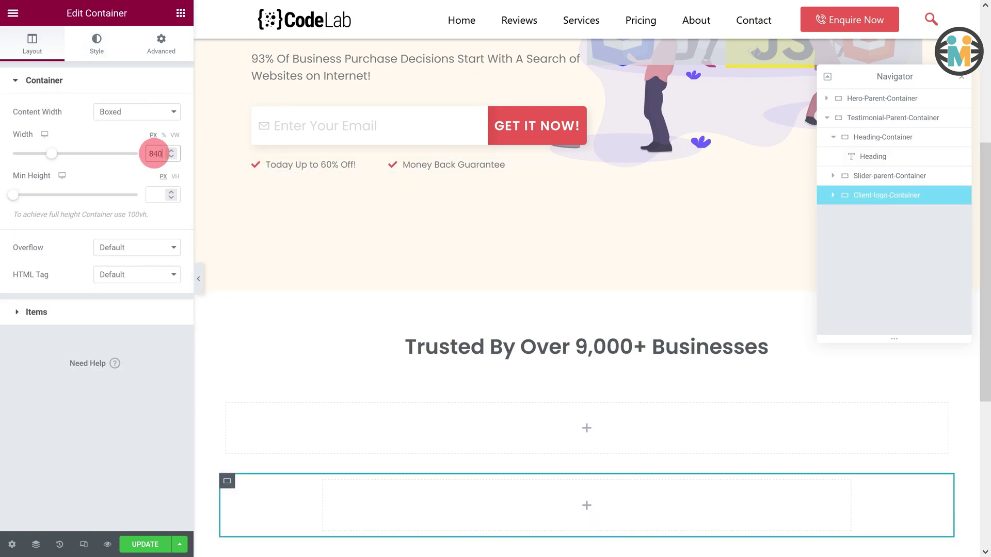
click(153, 194)
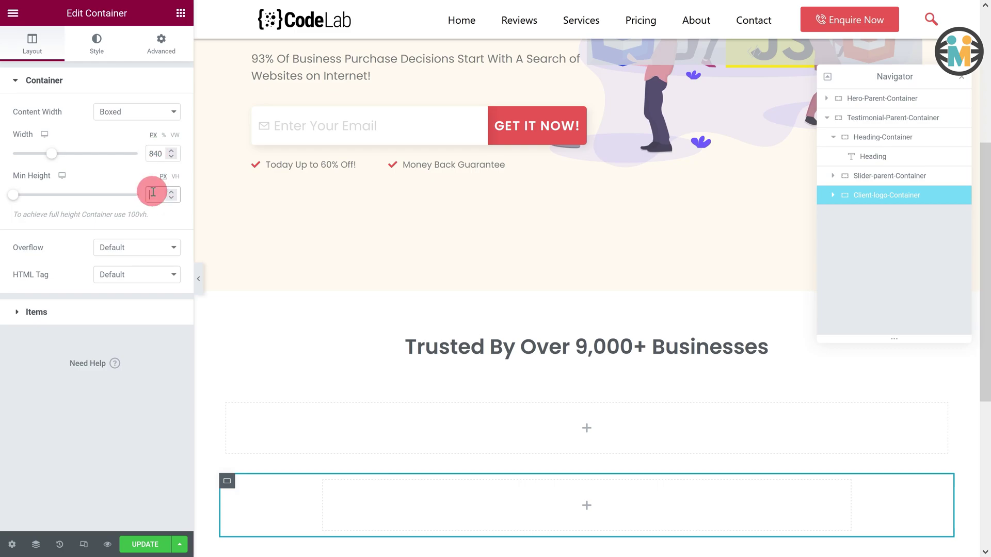
text(100)
click(19, 312)
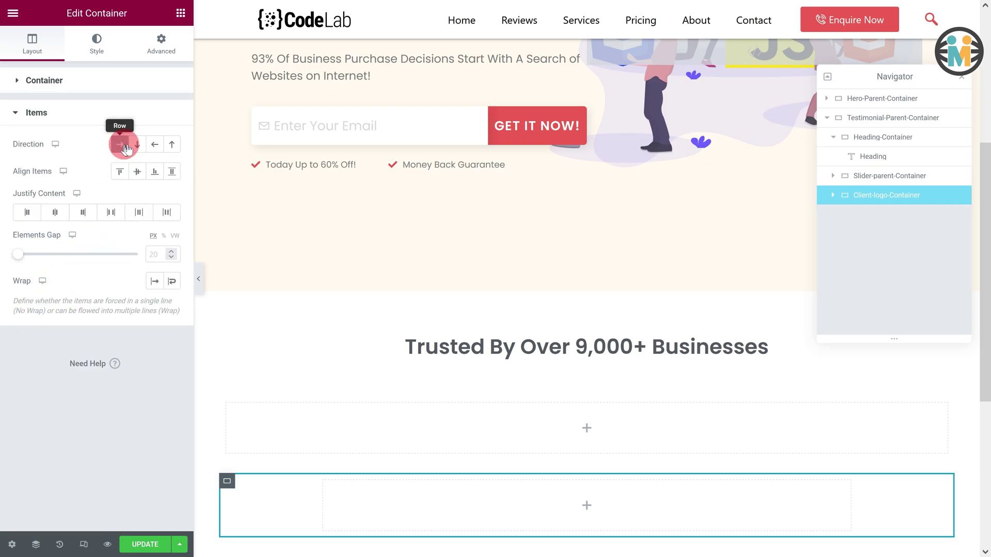
click(179, 15)
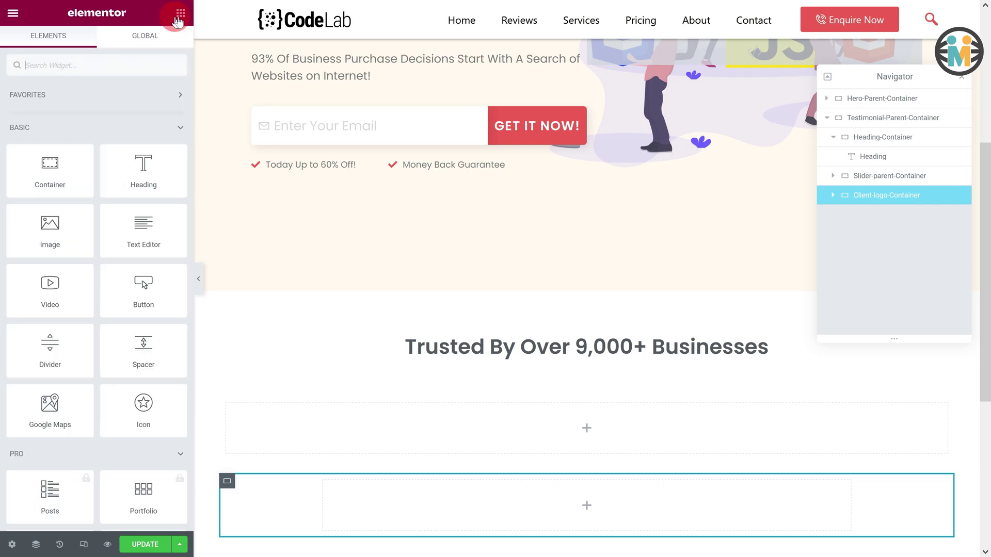
Nest a container named Client-logo in Client-logo-Container, with Align Items and Justify Content centred
drag(50, 165, 464, 501)
click(880, 215)
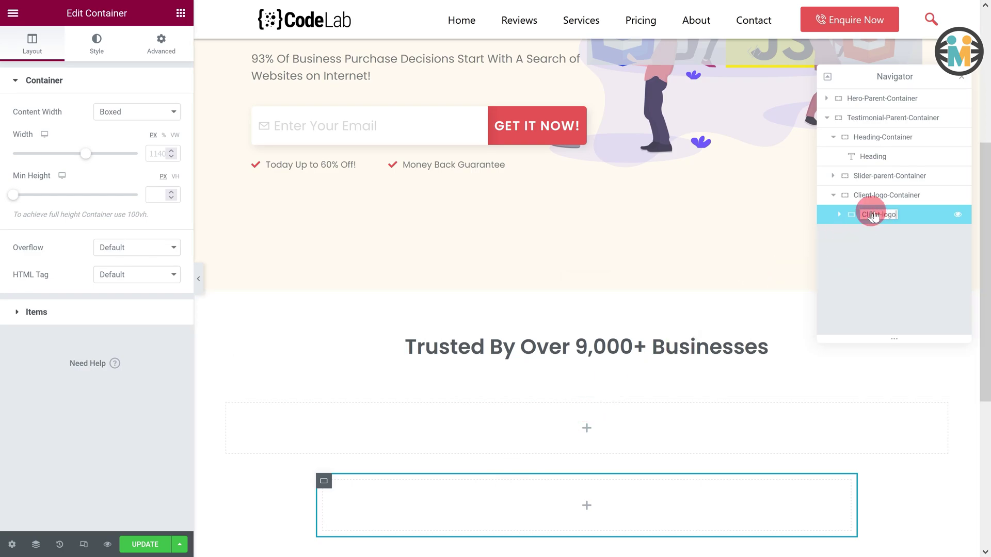
key(Return)
click(65, 309)
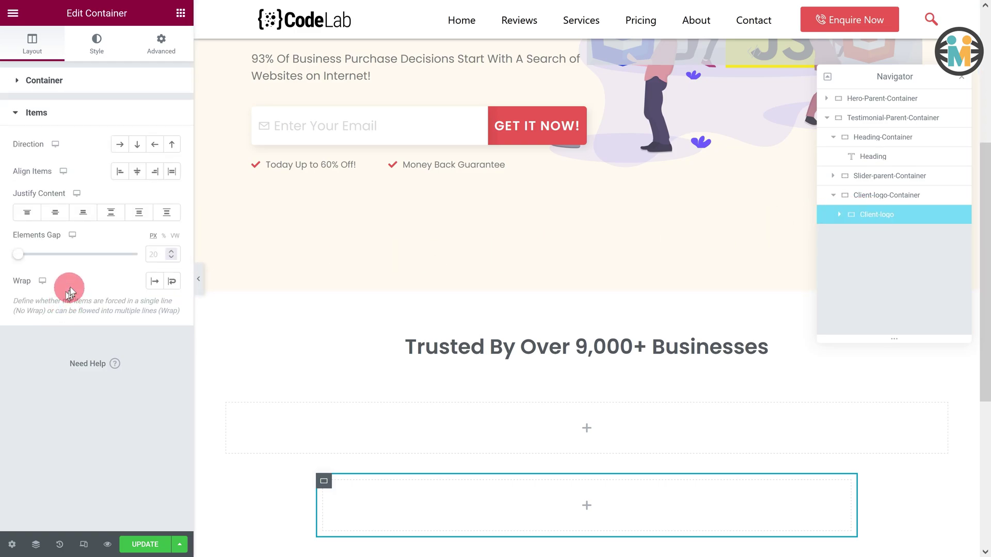
click(138, 172)
click(55, 213)
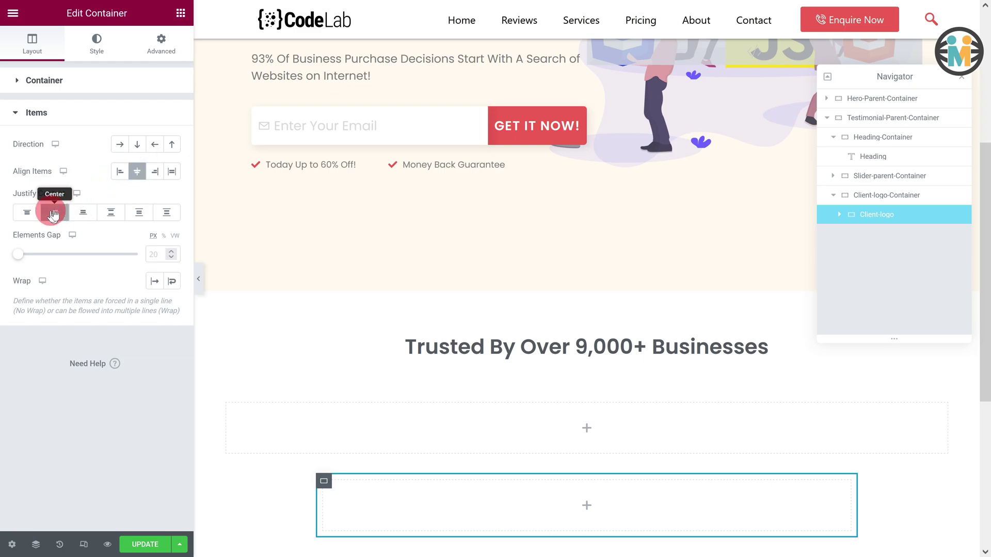
click(96, 45)
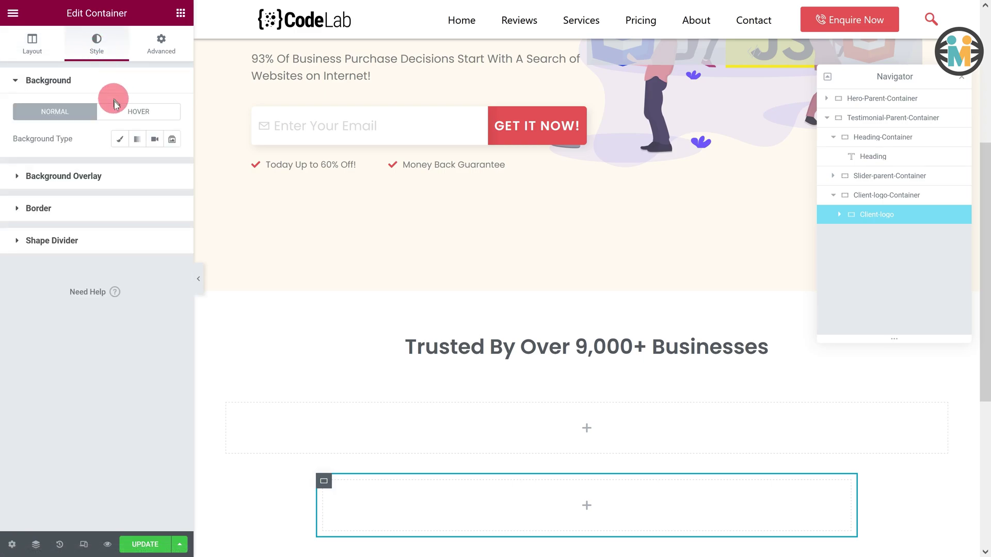
Give the Client-logo container a classic colour background
click(121, 139)
click(174, 167)
click(66, 171)
Add a box shadow coloured rgba(33, 33, 33, 0.06) with vertical 4, blur 24, spread 5
click(124, 319)
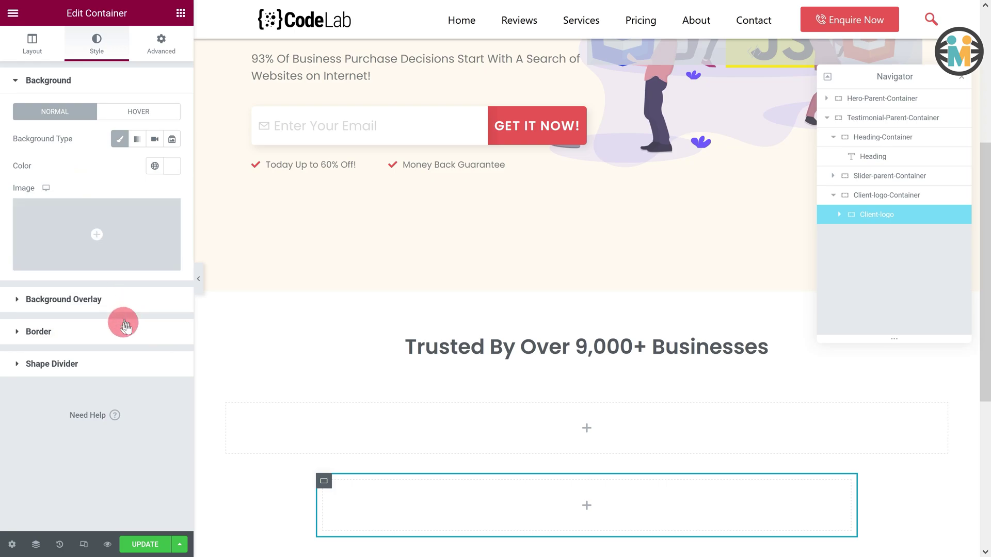
click(173, 282)
click(162, 315)
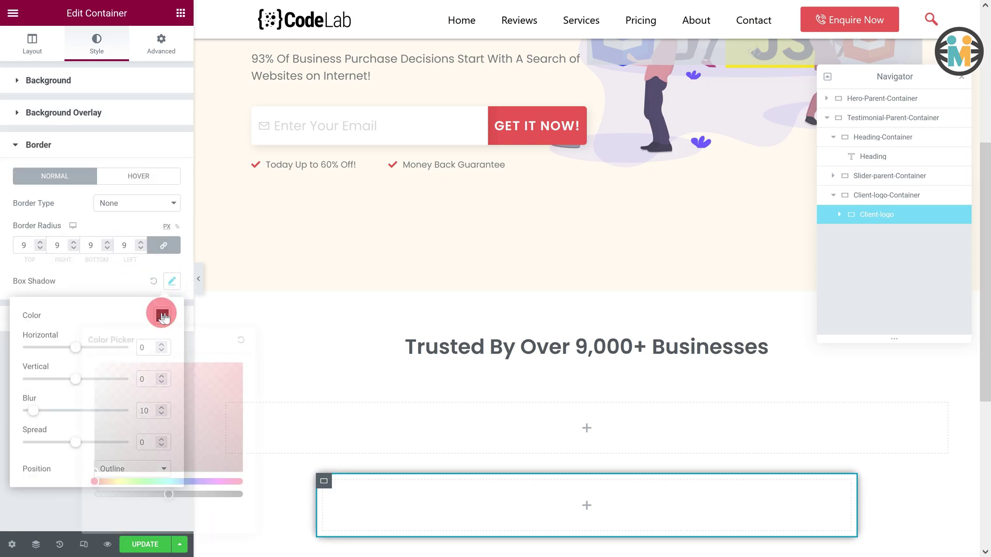
text(rgba(33, 33, 33, 0.06))
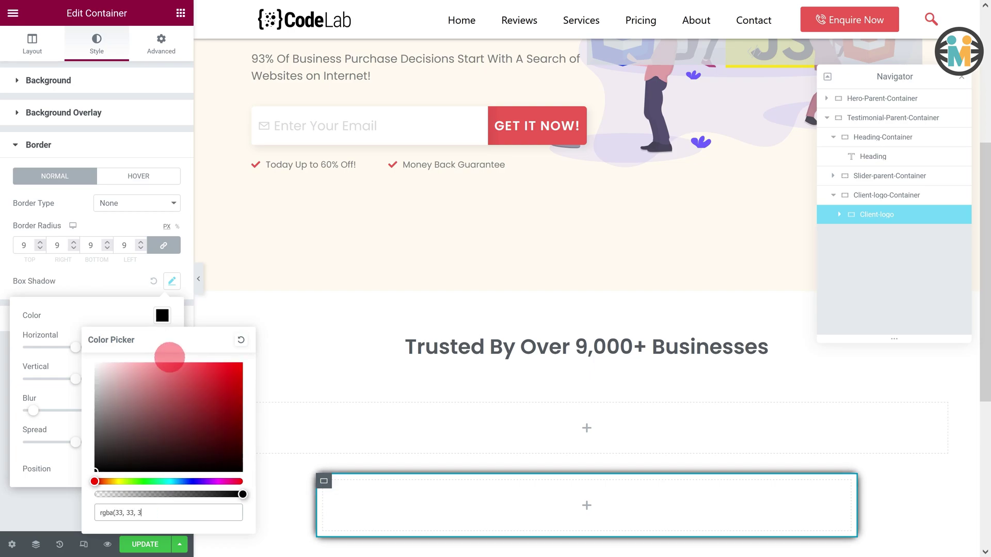
click(122, 326)
click(147, 376)
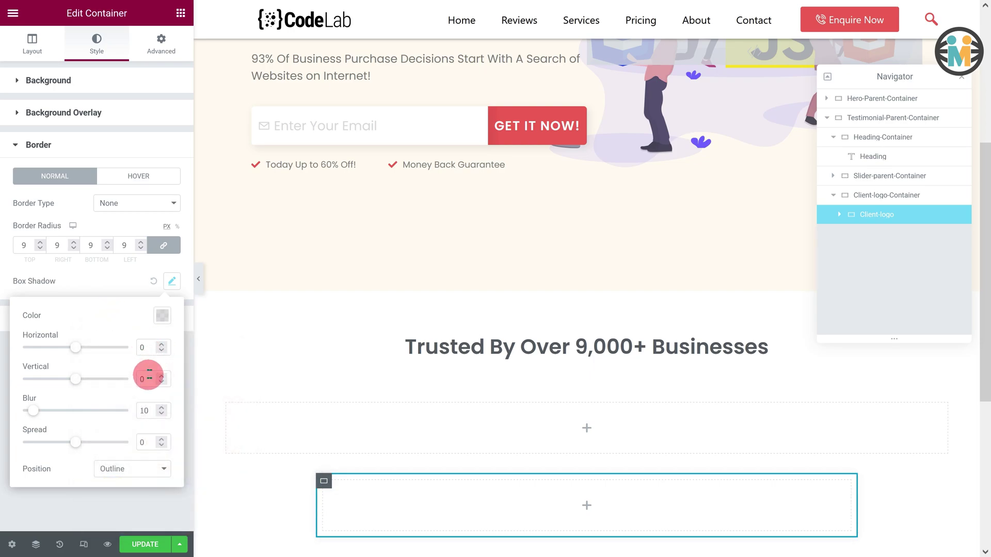
text(4)
click(148, 411)
text(24)
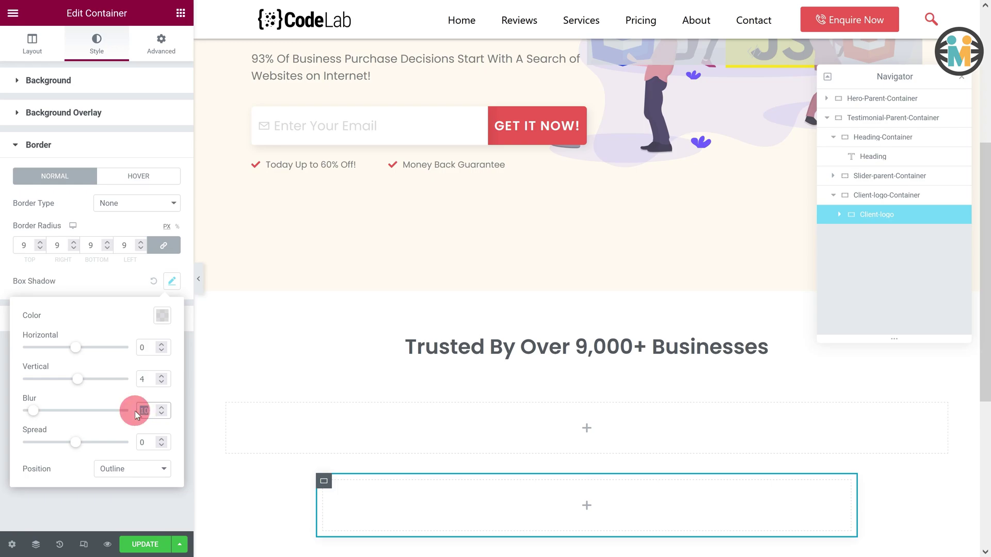
click(147, 443)
text(5)
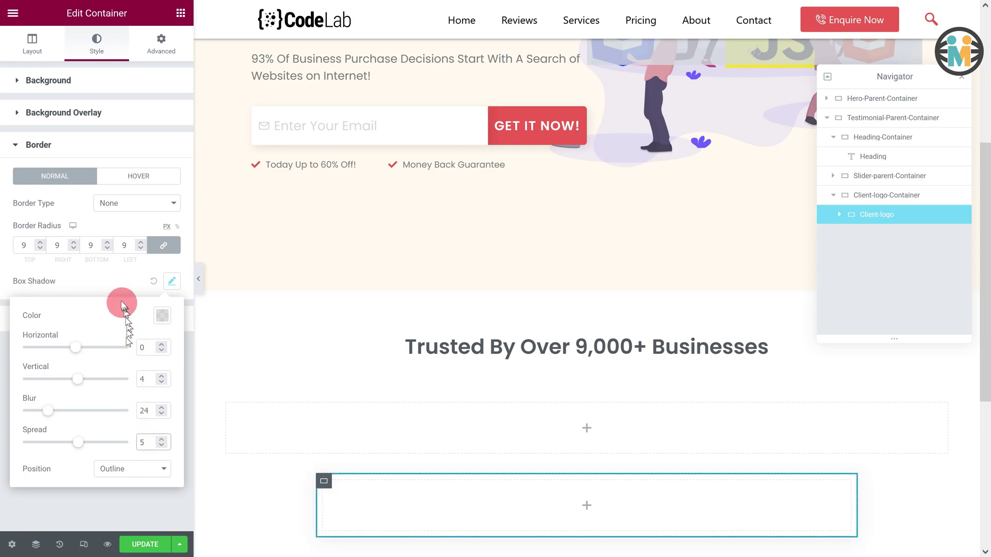
click(110, 284)
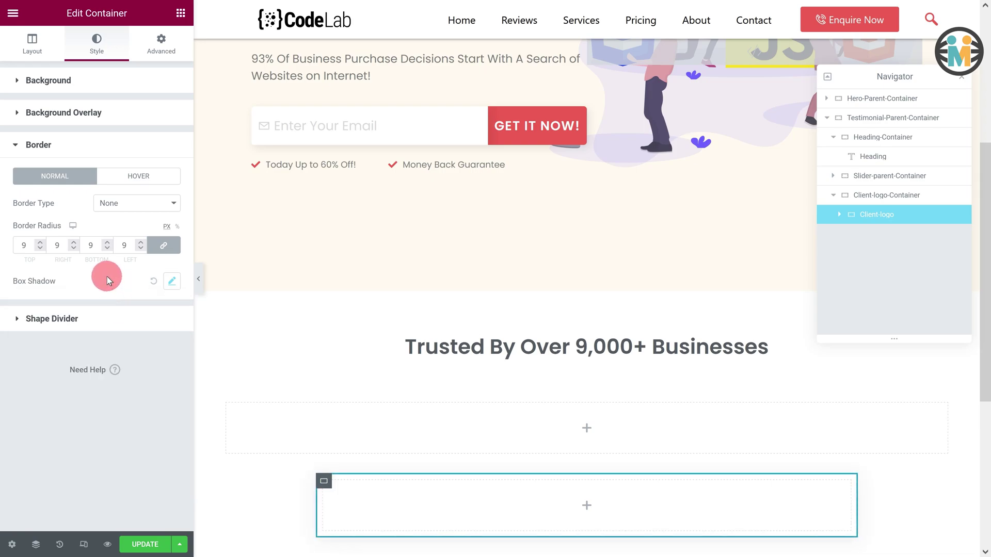
click(166, 47)
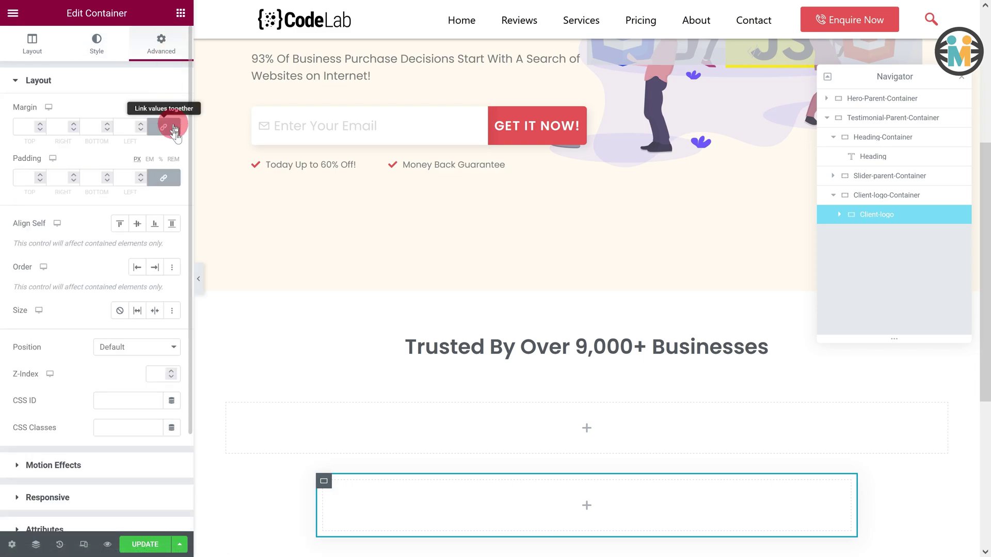
Give Client-logo 10 px right and left padding and the float-card CSS class
click(164, 177)
drag(106, 180, 57, 179)
text(10)
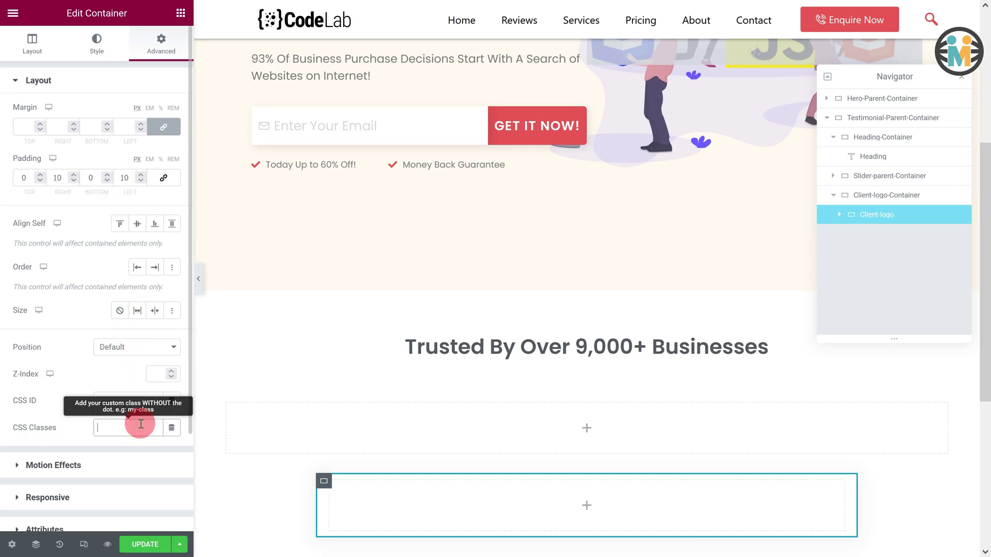
text(float-card)
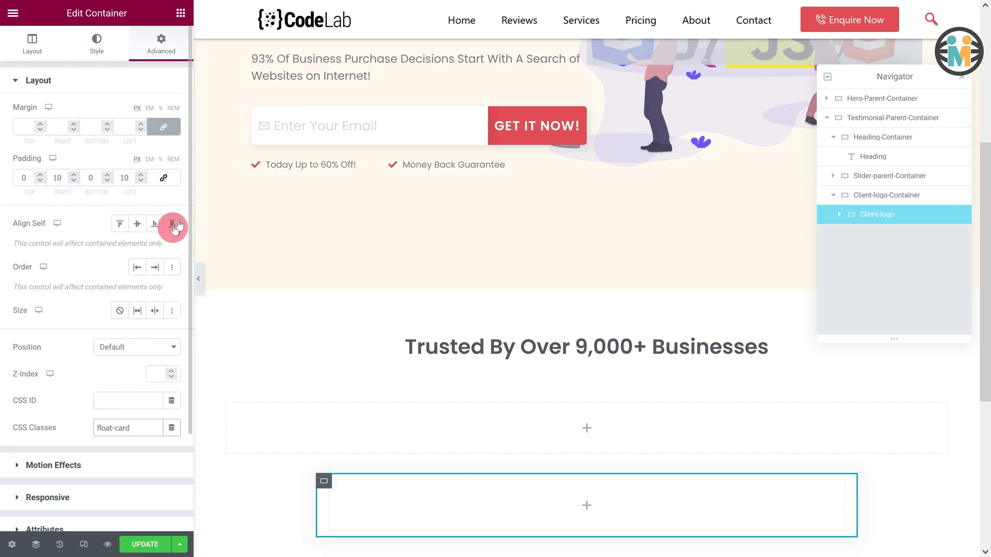
click(181, 13)
Add an Image widget to Client-logo showing the React logo from the Media Library
drag(55, 212, 462, 506)
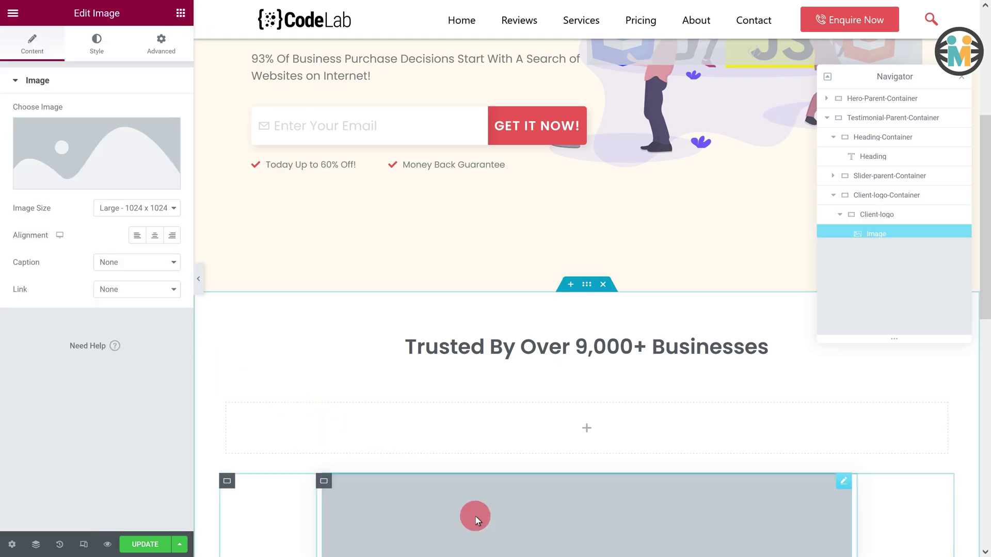
scroll(490, 465, down, 4)
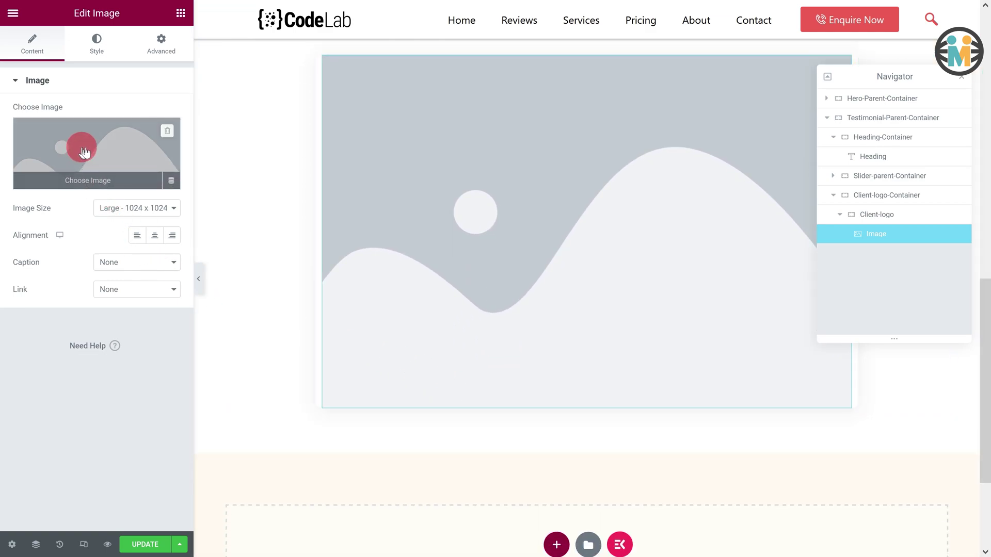
click(82, 150)
click(422, 351)
click(929, 519)
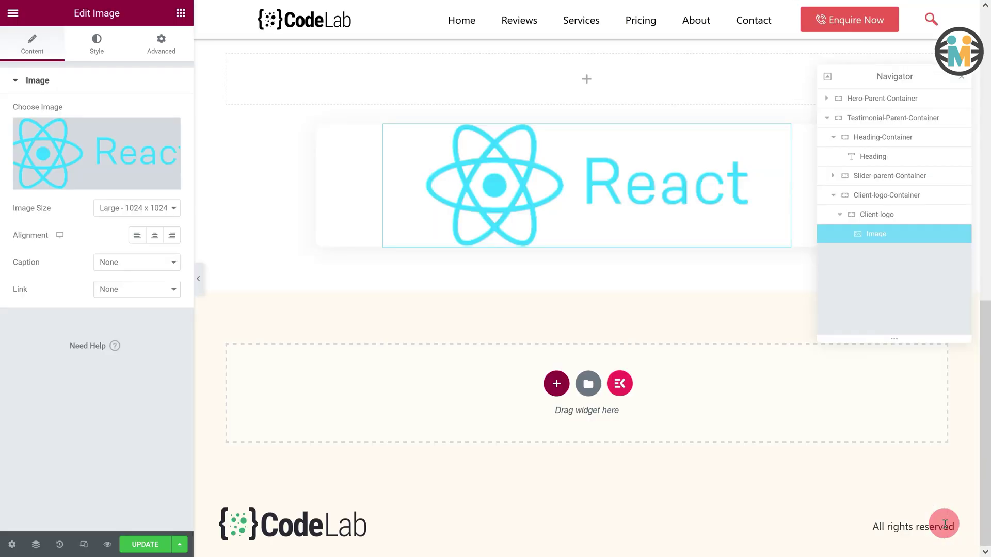
click(840, 215)
click(865, 214)
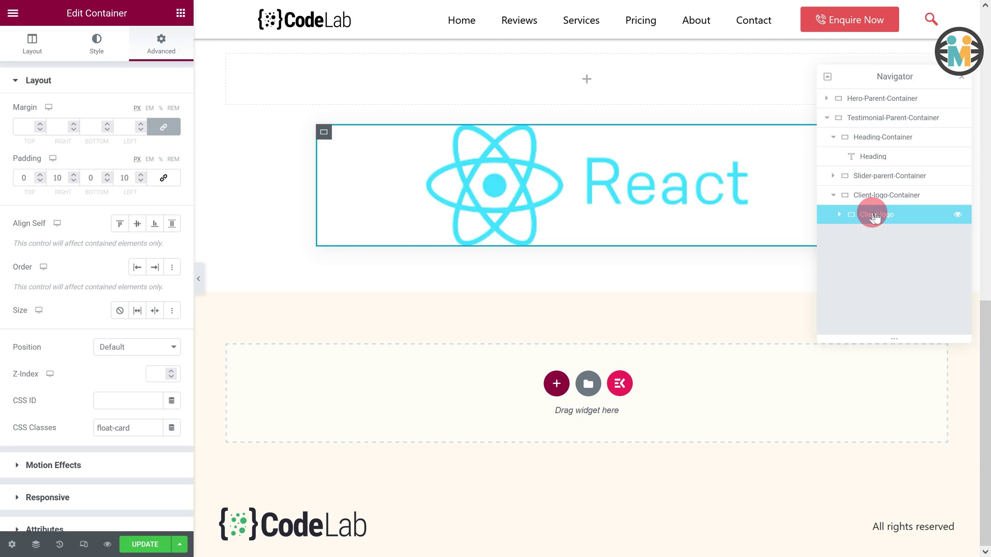
Duplicate the Client-logo card four times and move the last copy into second place
right_click(874, 219)
click(885, 244)
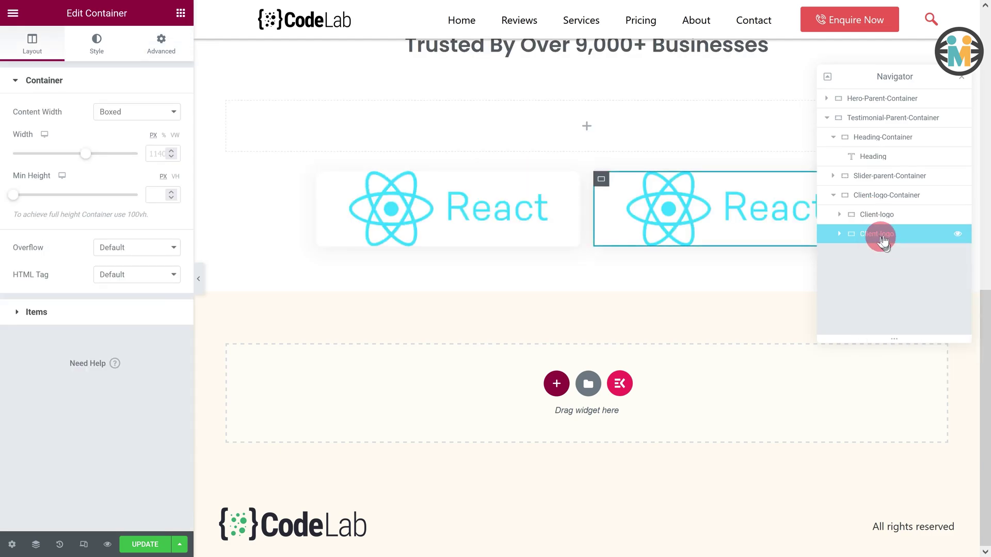
right_click(883, 239)
click(898, 265)
right_click(878, 255)
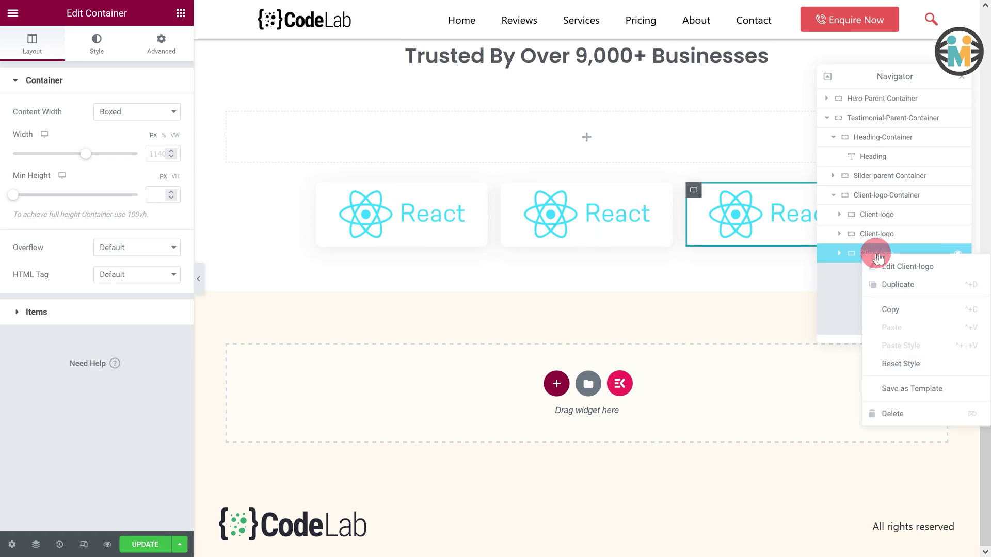
click(899, 284)
right_click(879, 274)
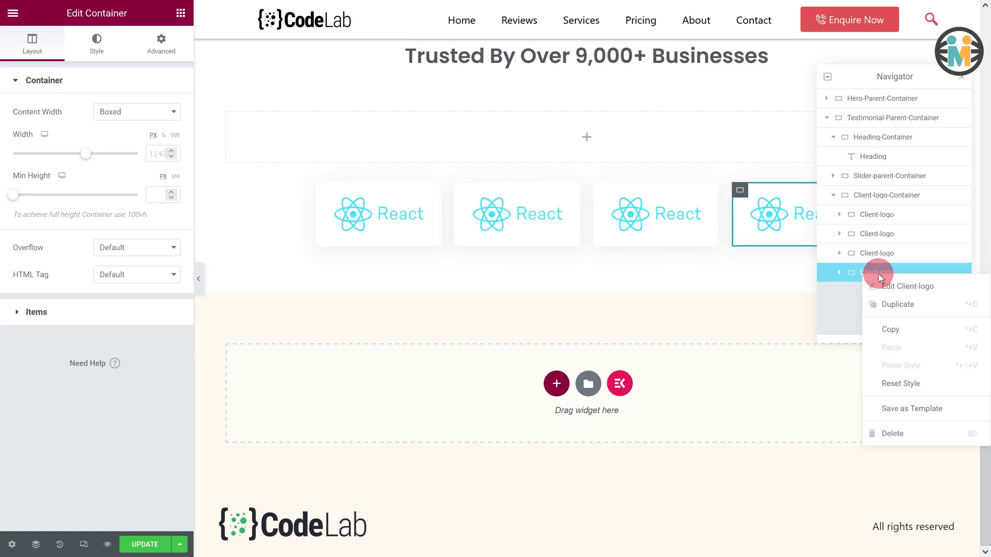
click(908, 302)
drag(891, 294, 874, 235)
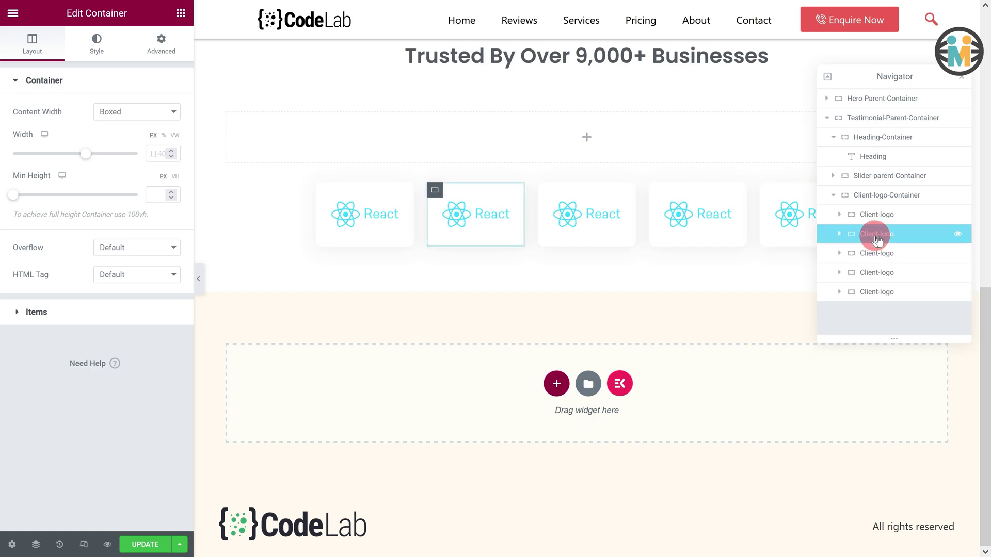
Swap the second and third cards' images to the Bootstrap and GitHub logos
click(458, 215)
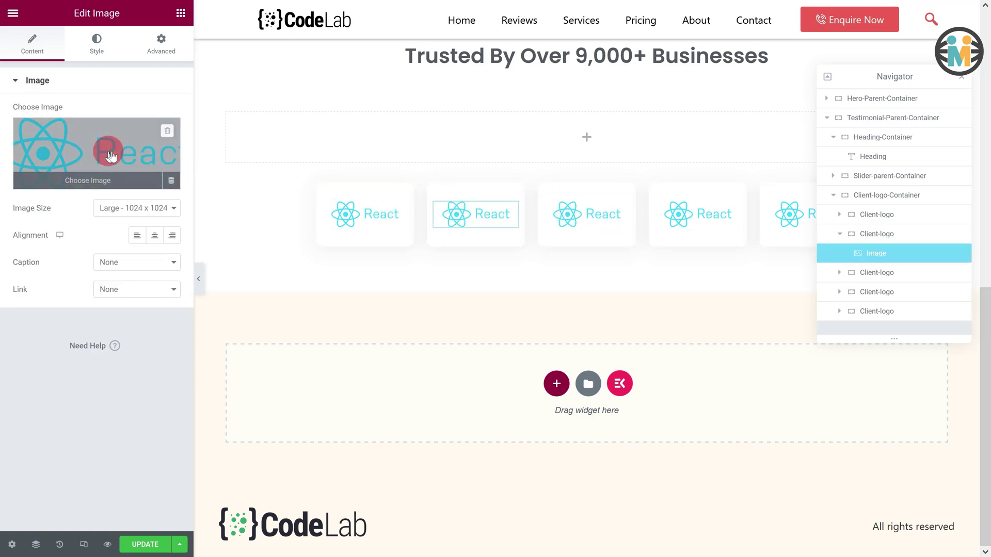
click(108, 151)
click(497, 346)
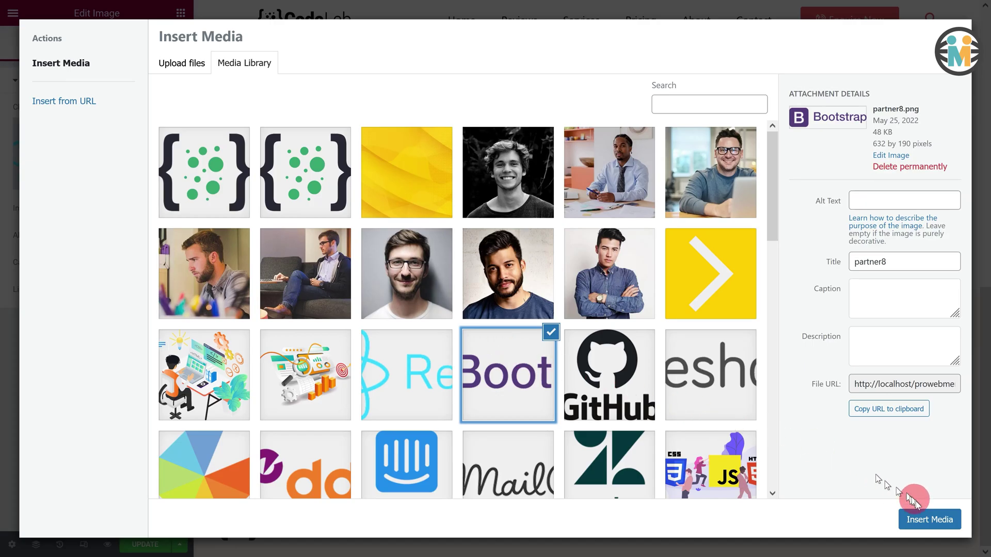
click(921, 518)
click(594, 225)
click(126, 157)
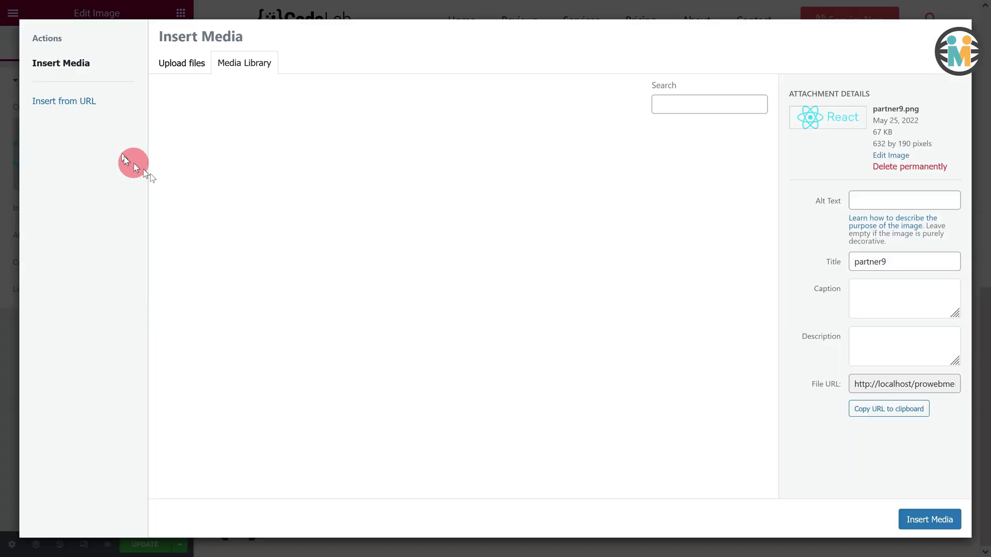
click(577, 395)
click(924, 519)
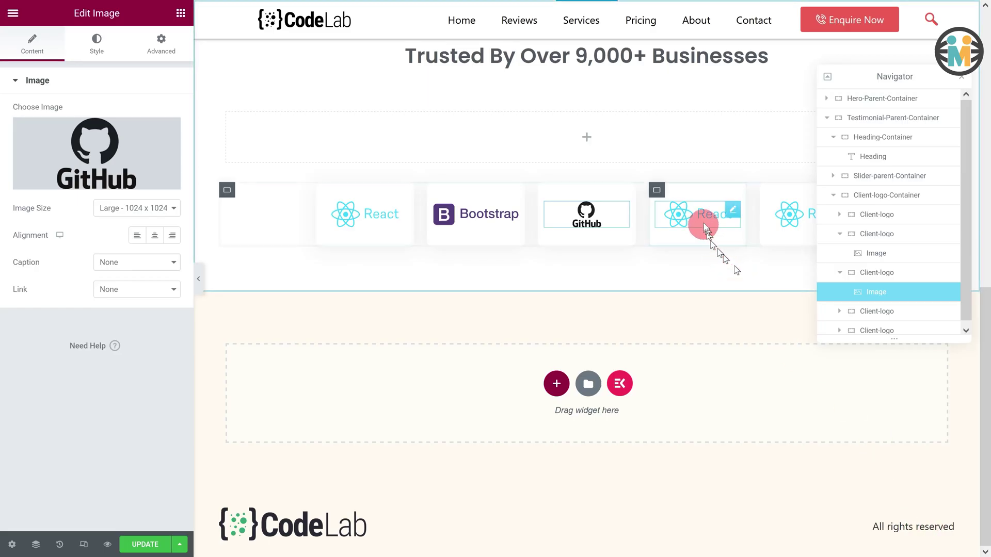
Put the Freshdesk logo in the fourth card and the pinwheel logo in the fifth
click(94, 155)
click(728, 410)
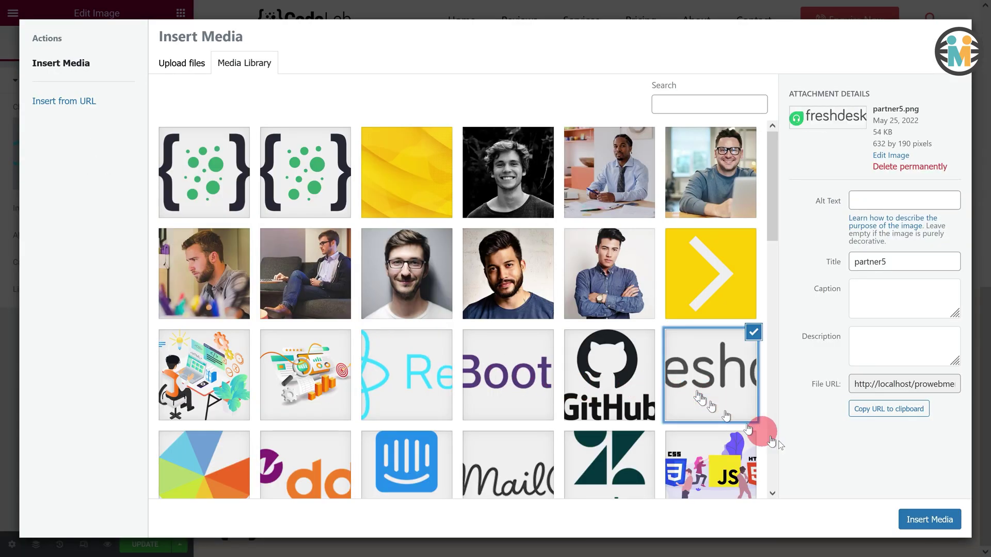
click(924, 519)
click(764, 215)
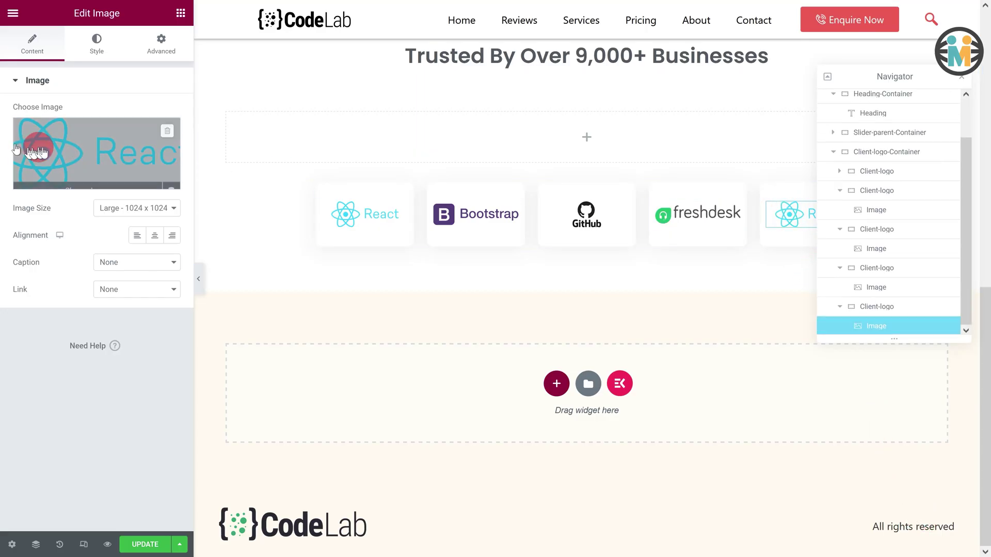
click(41, 148)
click(217, 446)
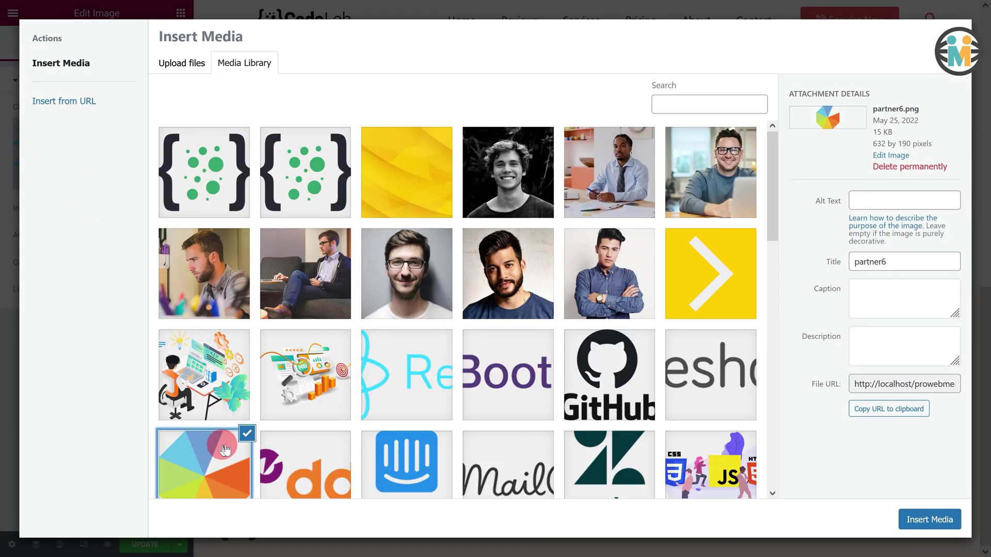
click(916, 519)
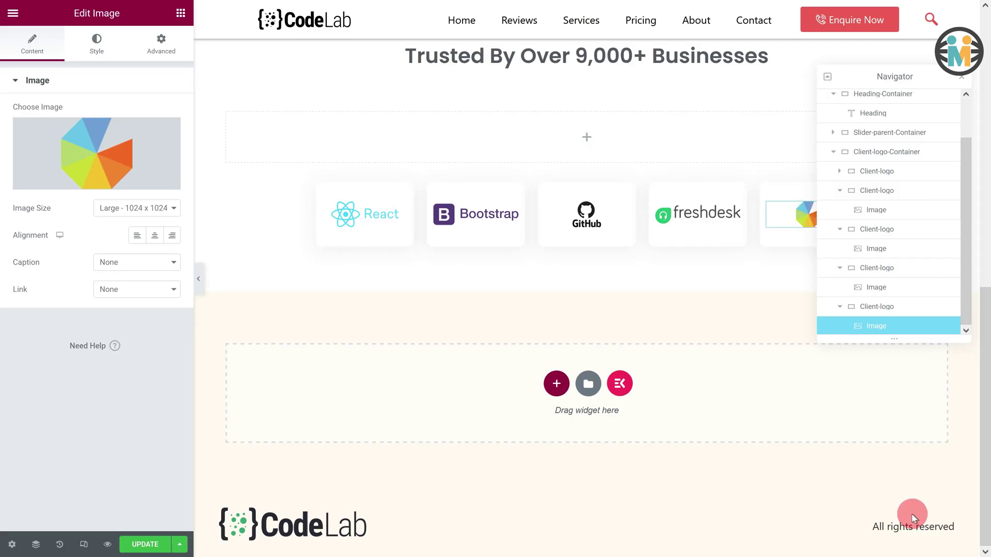
Duplicate the whole logo row and delete the React card from the second row
click(833, 152)
click(881, 202)
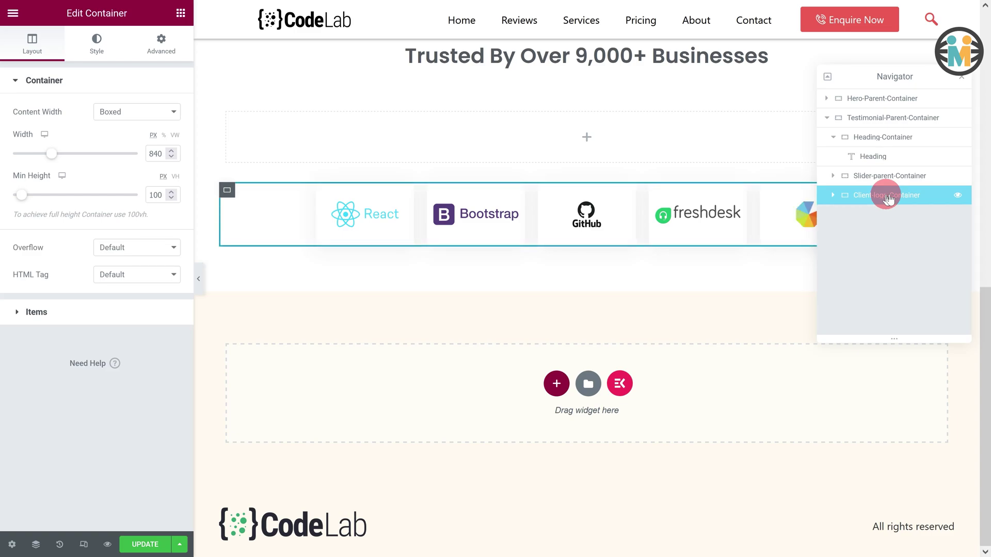
right_click(888, 198)
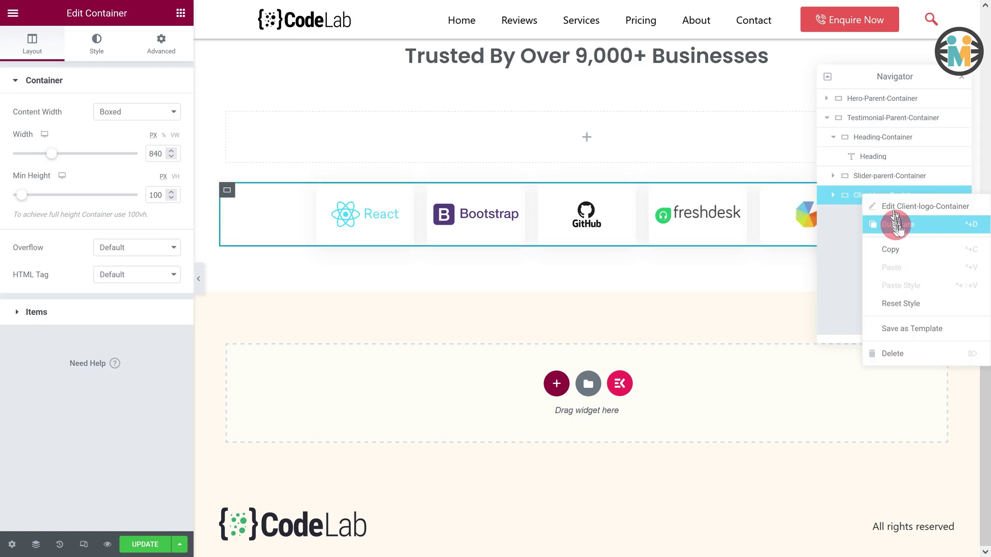
click(898, 227)
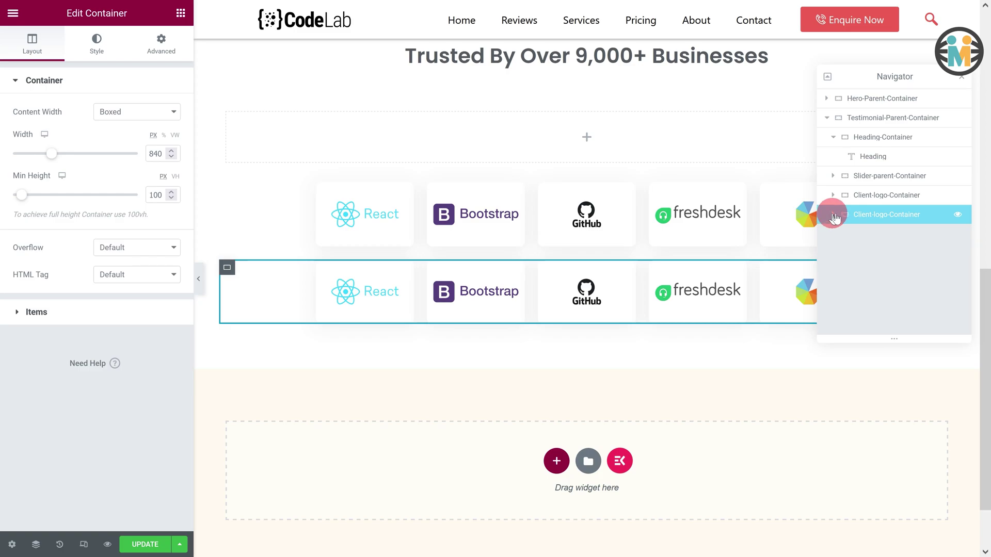
click(834, 215)
click(872, 236)
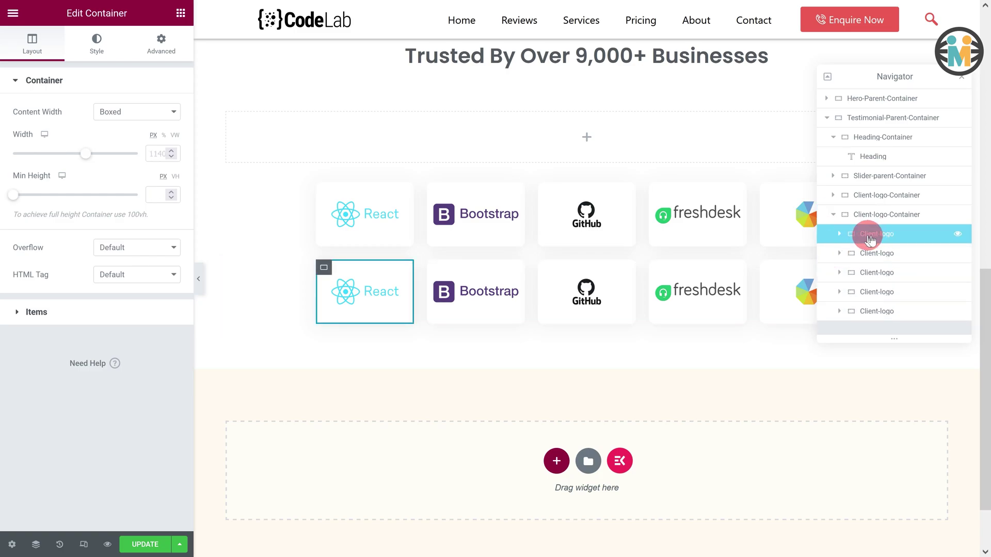
right_click(870, 238)
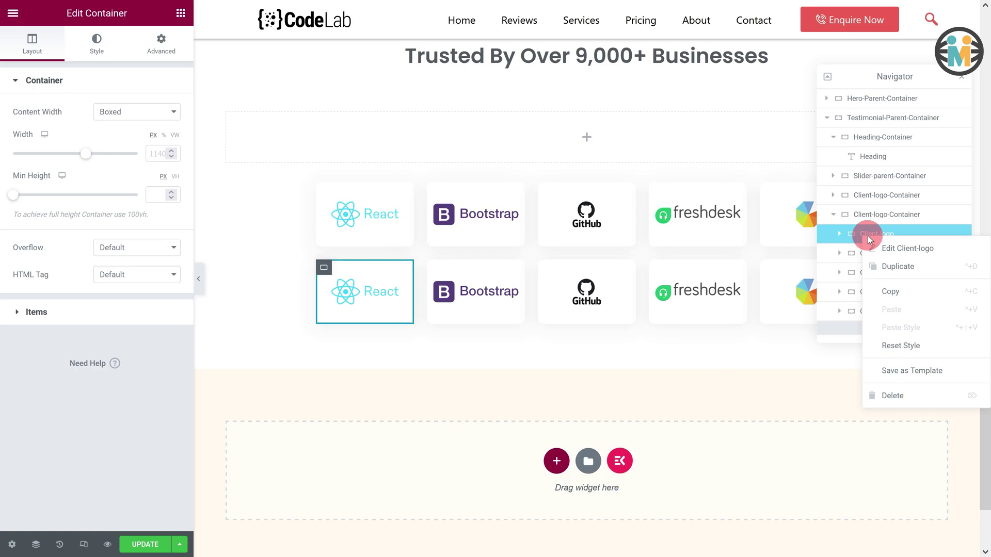
click(898, 398)
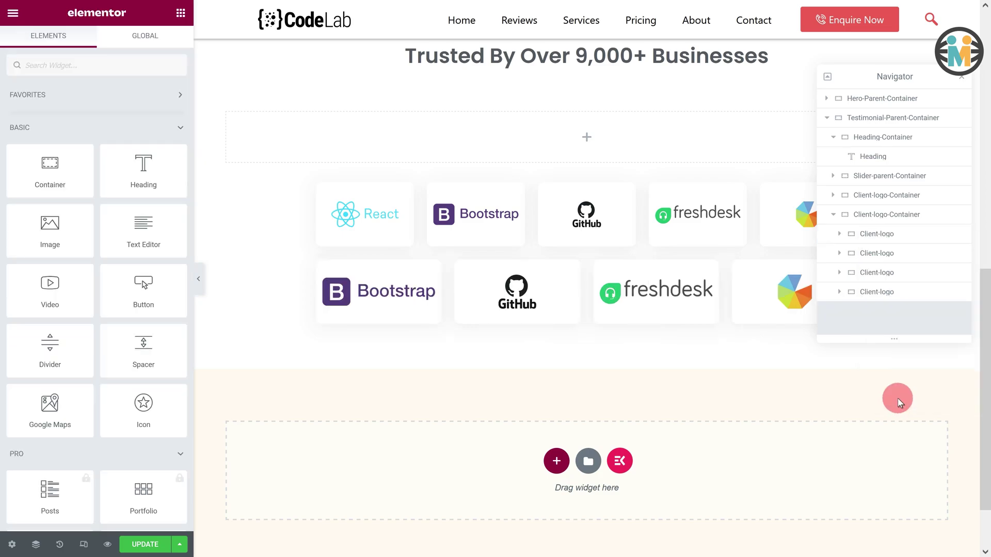
Replace the second row's Bootstrap and GitHub logos with Freeddom and Intercom
click(880, 235)
drag(879, 235, 388, 284)
click(139, 191)
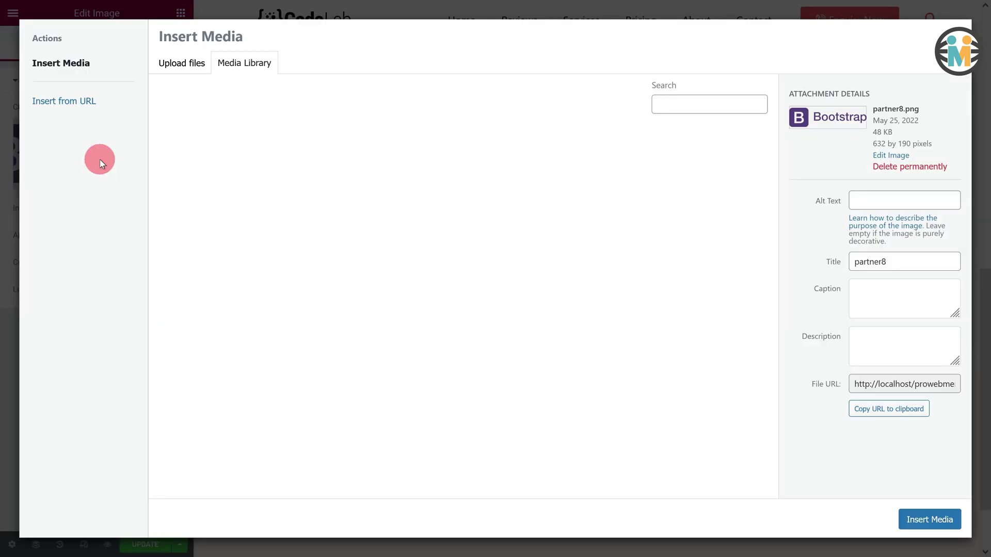
click(302, 460)
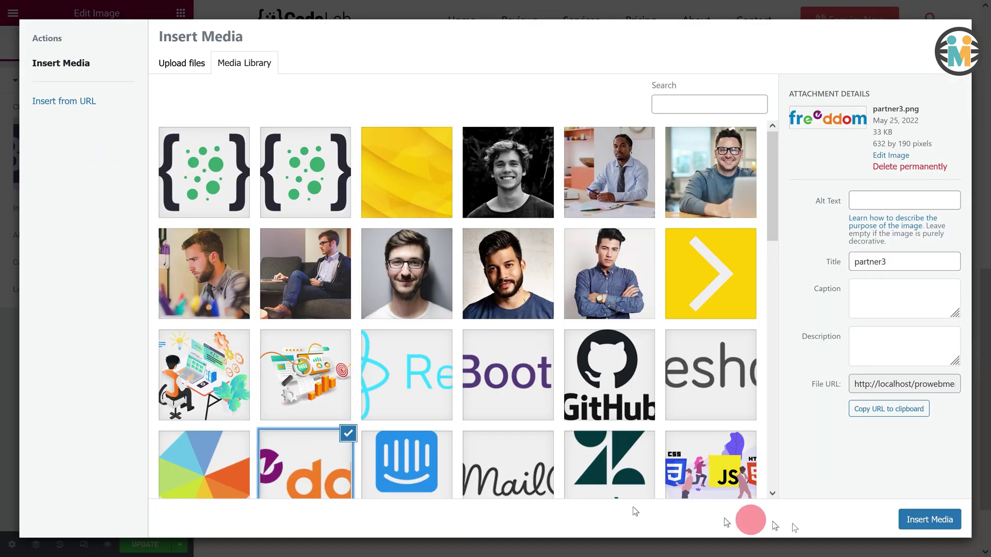
click(929, 519)
click(513, 298)
click(147, 165)
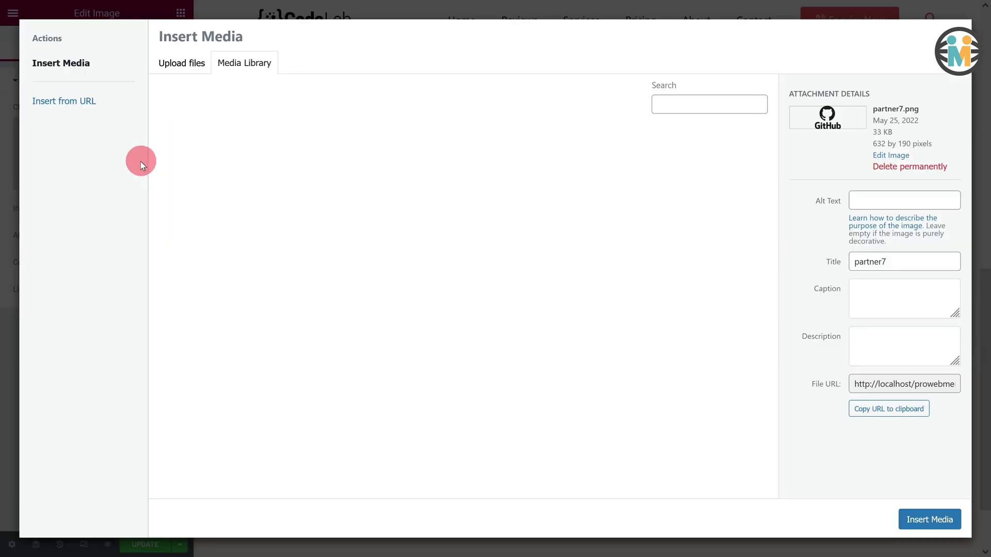
click(452, 470)
click(929, 519)
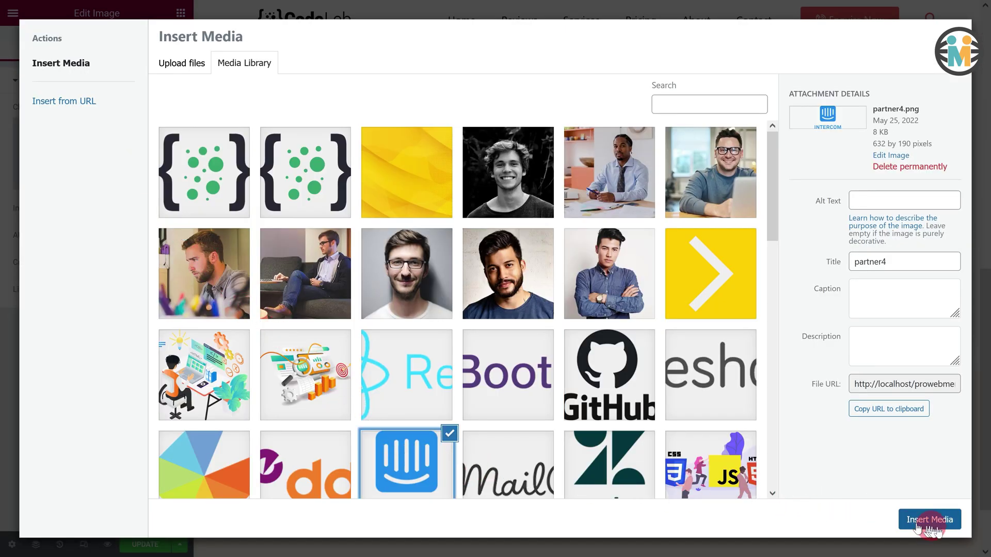
Replace the second row's Freshdesk and pie-chart logos with MailChimp and Zendesk
click(648, 286)
click(119, 157)
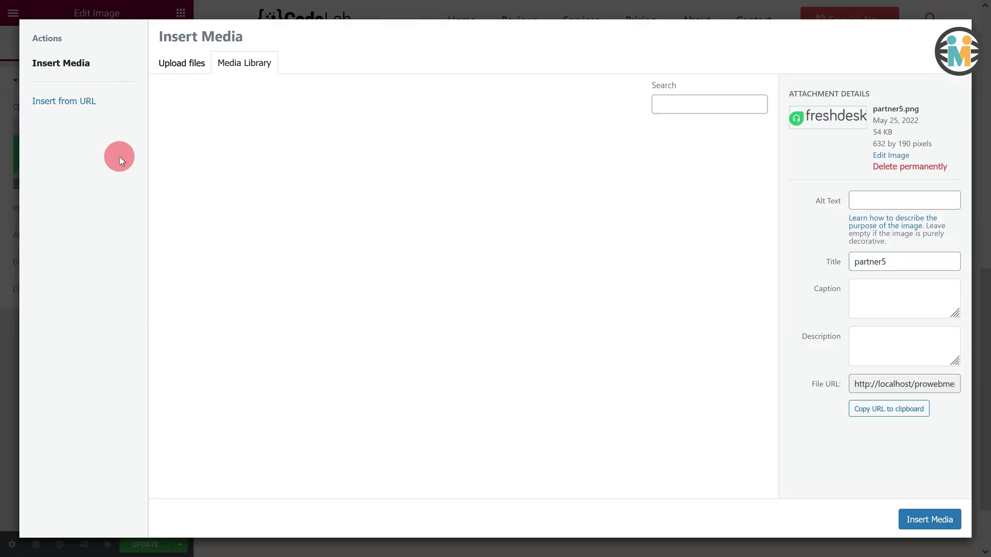
click(542, 444)
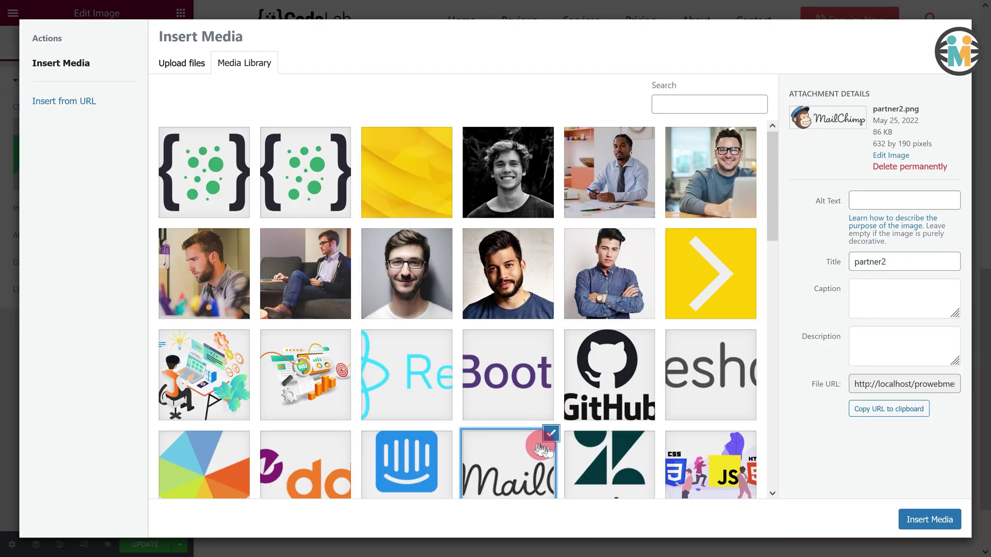
click(929, 520)
click(776, 337)
click(136, 164)
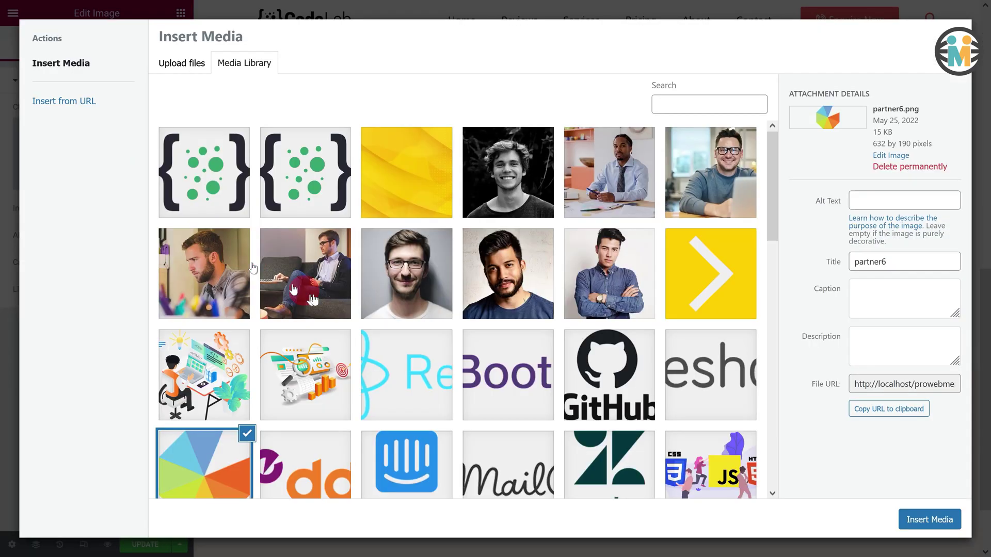
click(619, 464)
click(929, 519)
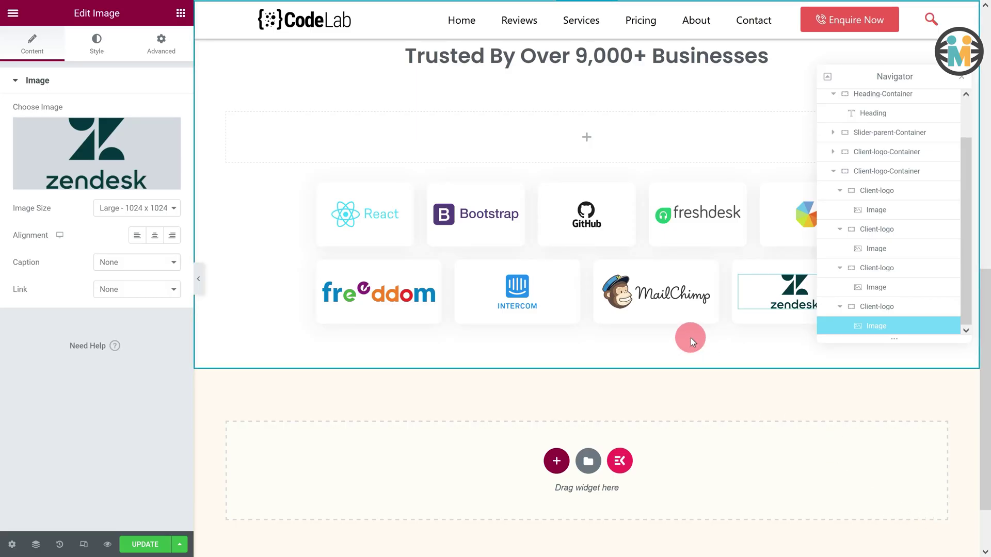
Set the second logo row container's width to 680
click(877, 173)
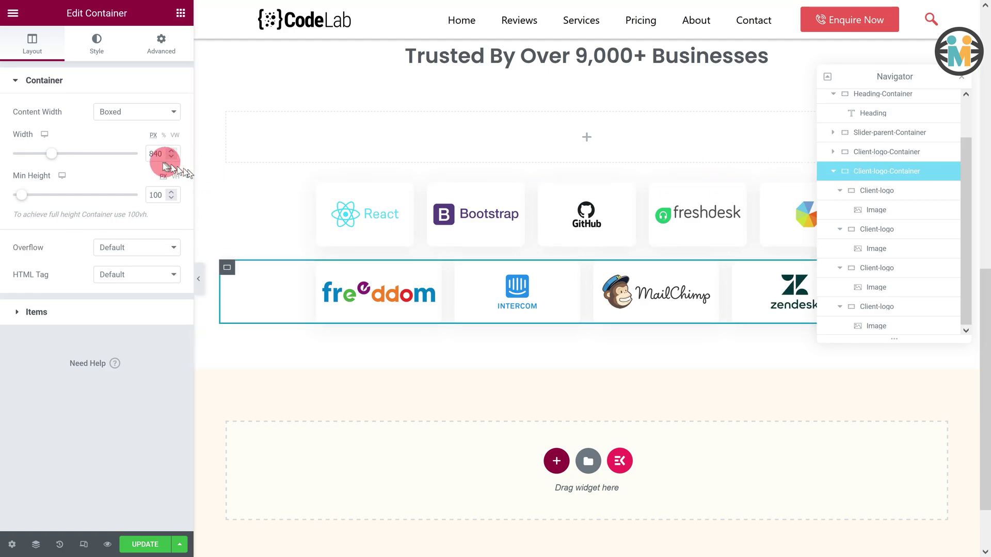
text(680)
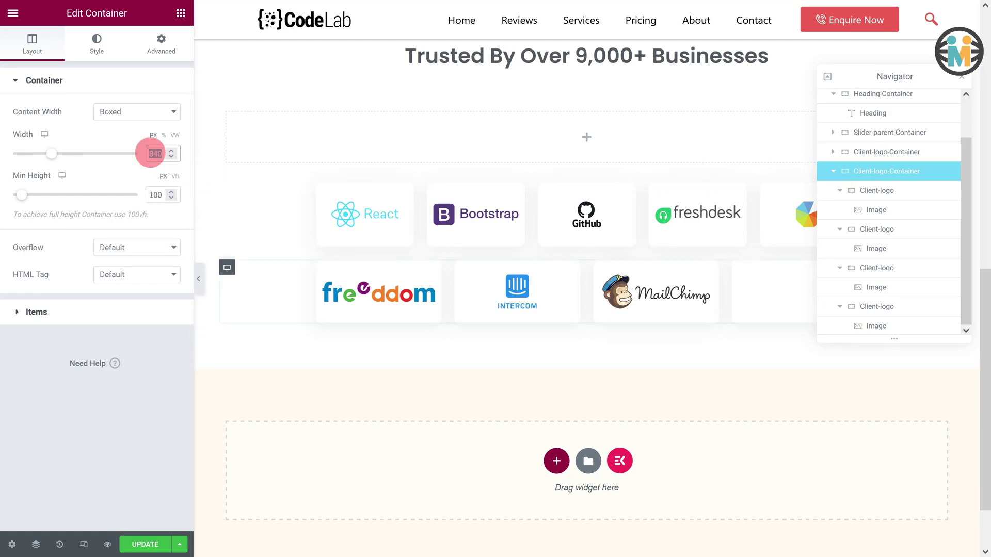
click(841, 172)
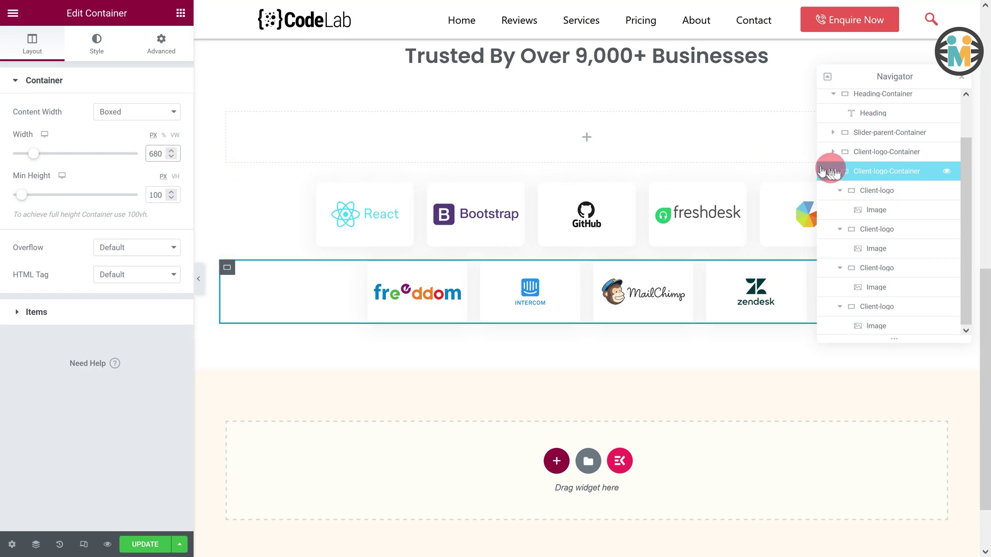
Set Slider-parent-Container's Align Items and Justify Content to Center and drop a new container inside
click(834, 171)
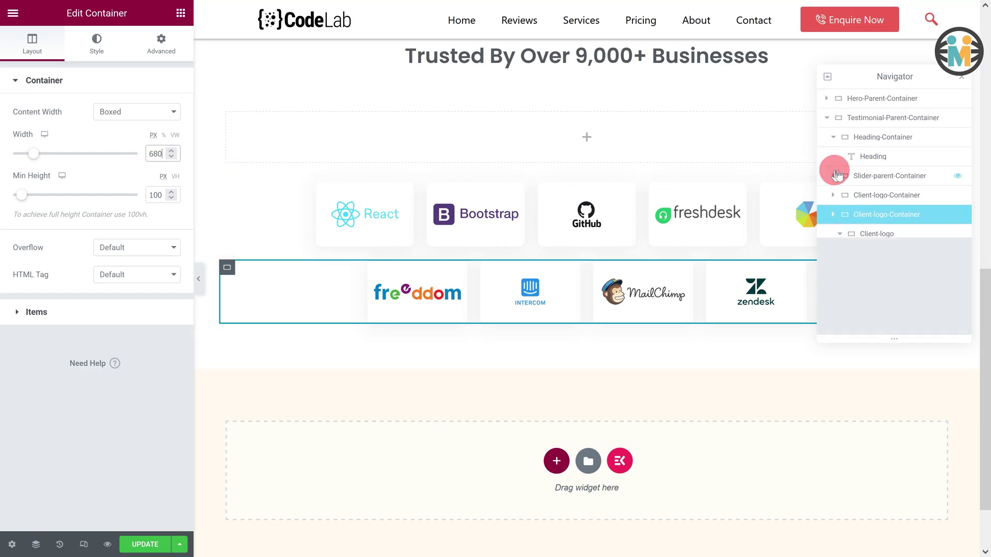
click(833, 137)
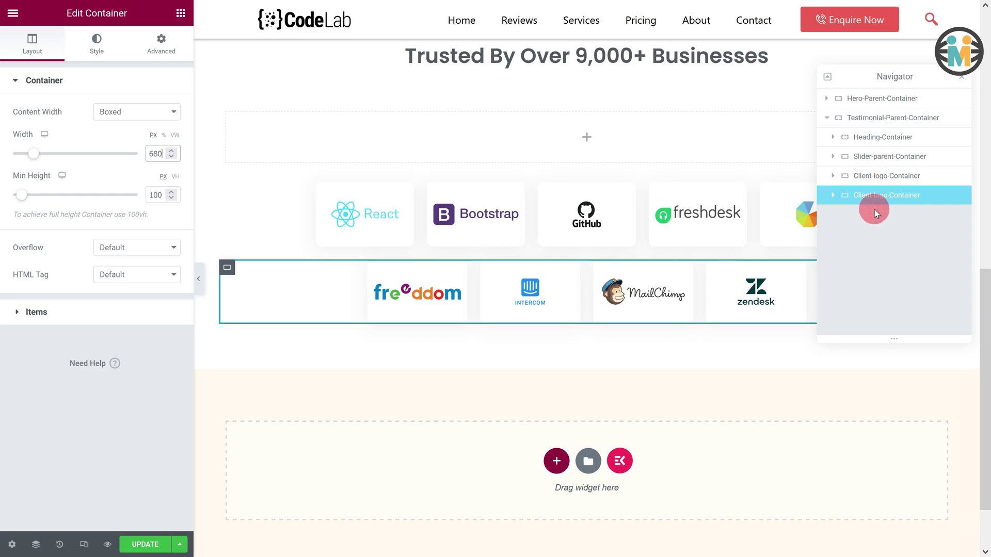
click(878, 158)
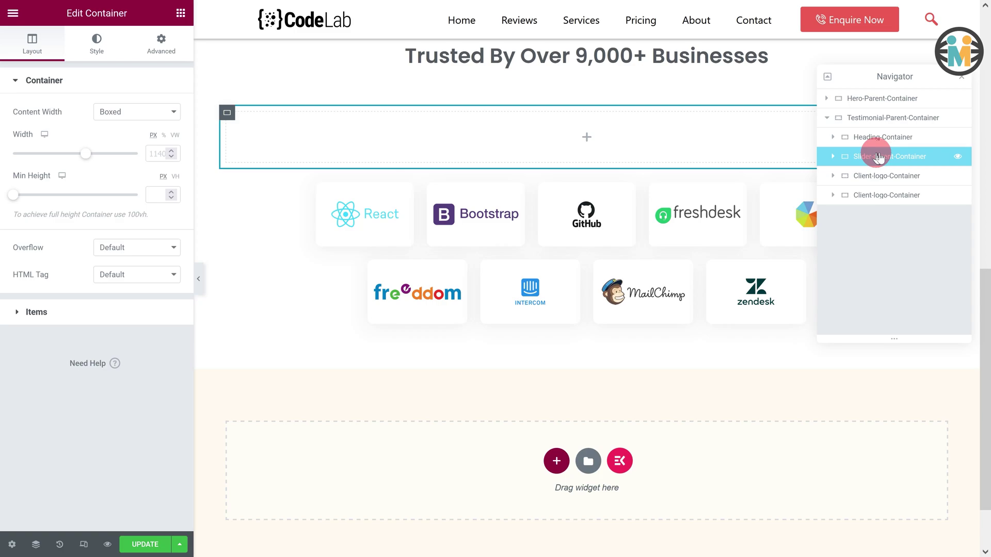
click(104, 313)
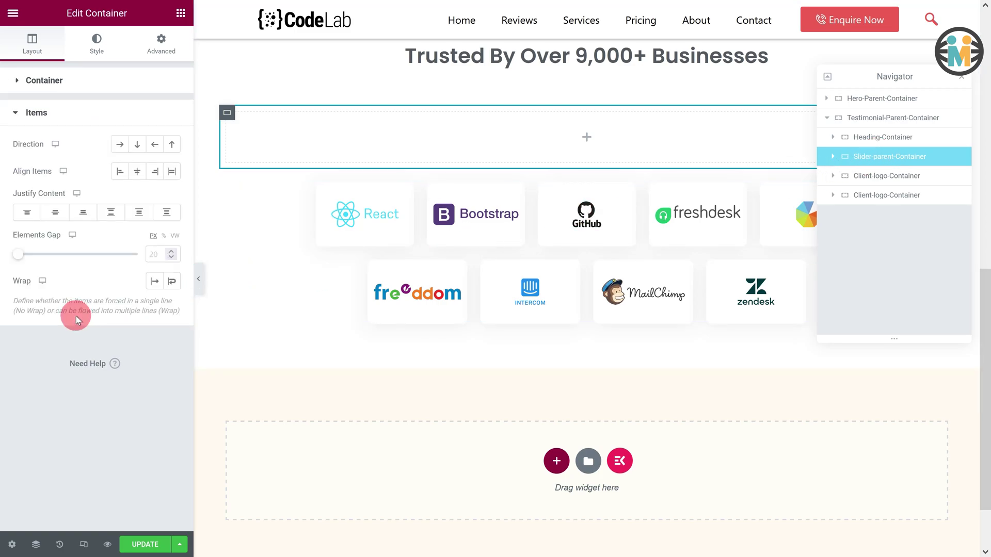
click(139, 172)
click(55, 214)
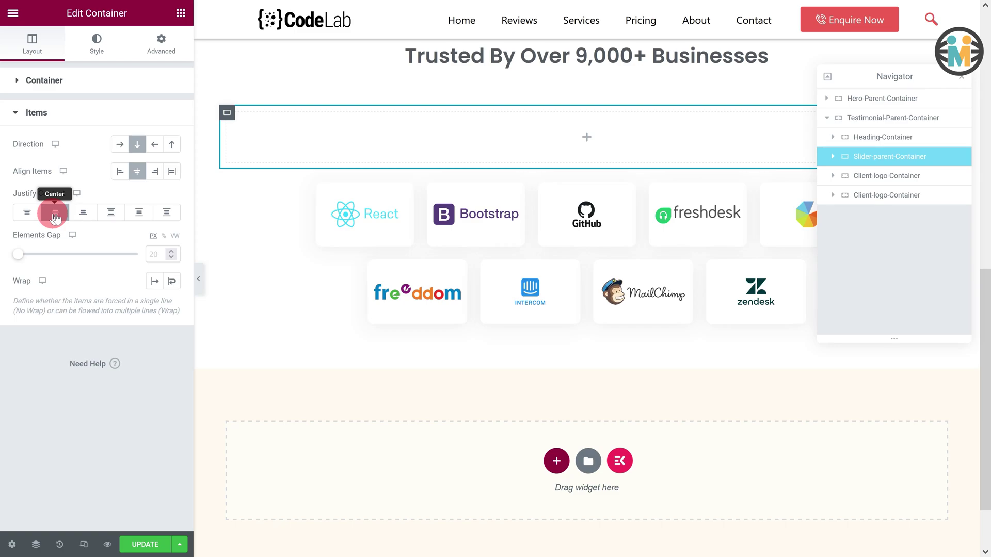
click(181, 14)
drag(51, 166, 308, 145)
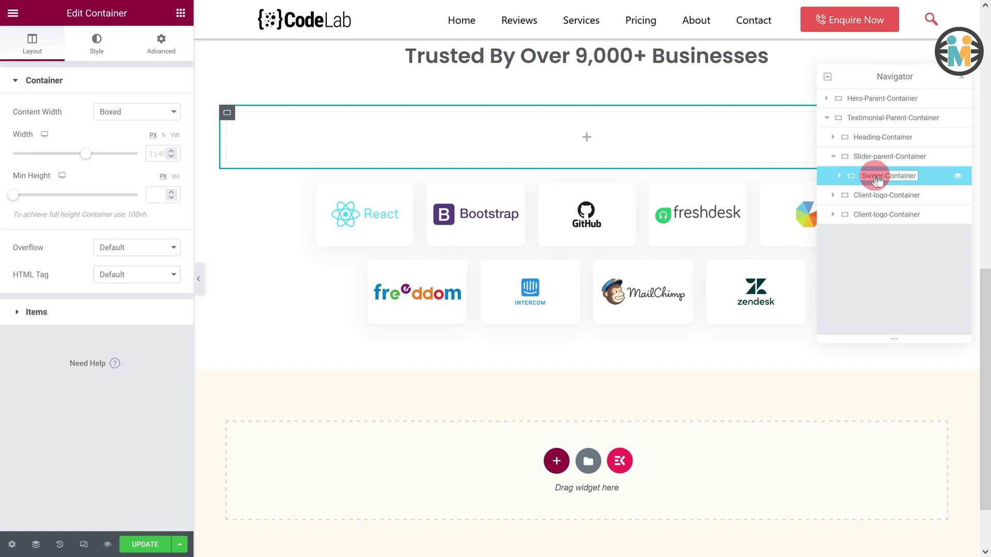
Make Swiper-Container full width with a width of 82%
click(116, 117)
click(114, 145)
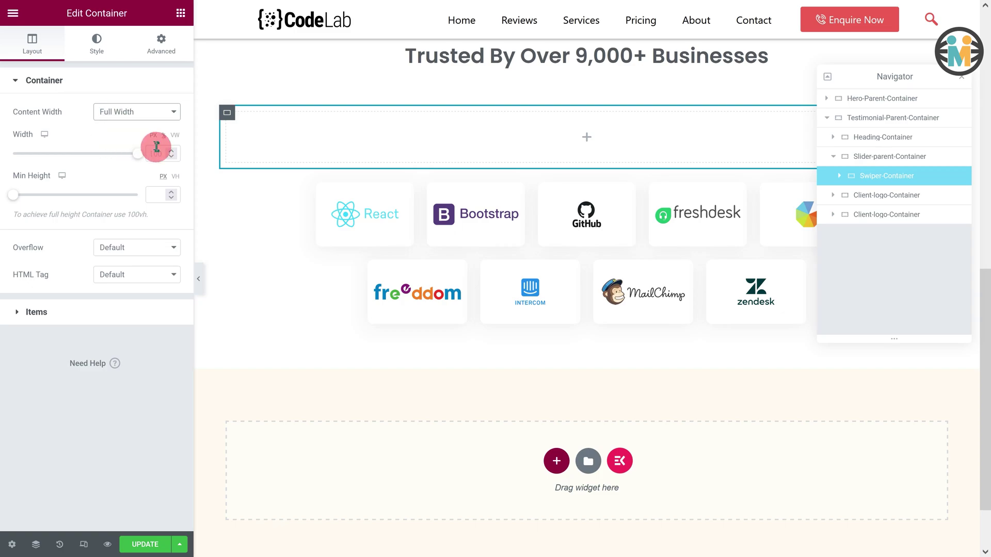
text(82)
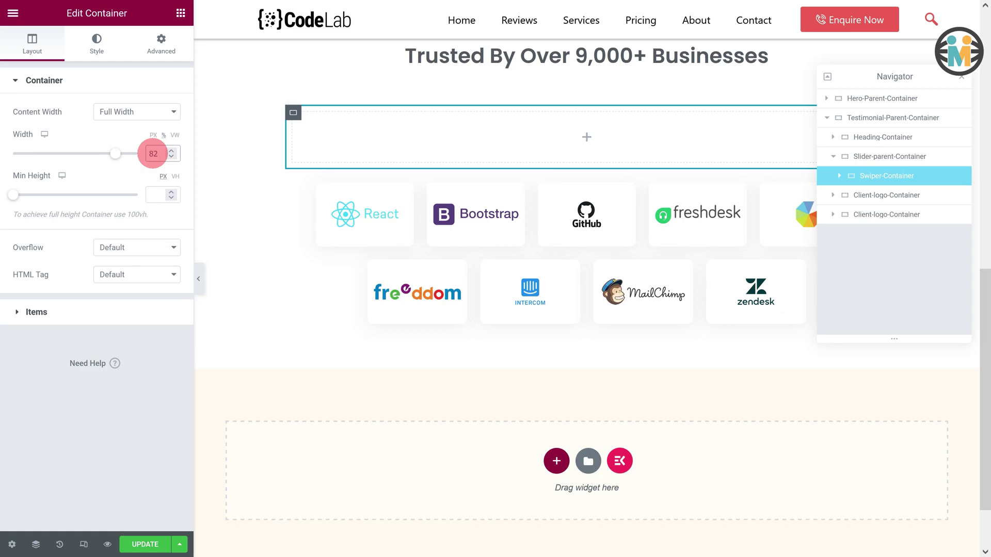
Give Swiper-Container the swiper CSS class and nest a new container inside it
click(160, 48)
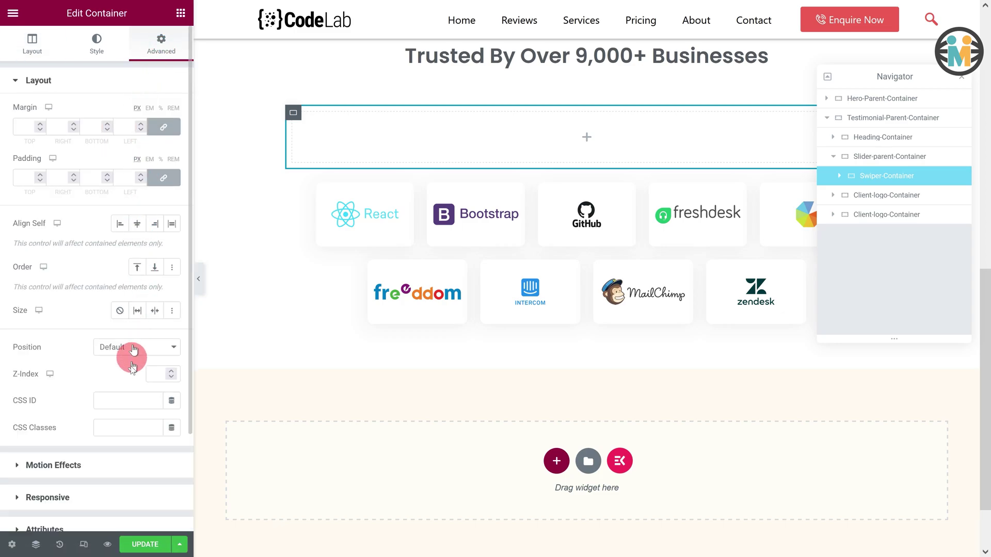
click(124, 430)
text(swiper)
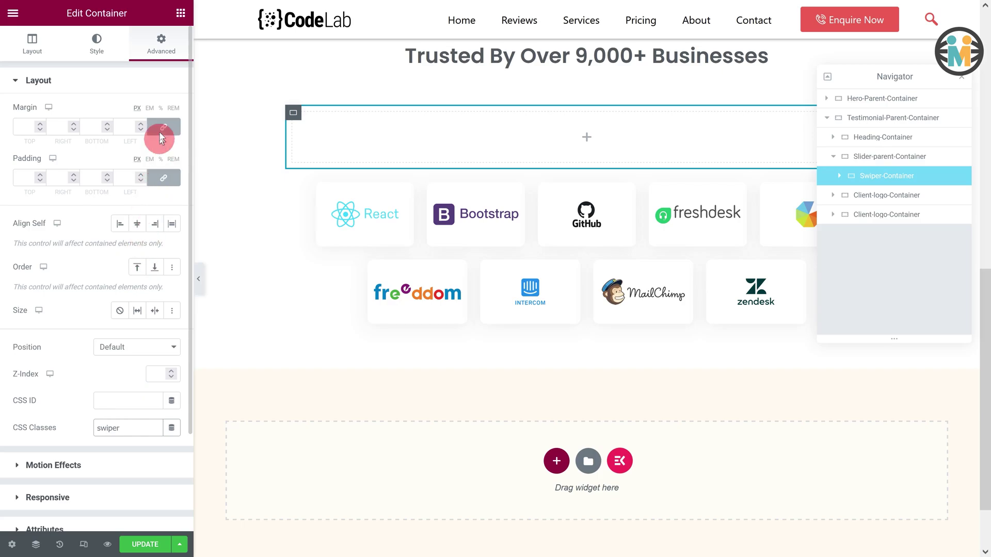
click(181, 13)
drag(50, 160, 384, 144)
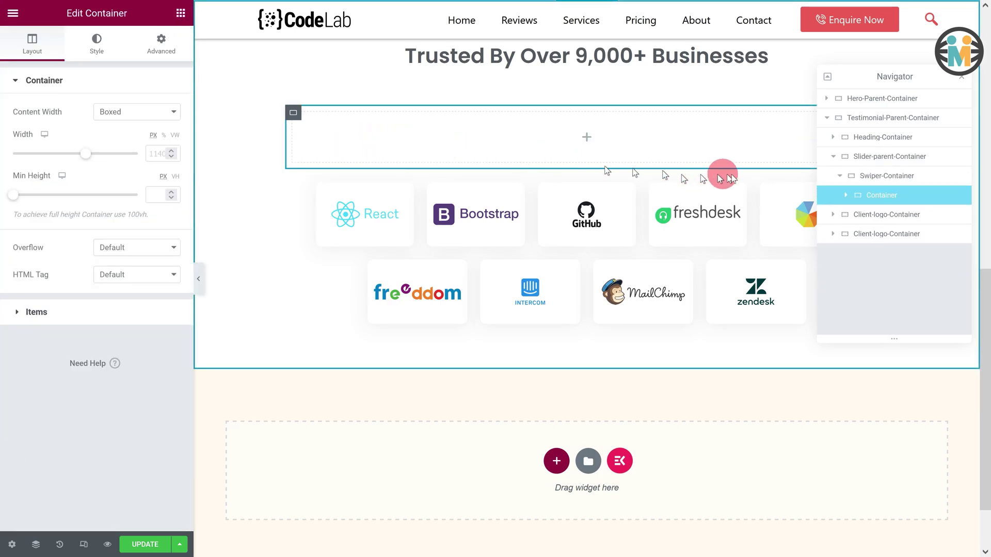
Rename the new container Swiper-Wrapper-Container and stack its items in a column
double_click(884, 196)
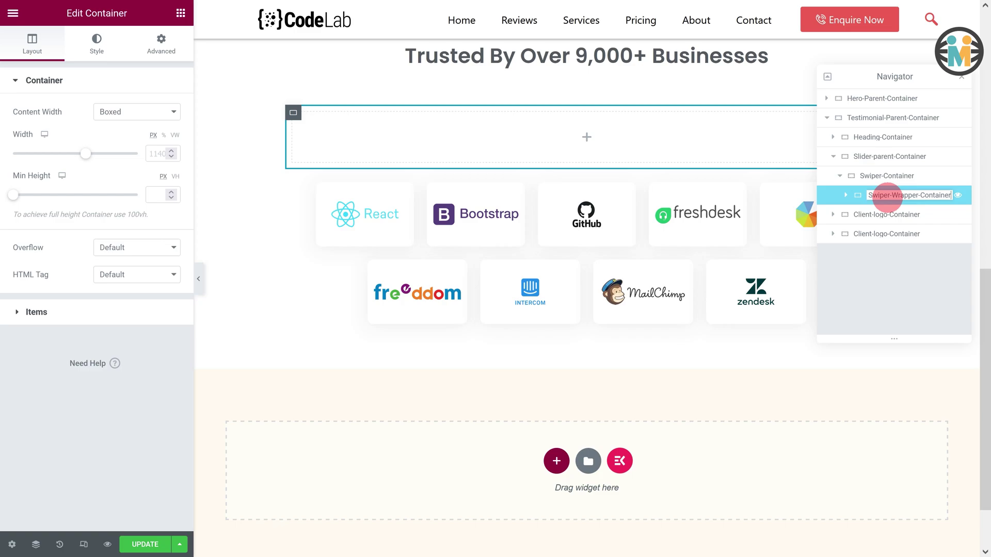
mouse_move(886, 198)
mouse_down()
mouse_move(825, 194)
mouse_move(420, 265)
mouse_move(56, 310)
mouse_up()
click(52, 309)
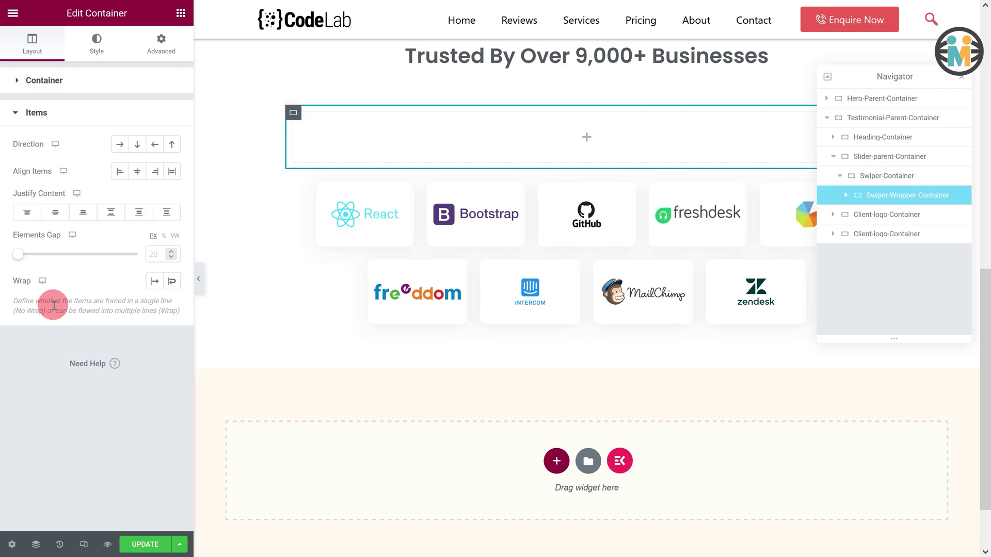
click(137, 145)
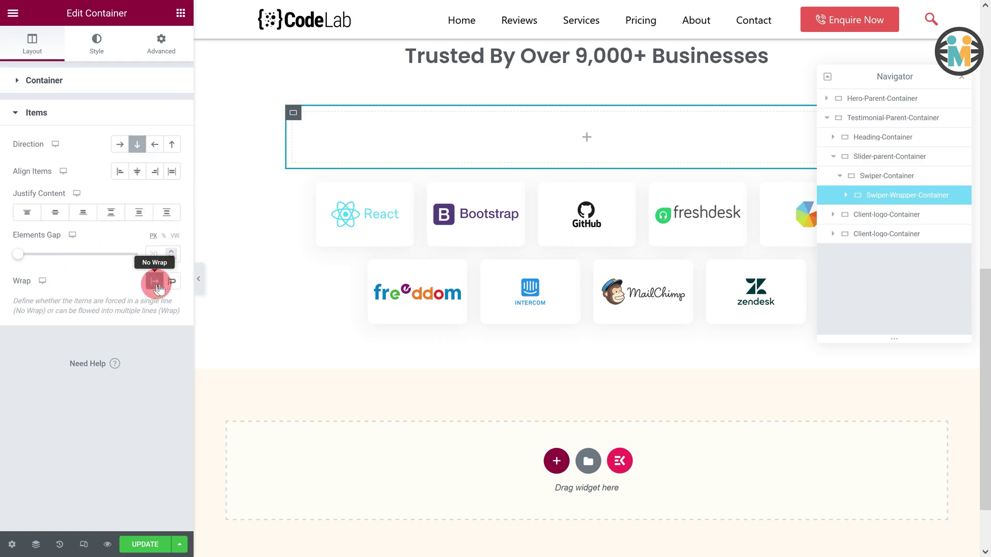
Give the wrapper the swiper-wrapper CSS class and nest a new container inside it
click(160, 56)
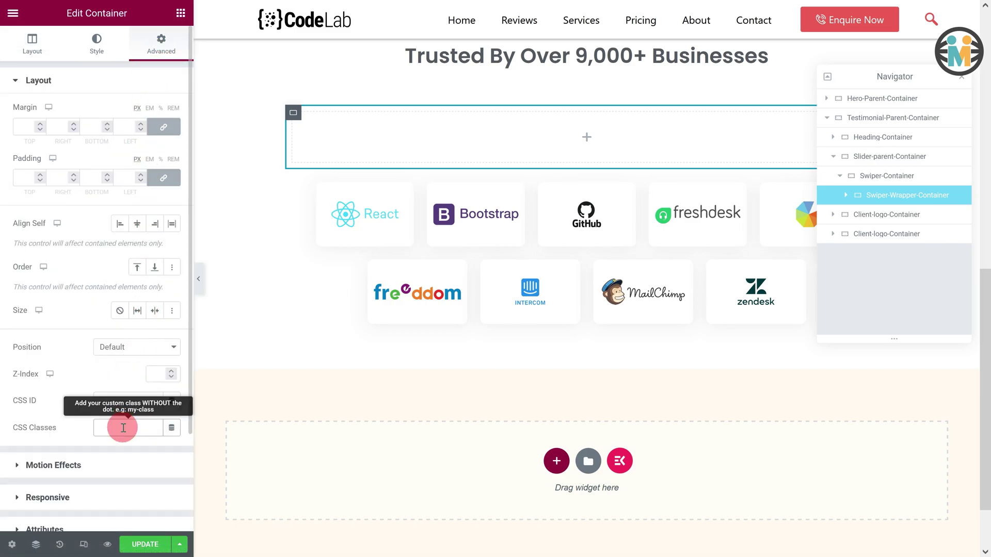
text(swiper-wrapper)
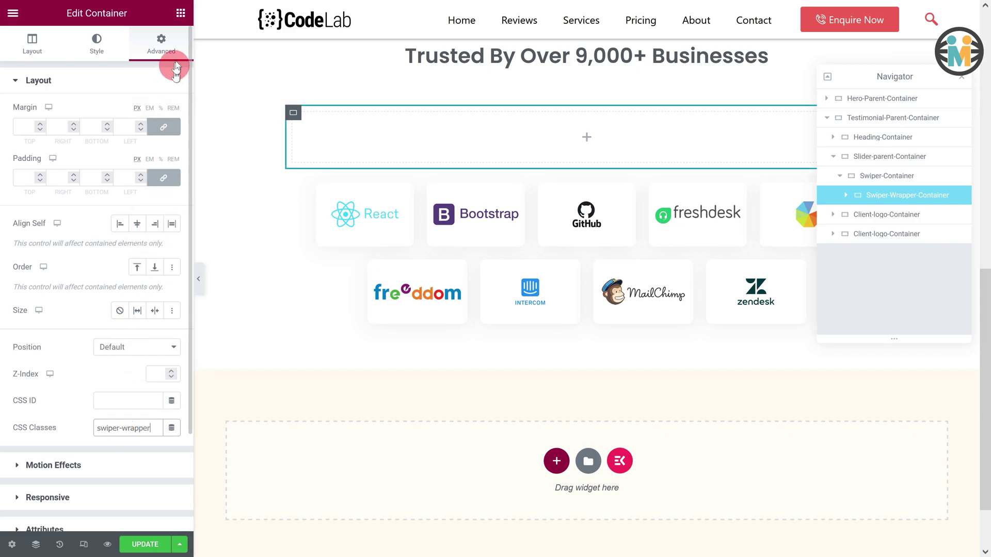
click(181, 13)
drag(76, 166, 896, 221)
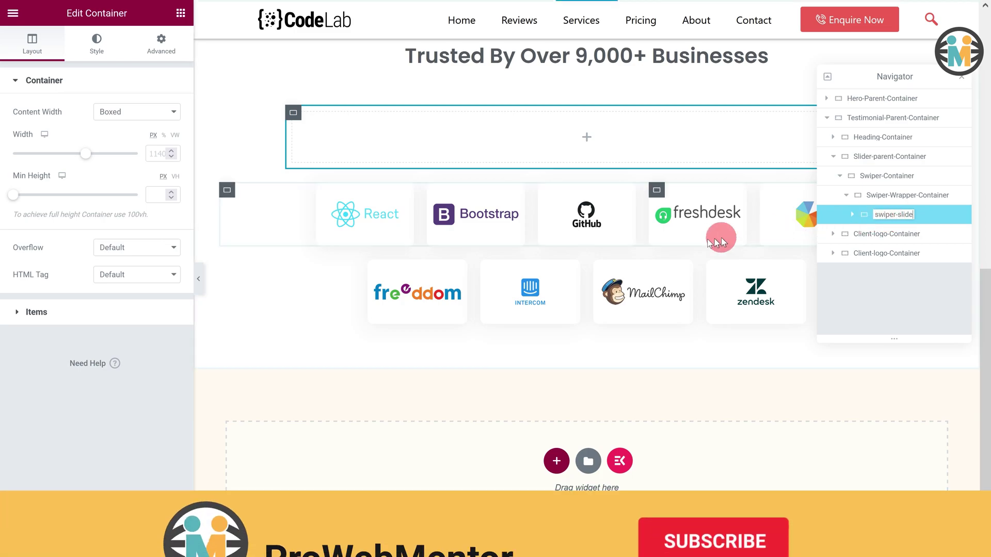
Lay the slide container's items out in a row with 50 px padding
click(75, 310)
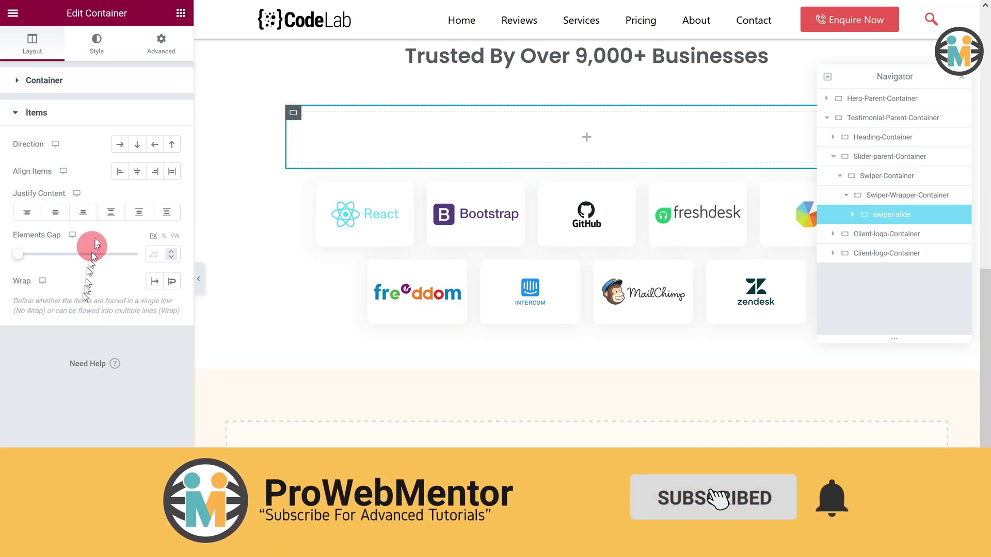
click(118, 145)
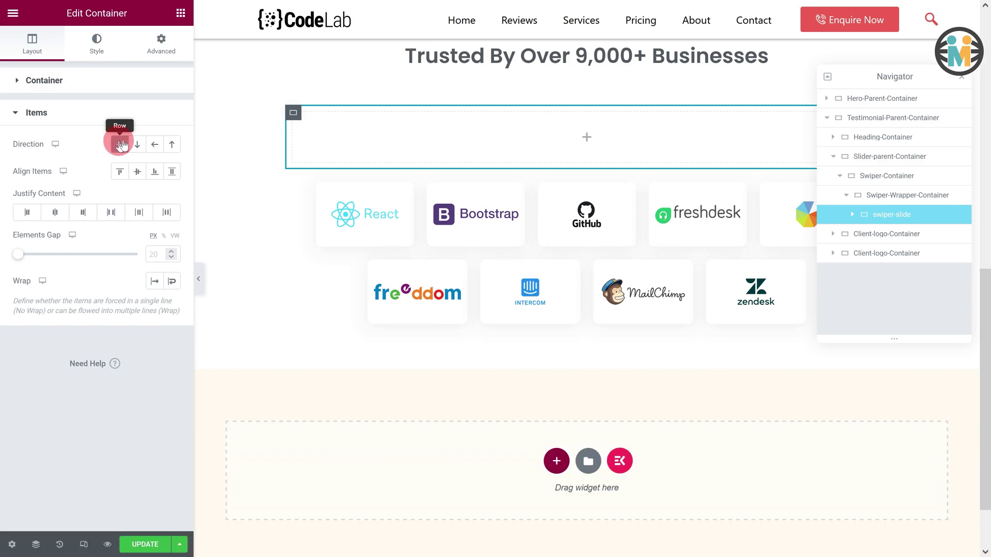
click(160, 43)
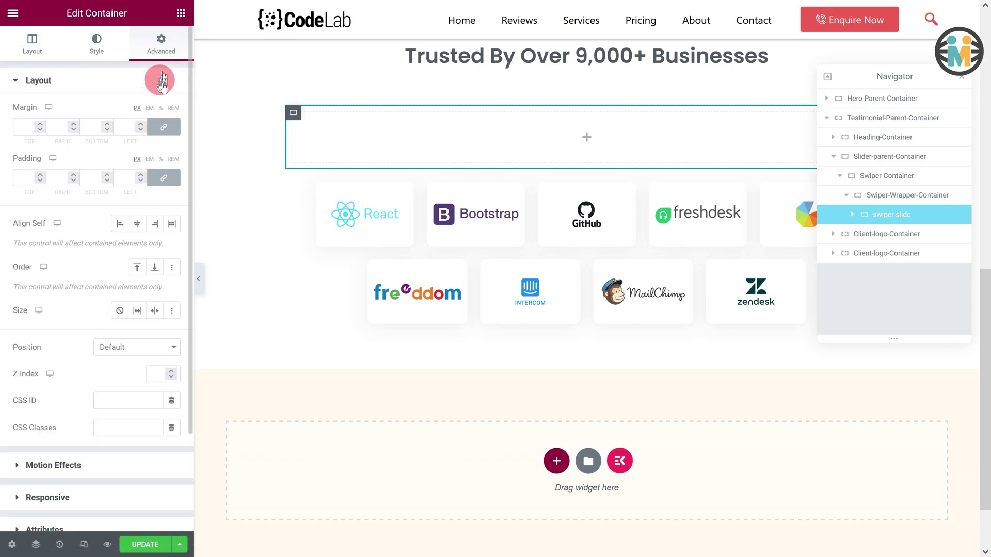
click(125, 178)
text(50)
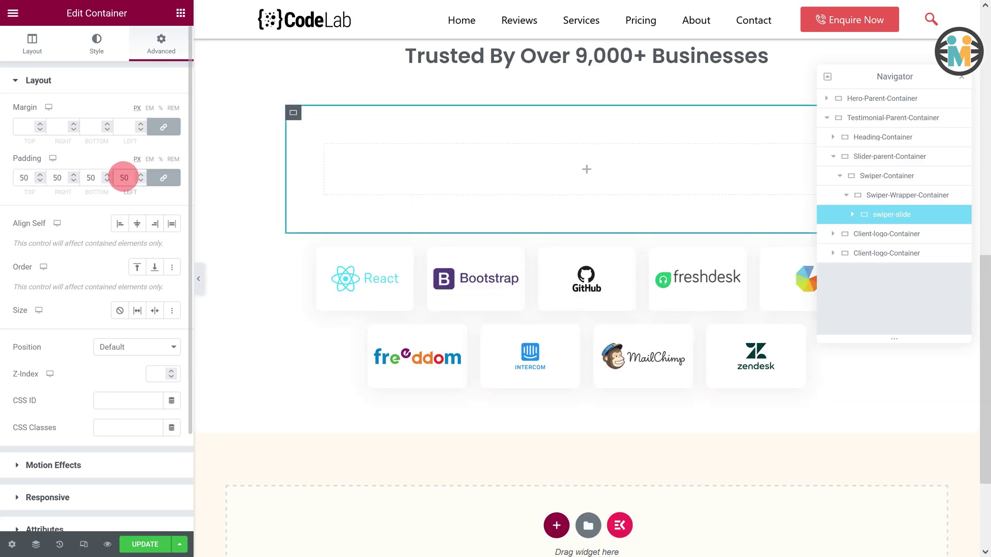
Give the slide the swiper-slide CSS class and nest a new container inside it
click(121, 428)
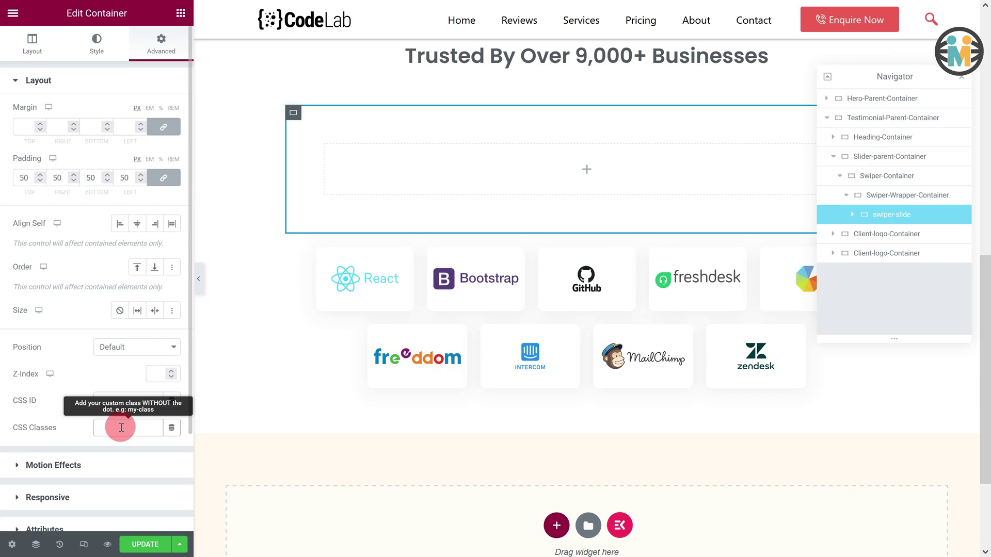
text(swiper-slide)
click(182, 14)
drag(50, 167, 420, 174)
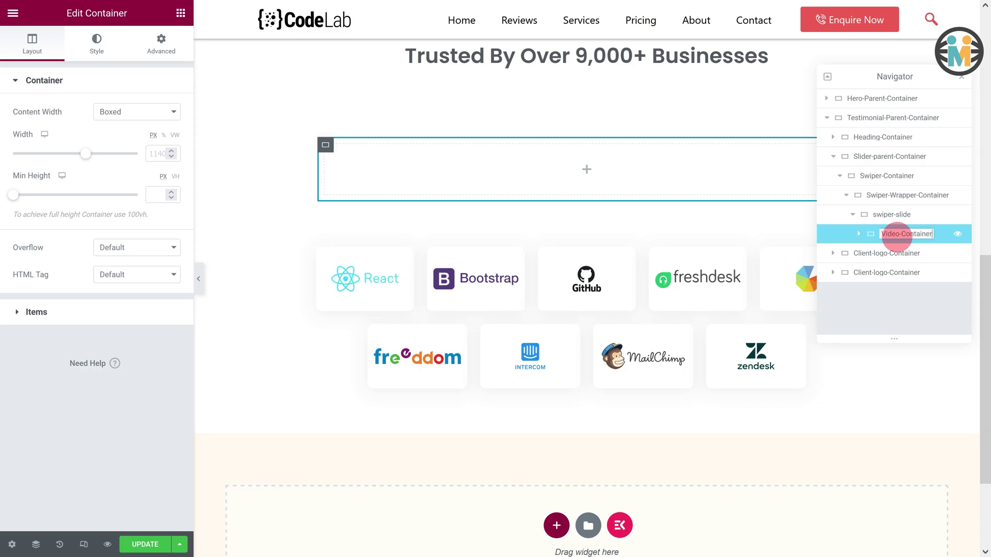
Make Video-Container full width with width 50 and a 300 px minimum height
click(112, 118)
click(115, 126)
drag(122, 150, 153, 154)
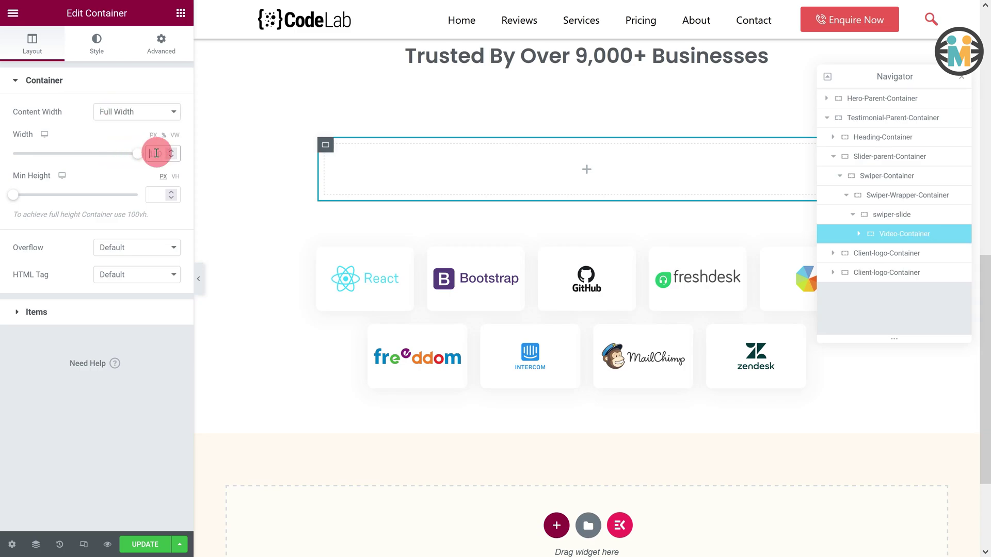
text(50)
click(154, 193)
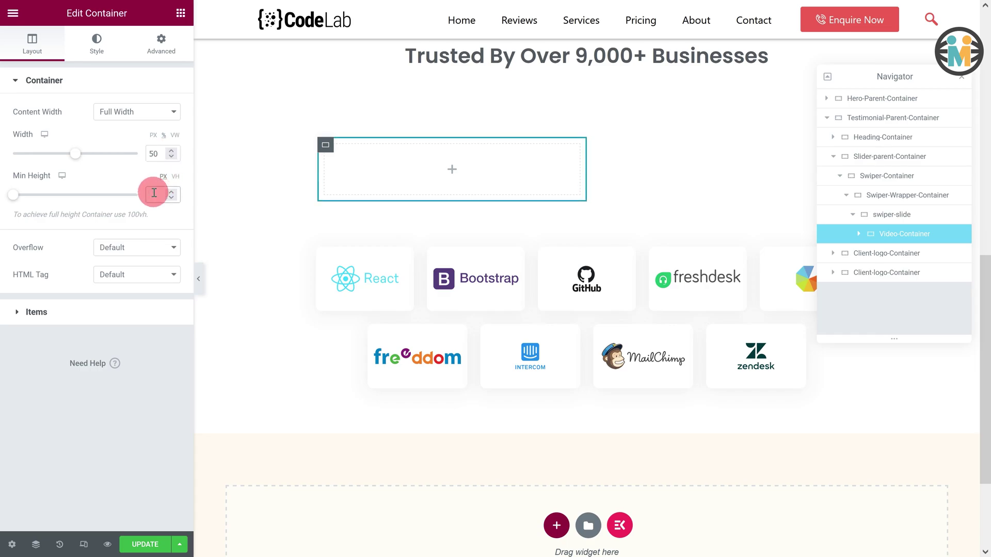
text(300)
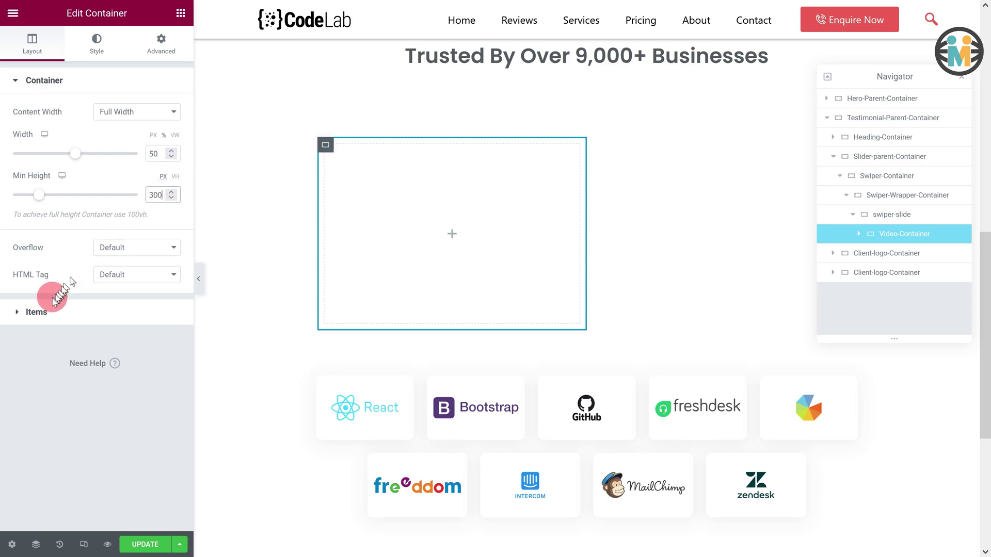
Center Video-Container's items with Align Items and Justify Content set to Center
click(37, 311)
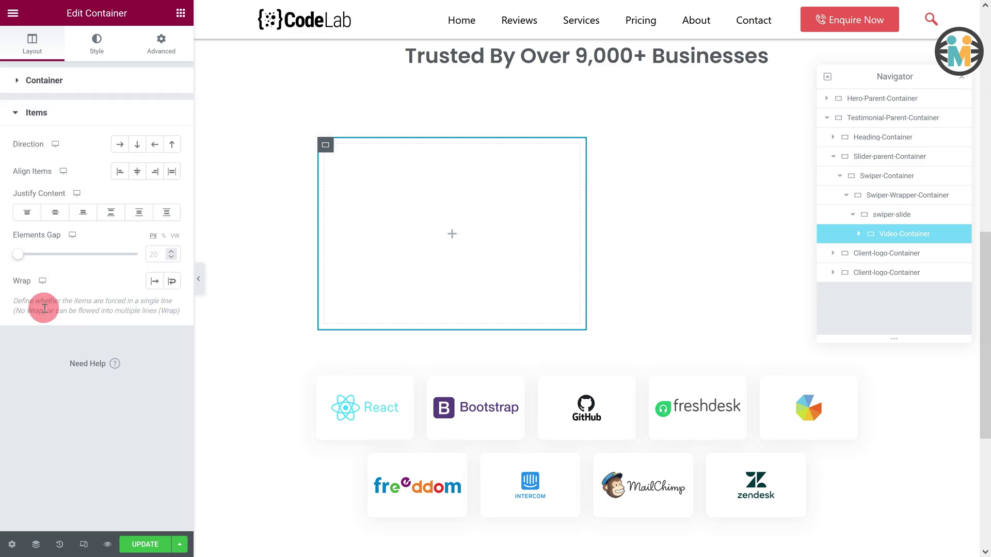
click(137, 171)
click(55, 217)
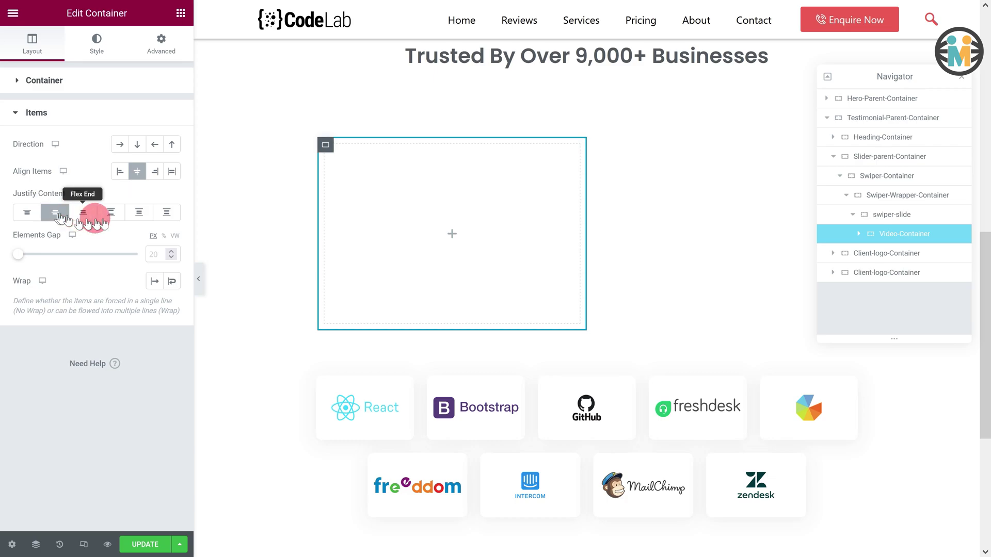
right_click(901, 238)
Duplicate Video-Container, rename the copy comment-Container, and align its items to Start
click(896, 261)
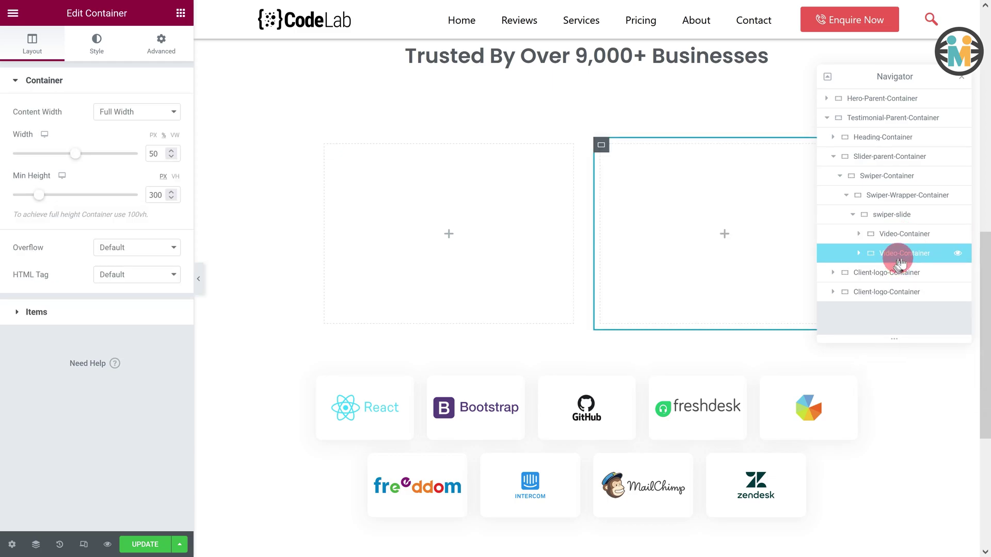
double_click(902, 254)
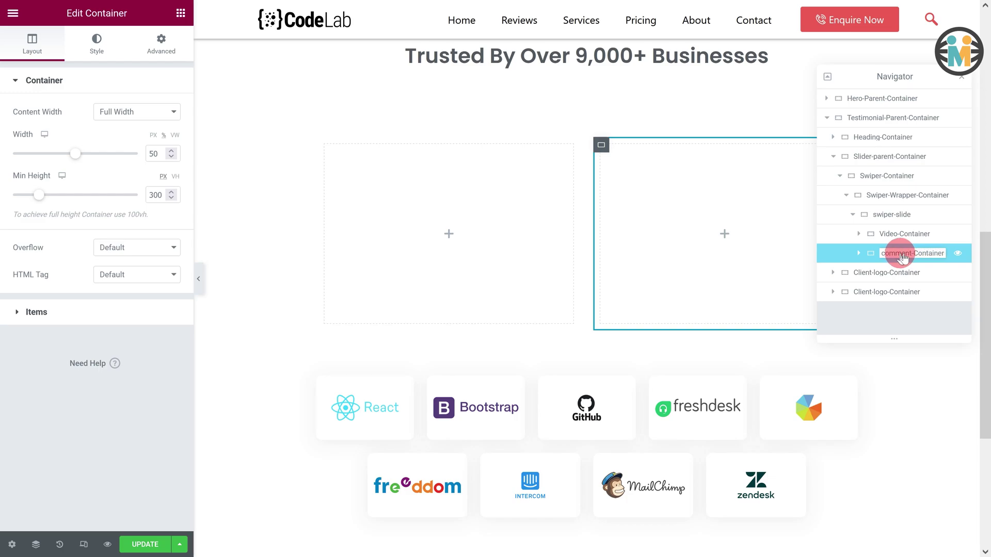
click(115, 316)
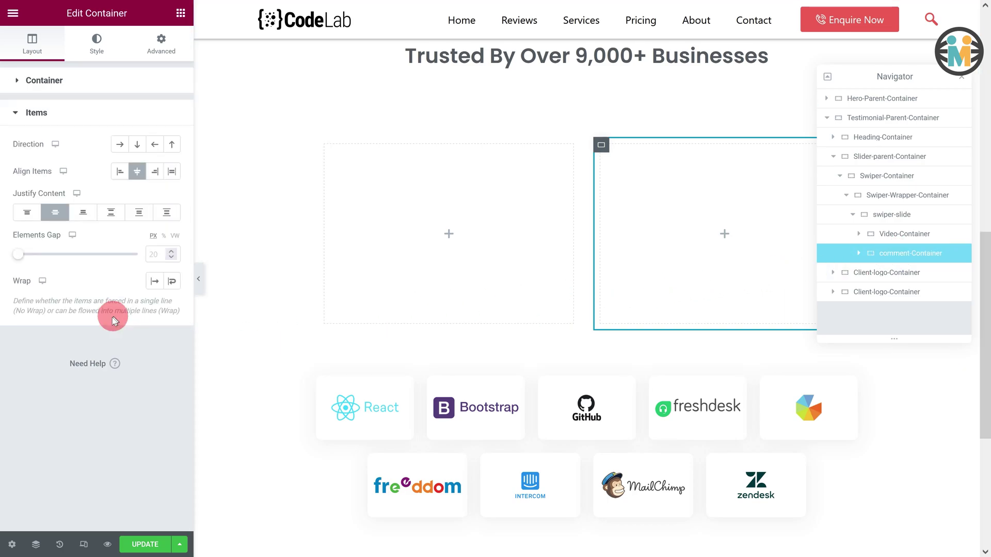
click(120, 176)
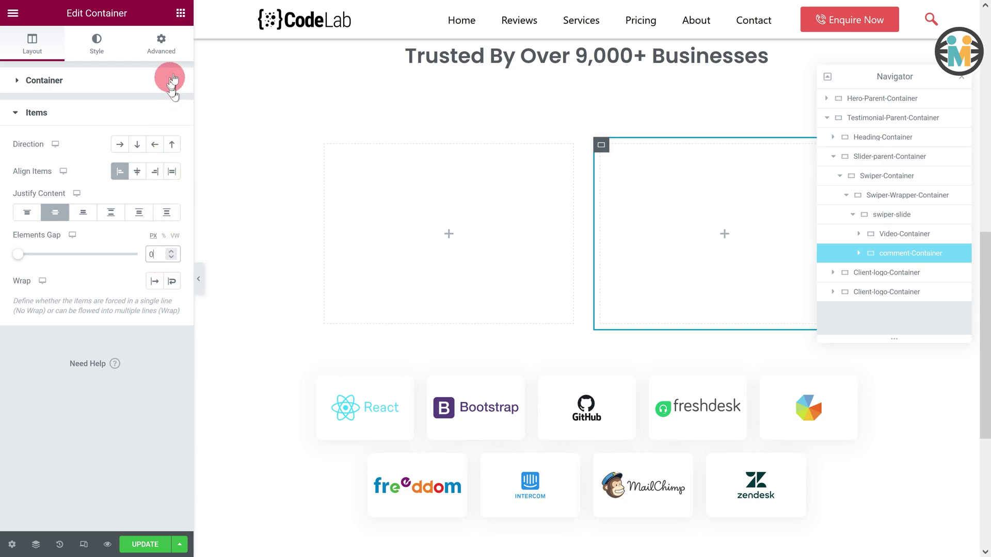
click(180, 14)
Add Icon, Text Editor and Heading widgets into comment-Container
drag(133, 404, 675, 252)
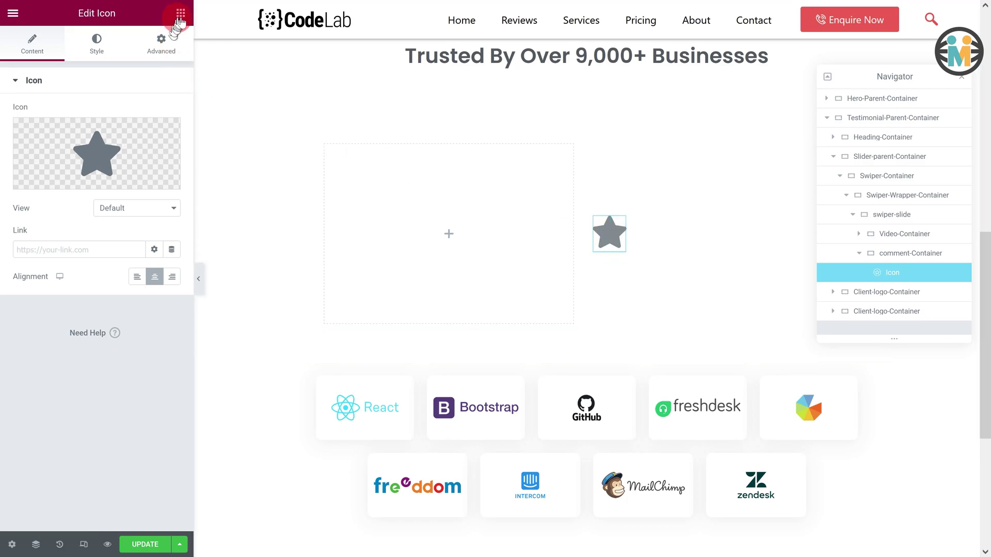
click(180, 15)
drag(137, 236, 619, 237)
click(180, 17)
drag(138, 159, 630, 263)
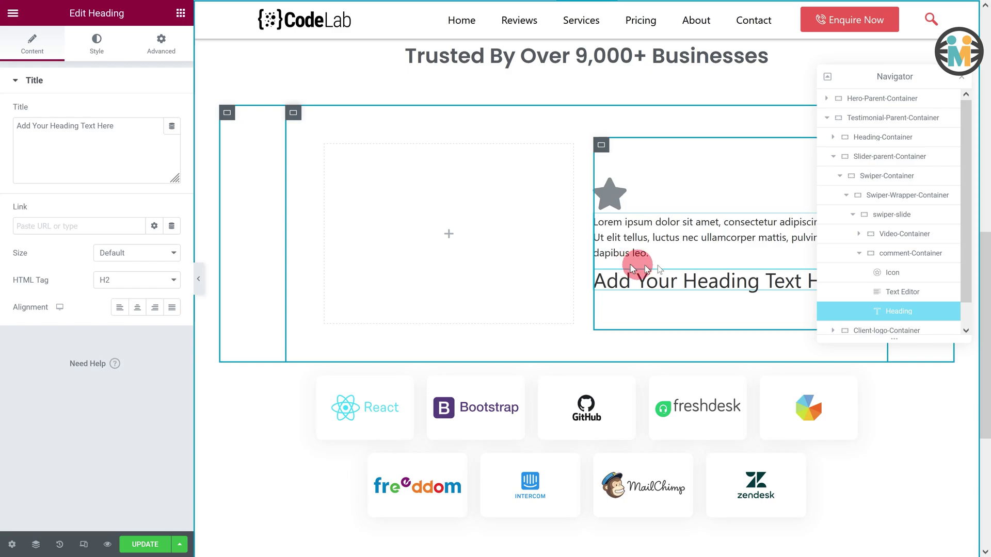
Change the icon to a quote mark from the Icon Library, aligned left
click(852, 272)
click(126, 165)
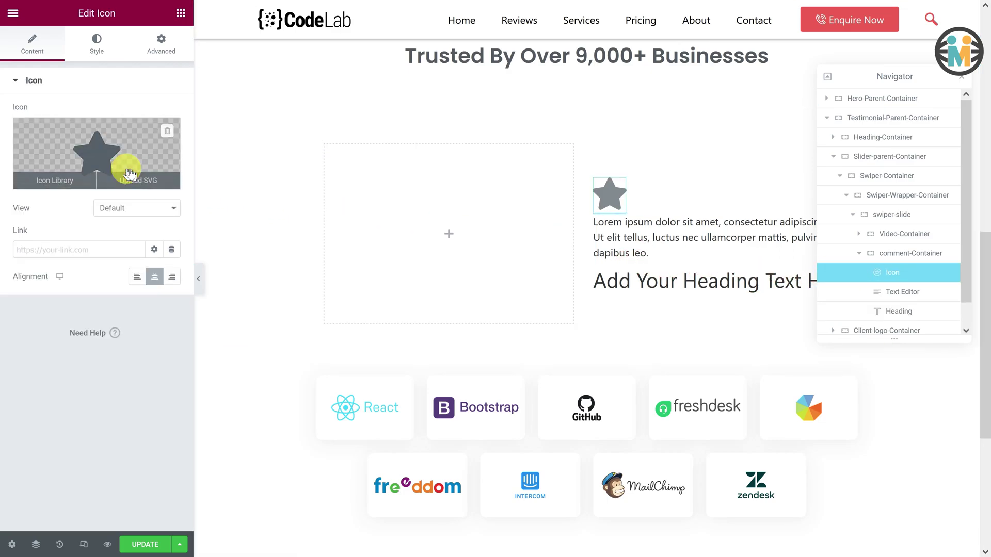
click(482, 82)
text(quote)
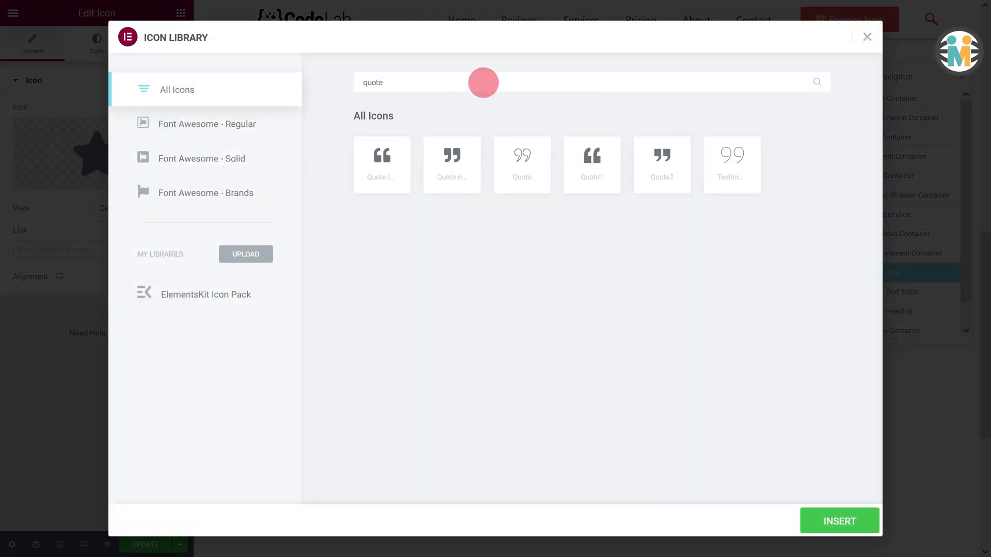
click(382, 164)
click(838, 523)
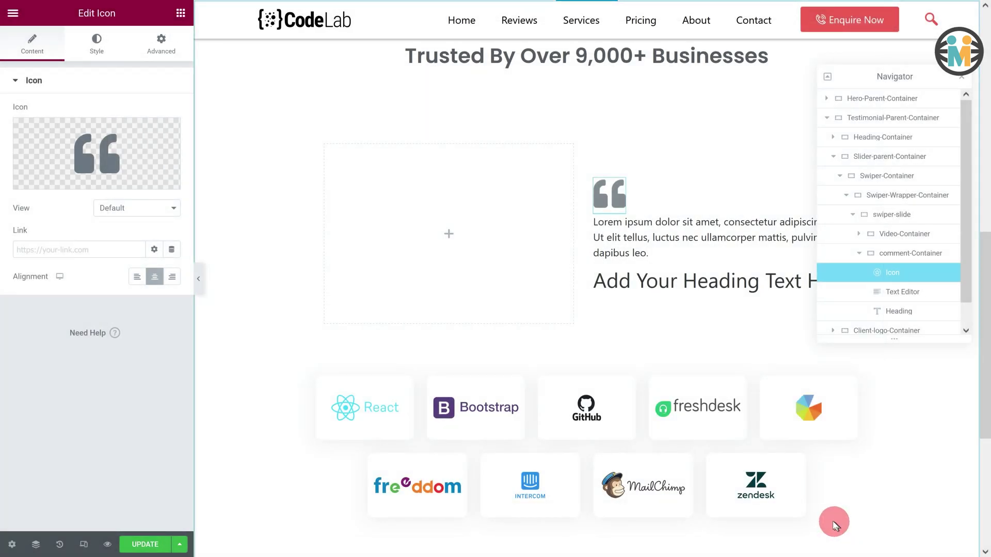
click(134, 277)
Colour the quote icon with the Primary global red
click(101, 41)
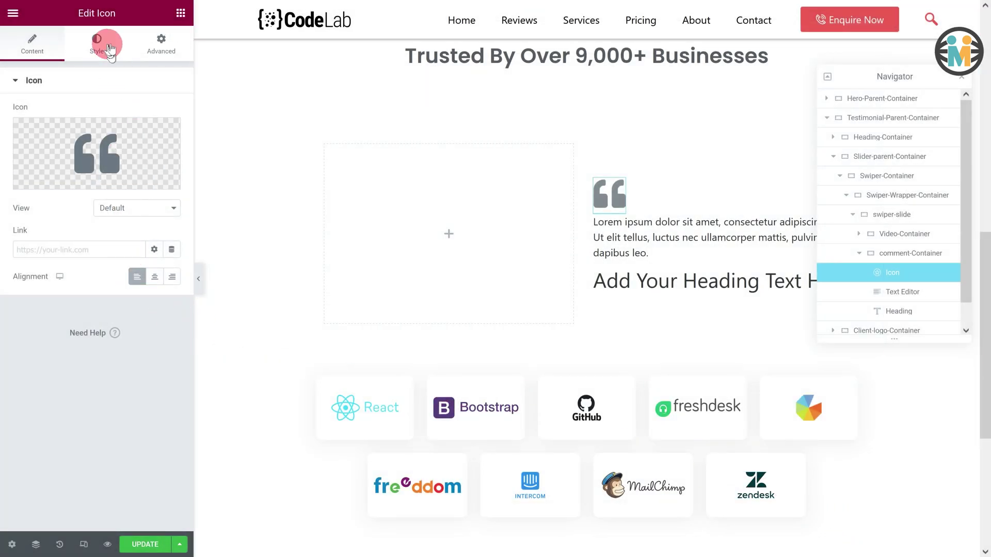
click(152, 138)
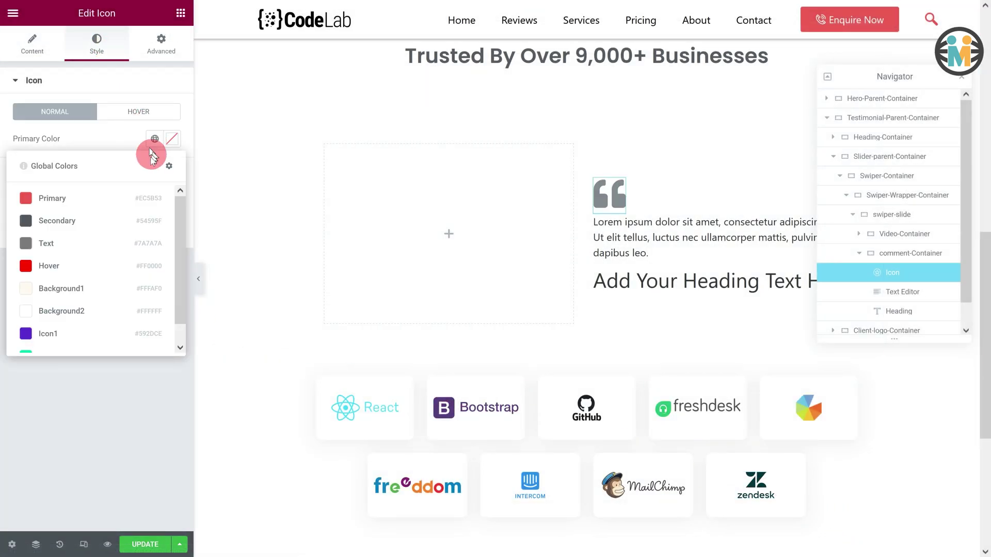
click(122, 197)
click(843, 289)
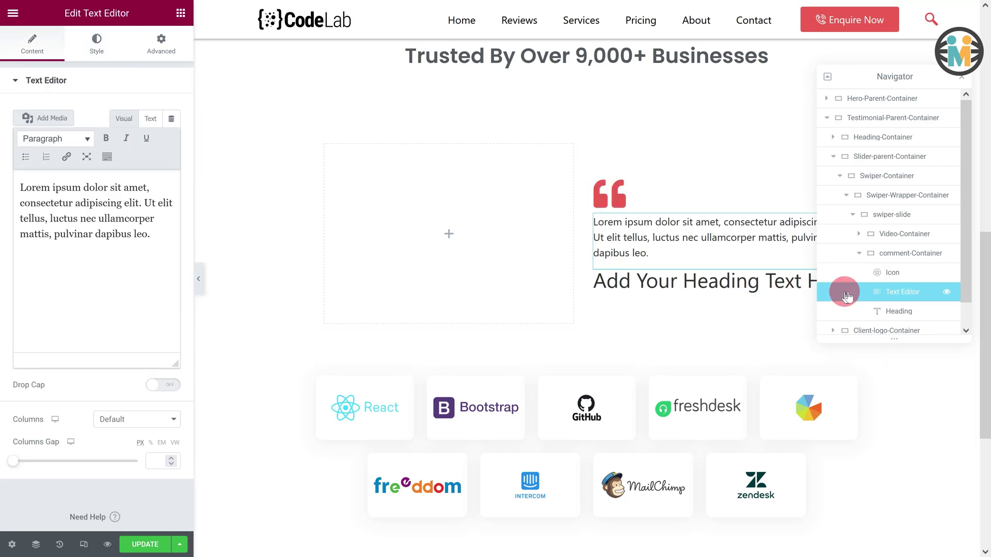
Style the text block with the Secondary global colour, Poppins font and size 1
click(102, 52)
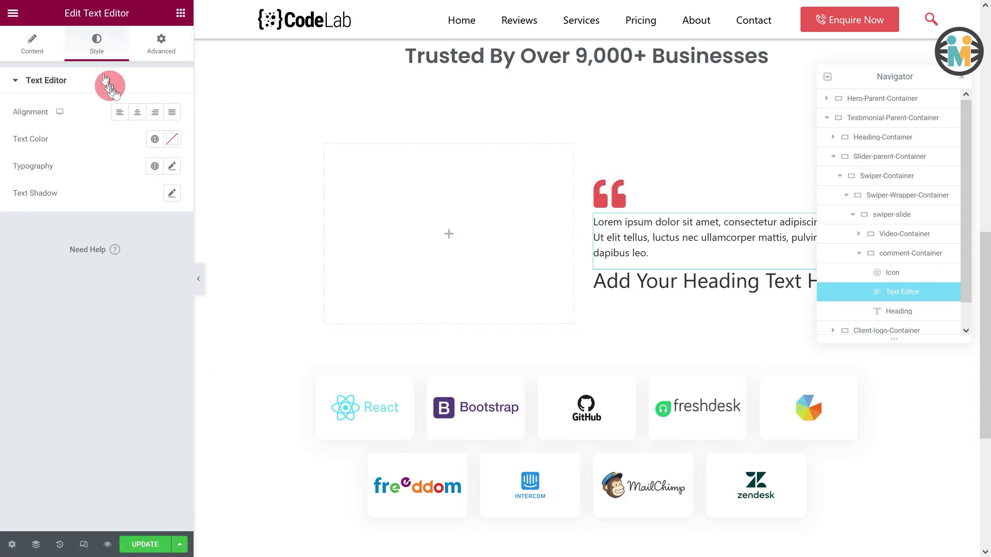
click(154, 139)
click(104, 221)
click(172, 165)
click(139, 226)
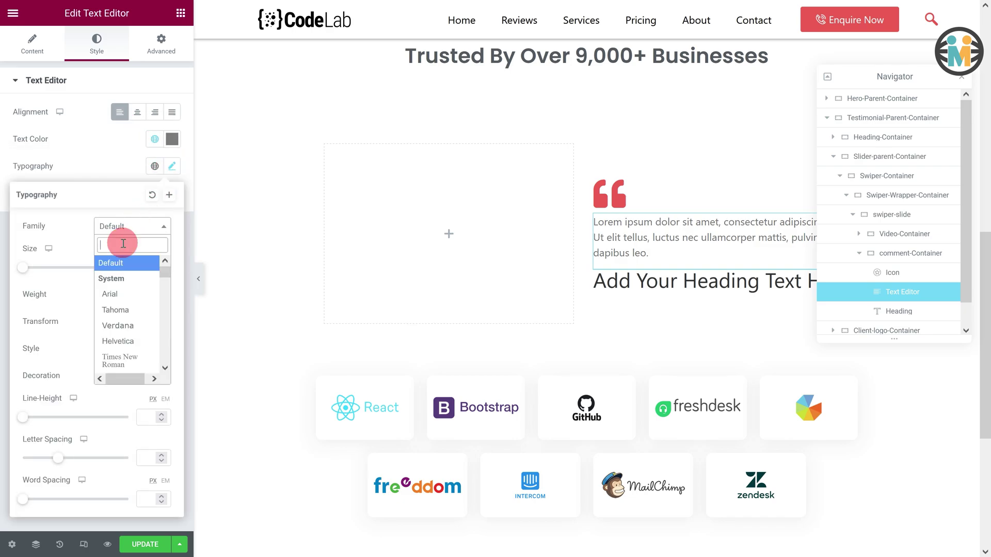
text(poppins)
click(123, 279)
click(146, 267)
text(1)
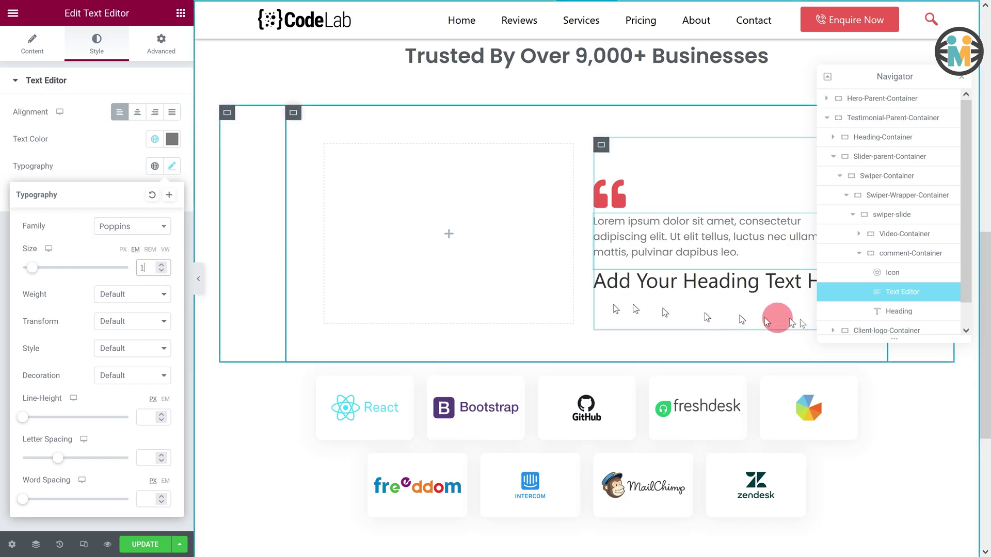
click(898, 311)
click(646, 282)
drag(129, 137, 5, 125)
text(John Doe -)
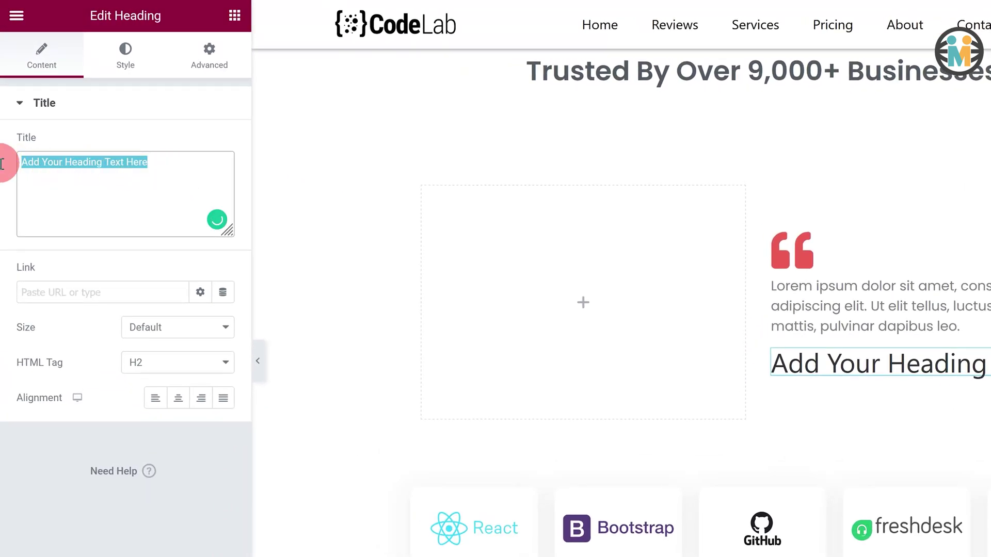
text( General Manager )
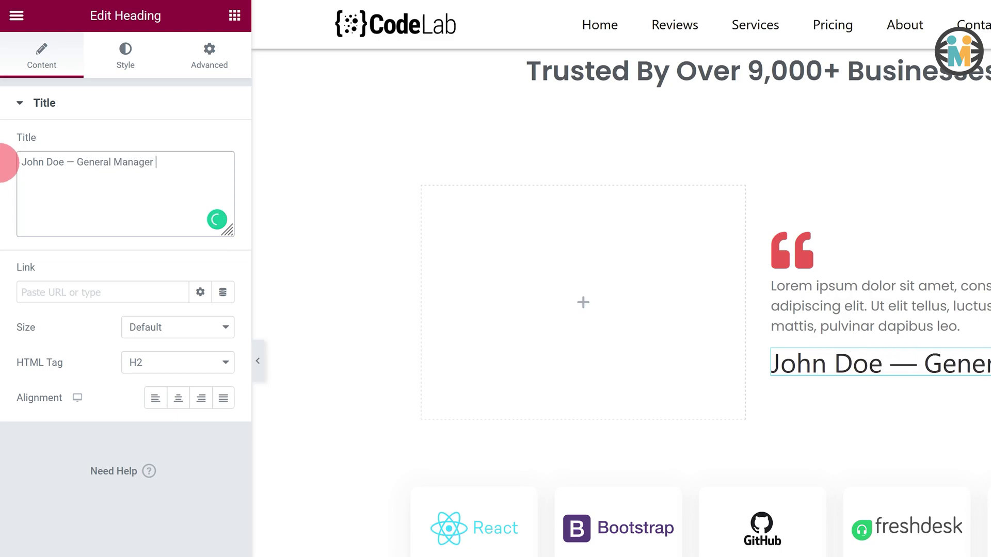
text(<span style="color:red;">@BeSmart)
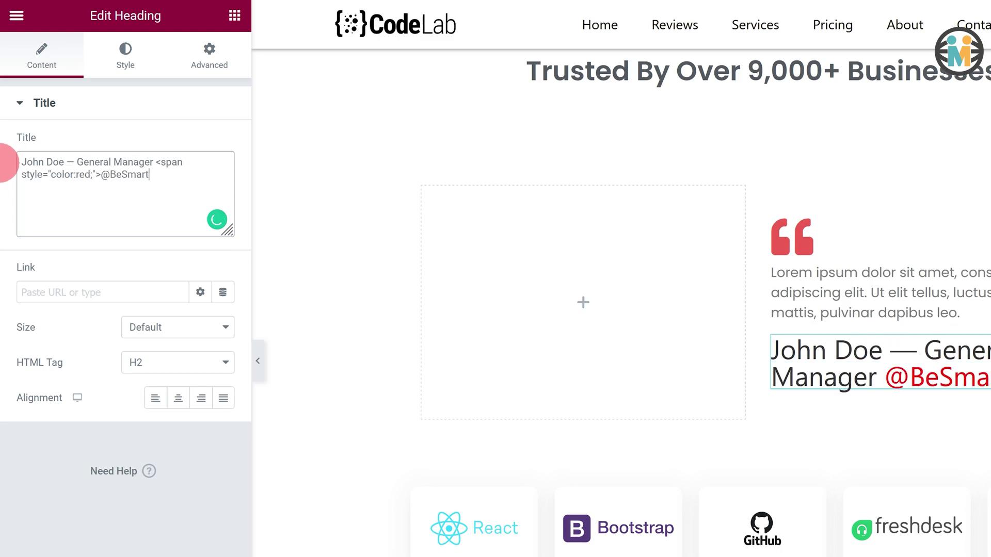
click(155, 398)
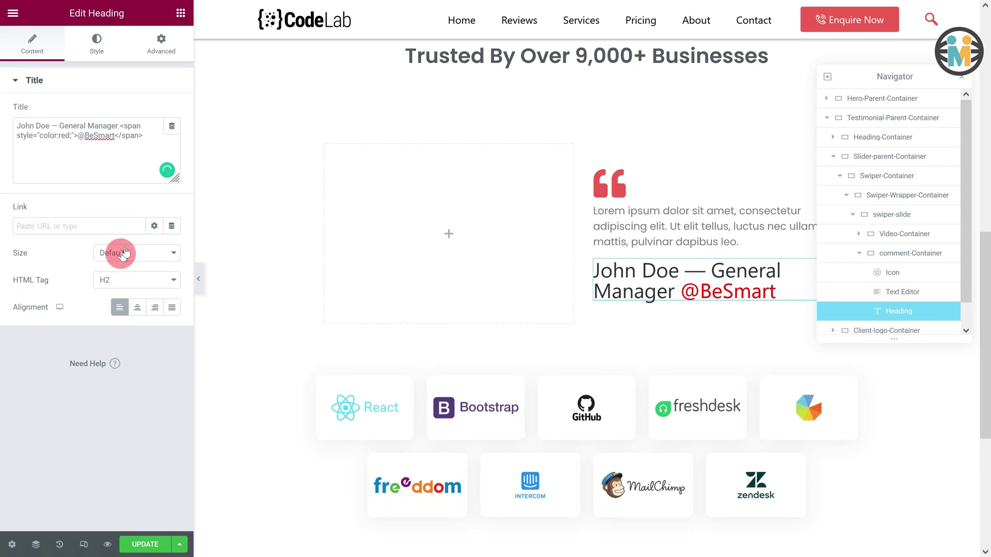
Give the heading the Secondary global colour and the Poppins font
click(97, 46)
click(154, 112)
click(88, 194)
click(172, 138)
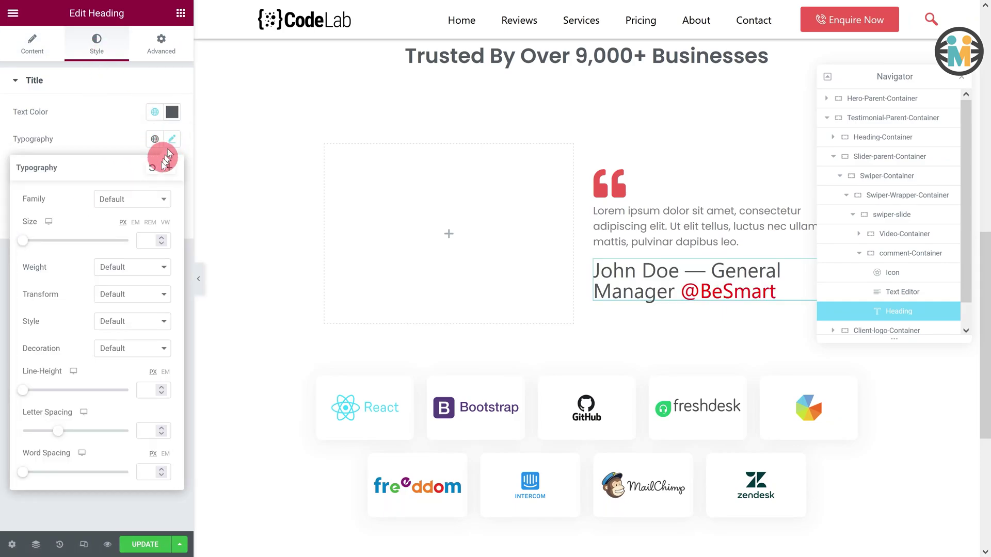
click(133, 200)
click(126, 211)
text(poppins)
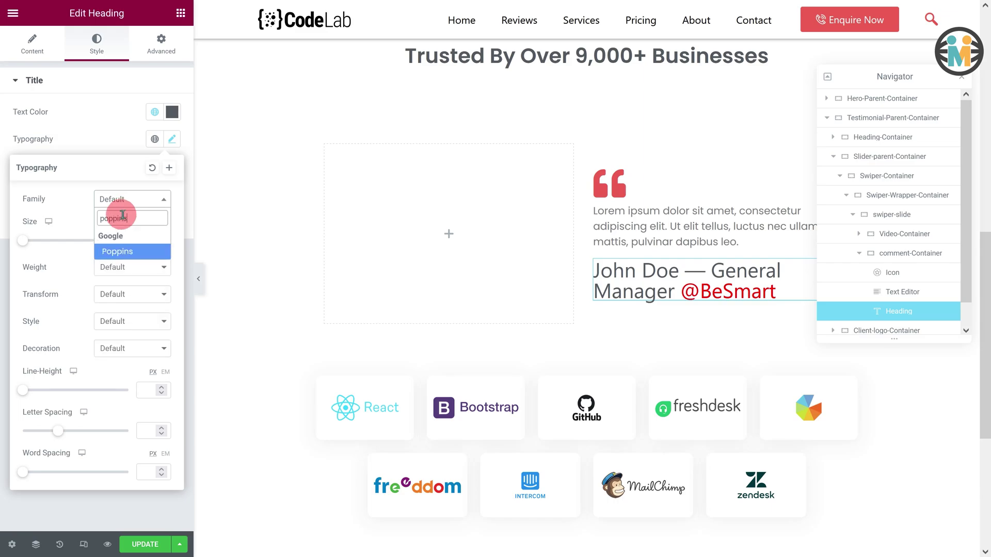
click(116, 252)
Set the heading font size to 1.3 em with weight 600
click(145, 239)
text(1.3)
click(129, 265)
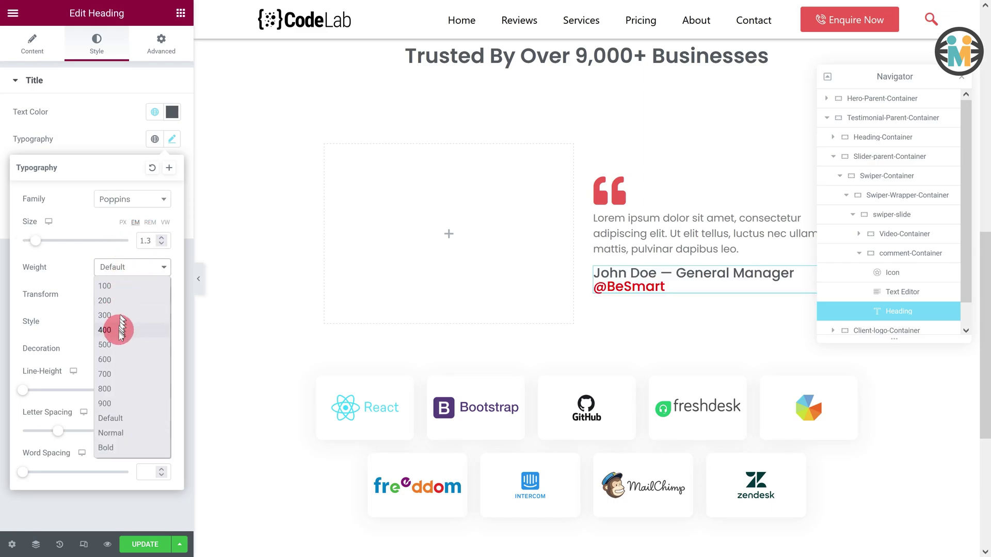
click(115, 358)
click(113, 138)
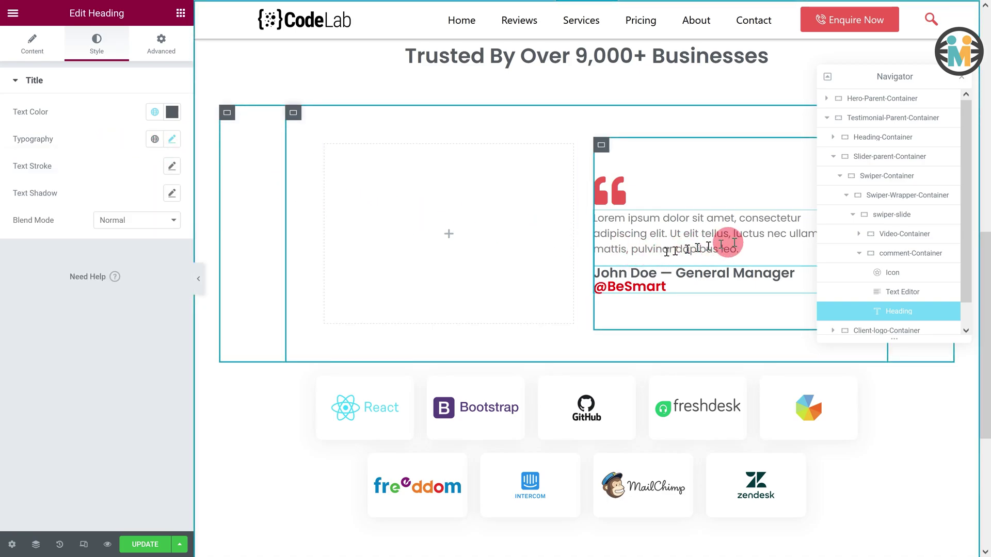
click(891, 234)
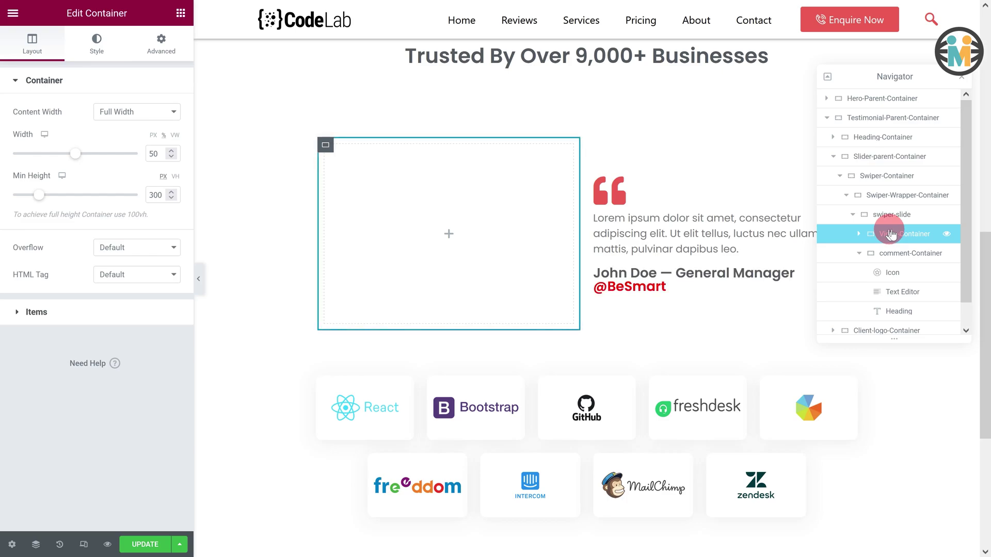
Give the Video-Container a classic background using the photo of the smiling man in glasses
click(98, 54)
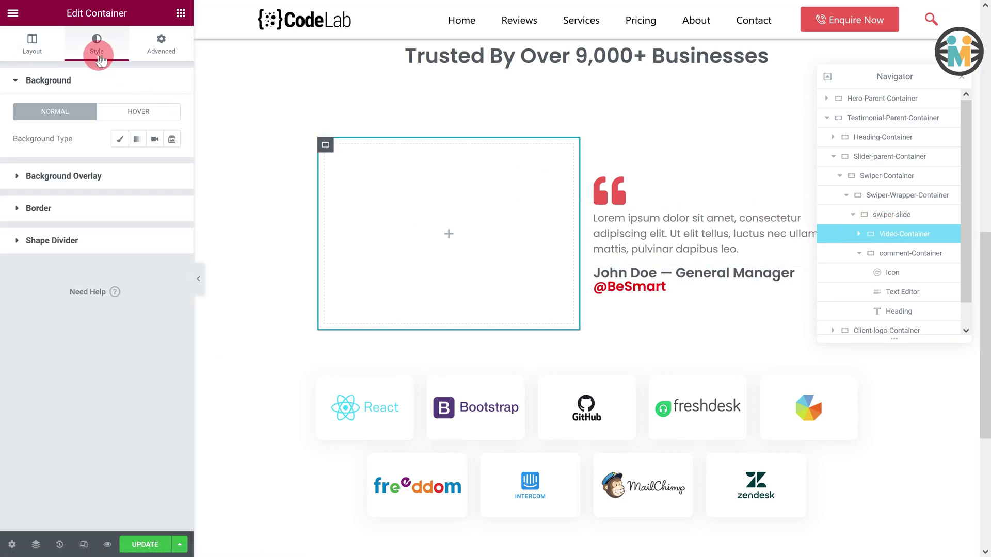
click(119, 139)
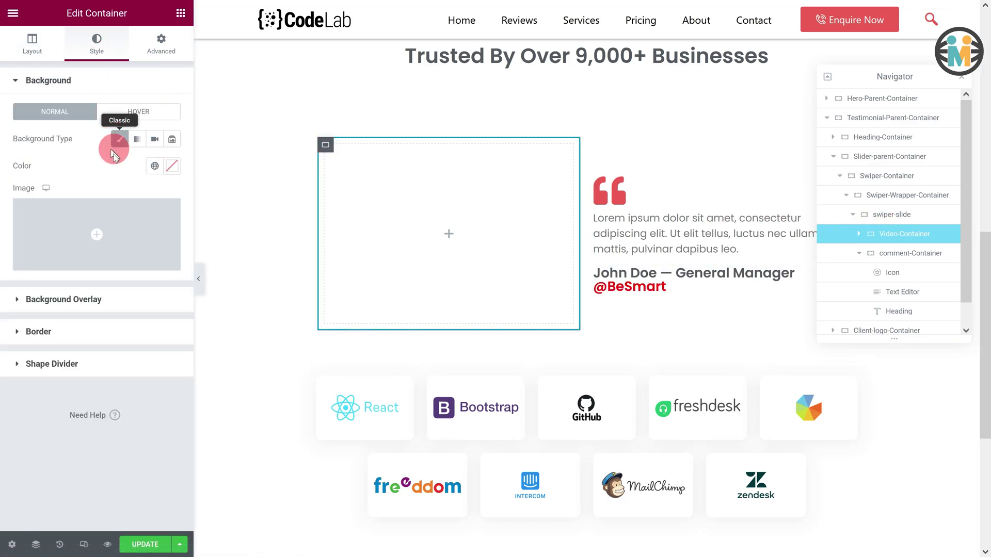
click(96, 230)
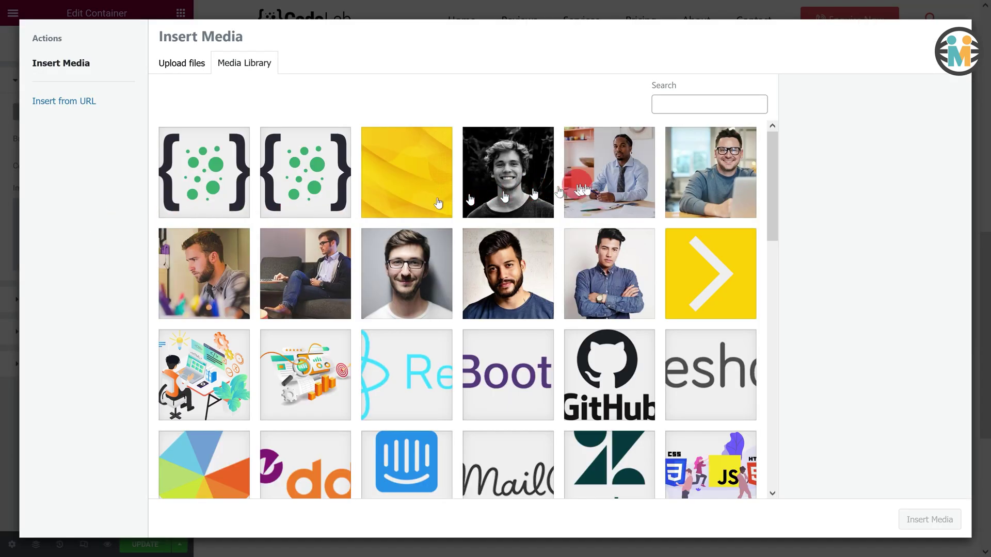
click(671, 178)
click(949, 520)
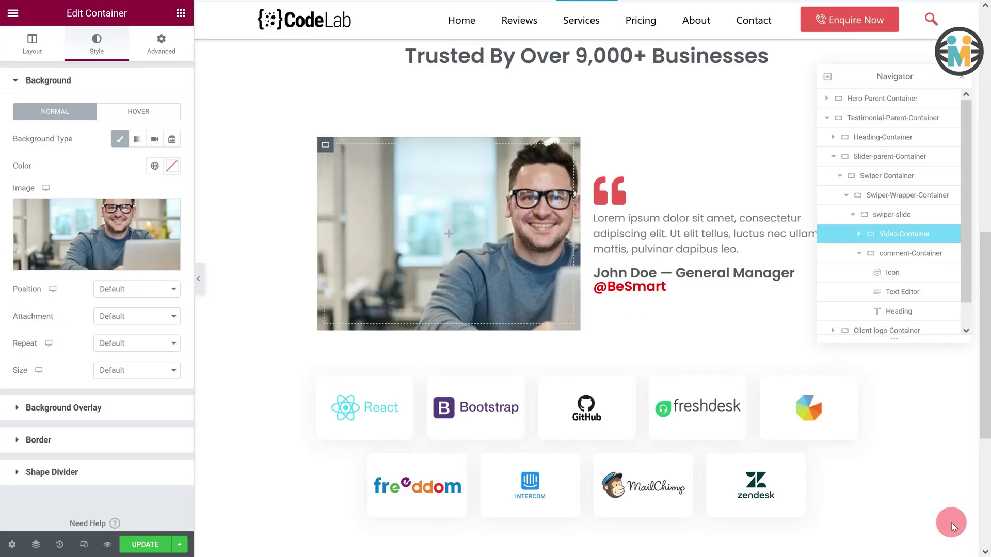
Set the background image to no-repeat and cover size
click(133, 350)
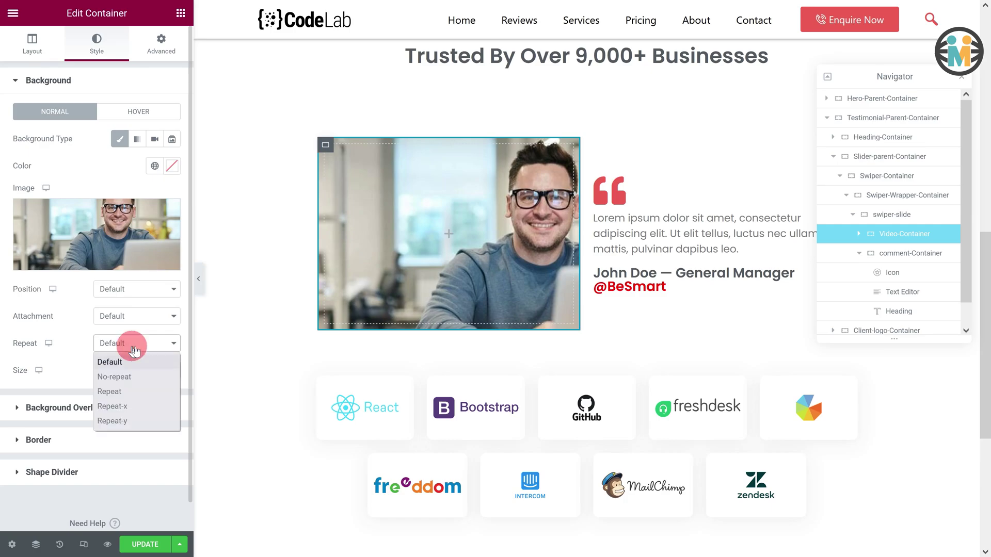
click(124, 377)
click(127, 371)
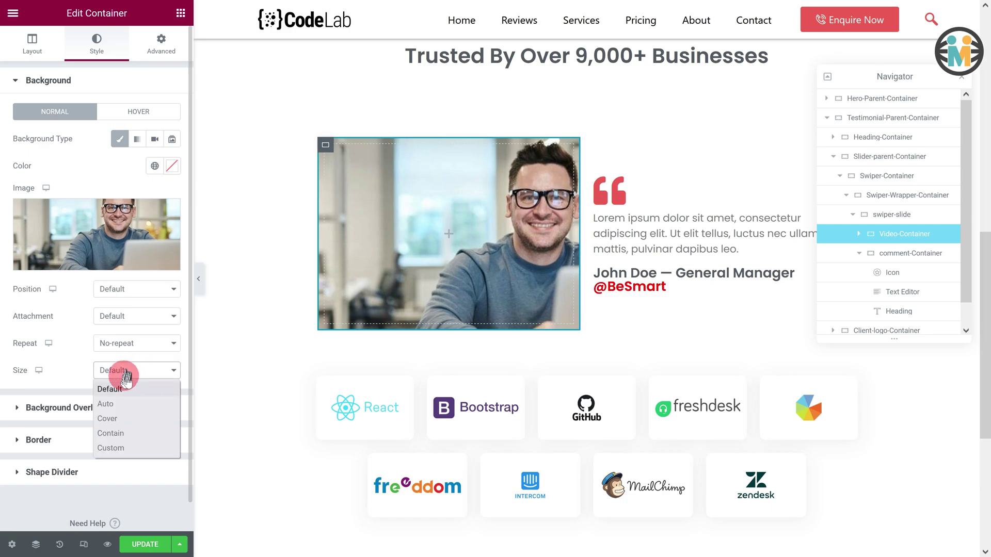
click(121, 411)
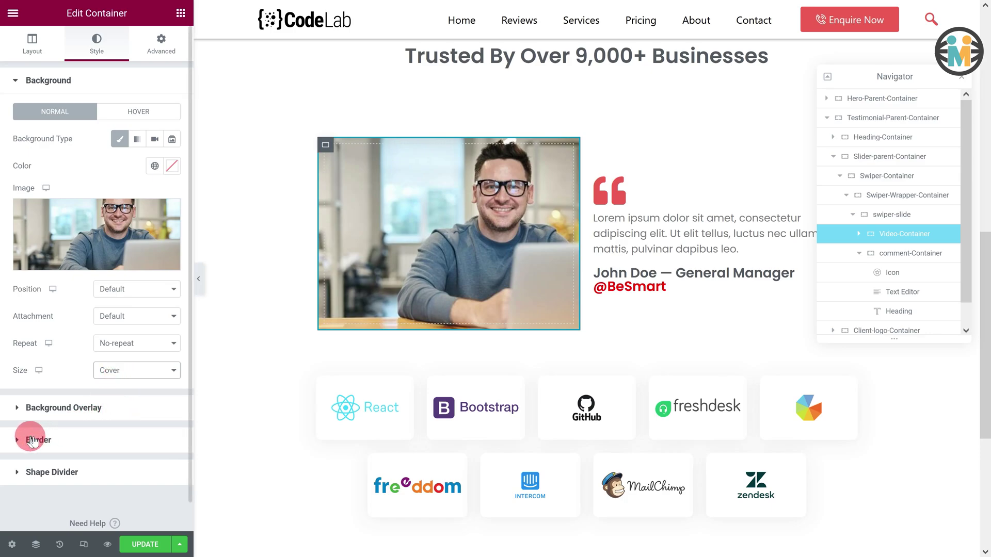
click(31, 437)
click(61, 245)
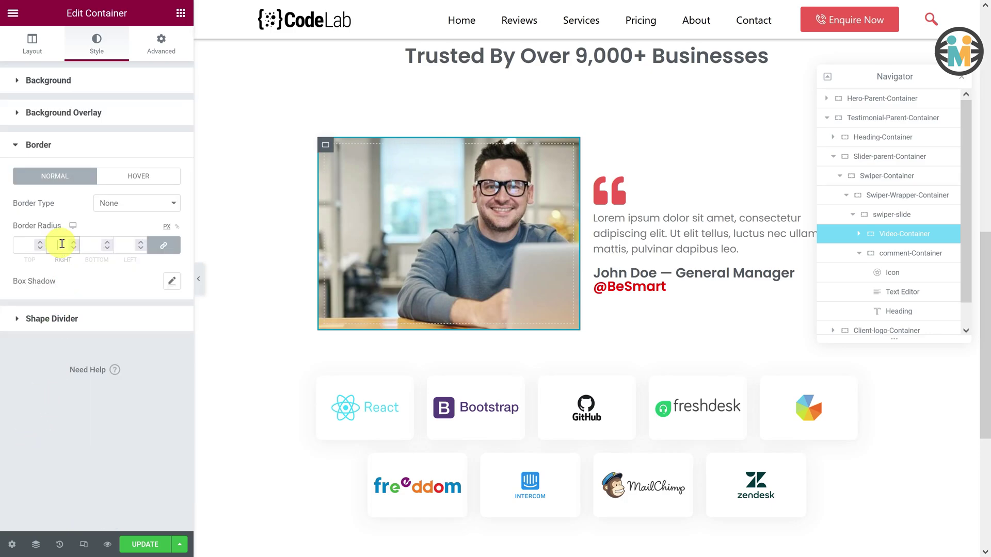
Set border radius 10 and box shadow rgba(33,33,33,0.5), vertical 4, blur 24, spread 5
text(10)
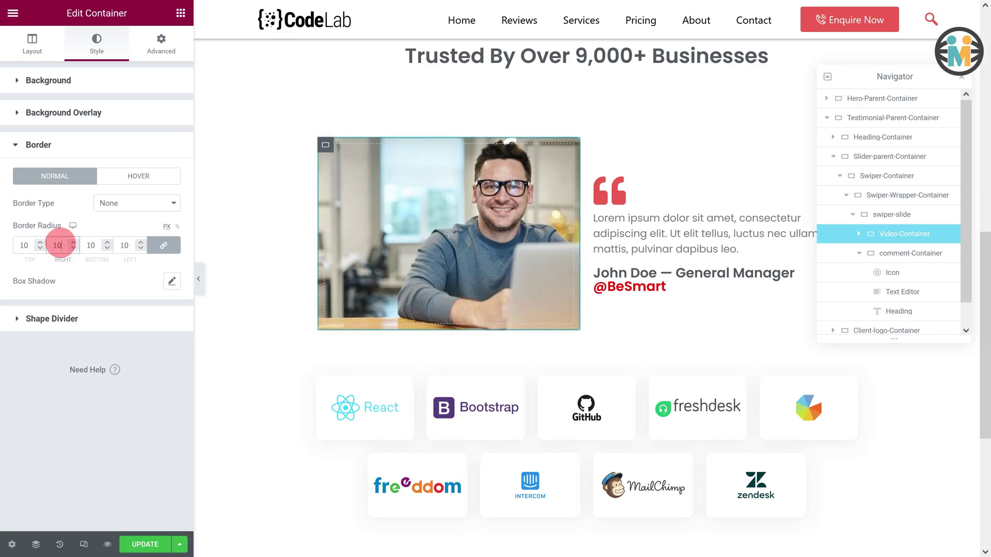
click(173, 281)
click(166, 314)
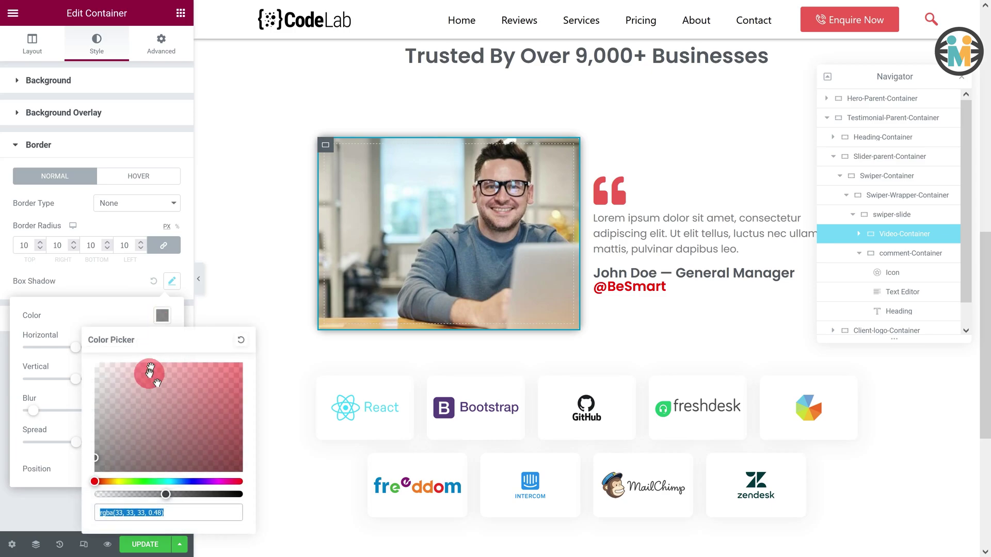
text(rgba(33, 33, 33, )
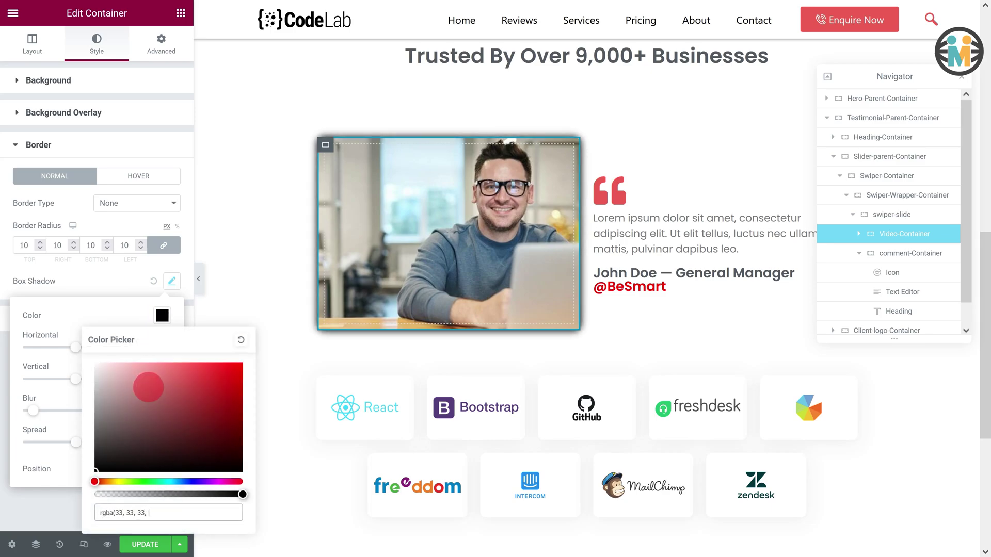
text(0.5))
click(106, 325)
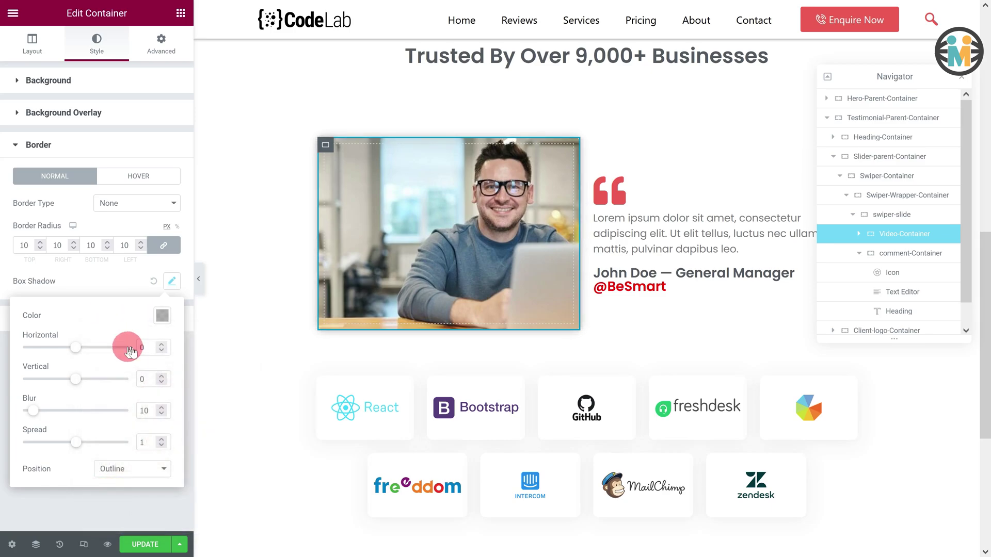
text(4)
click(149, 409)
text(24)
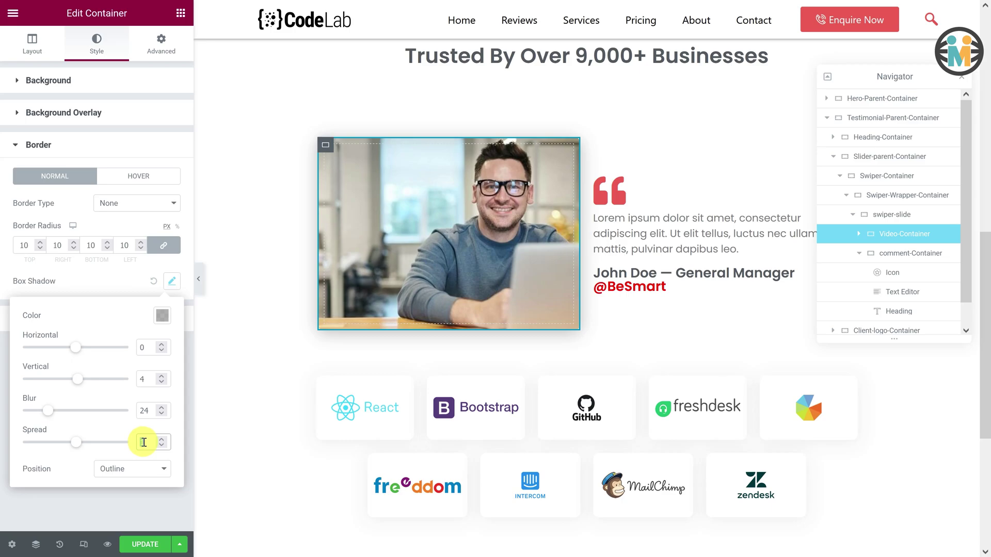
click(133, 340)
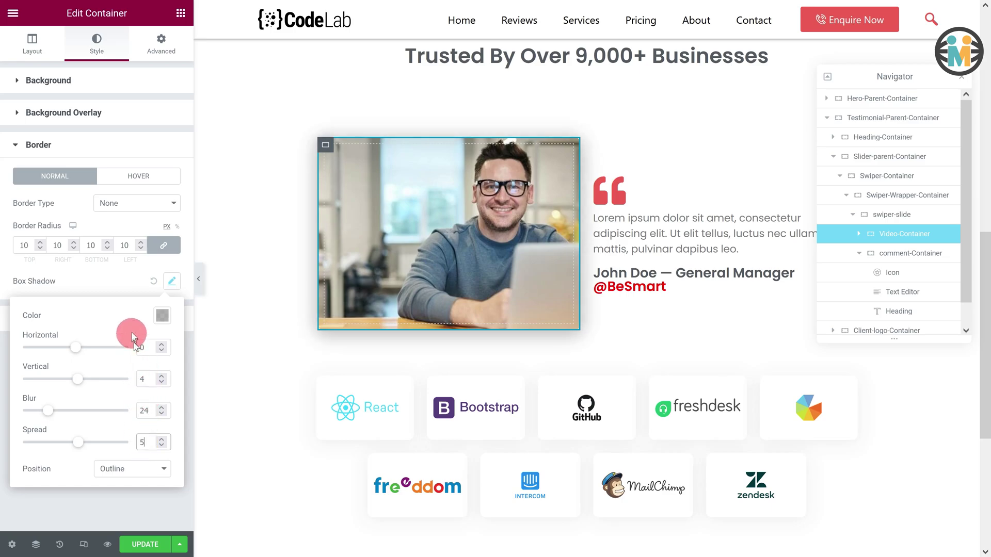
click(117, 287)
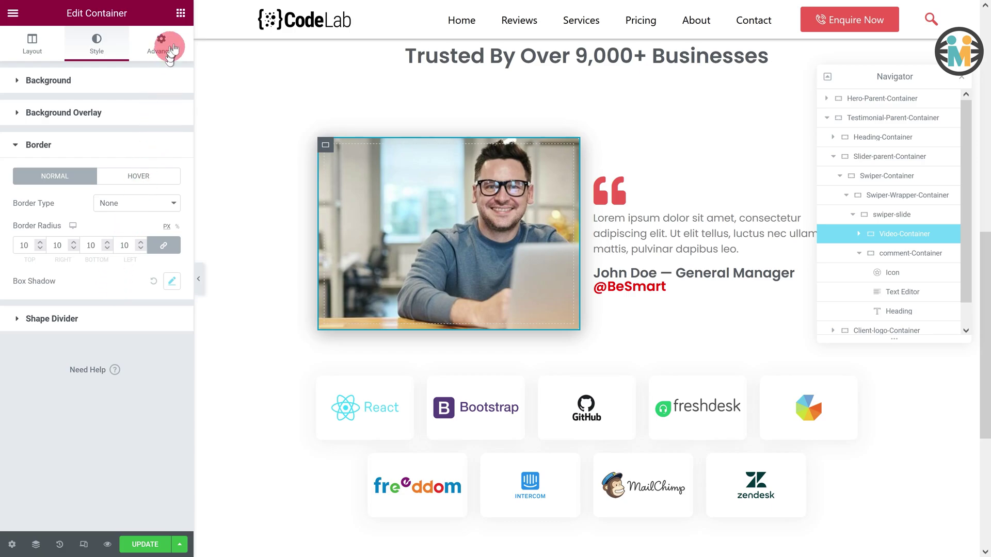
Drag a Video widget into the Video-Container
click(180, 13)
text(video)
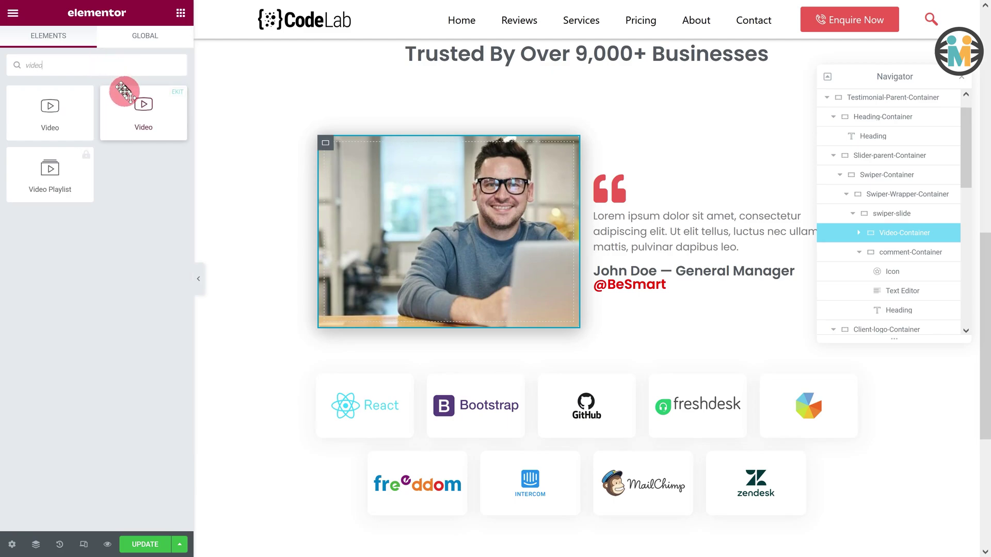
drag(124, 91, 373, 200)
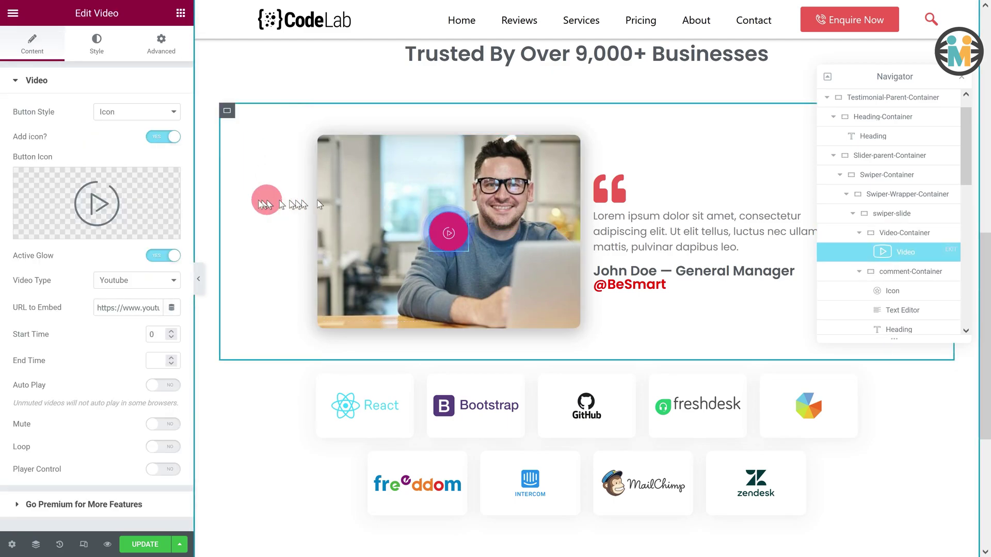
Use the round play icon from the icon library for the video button
click(87, 191)
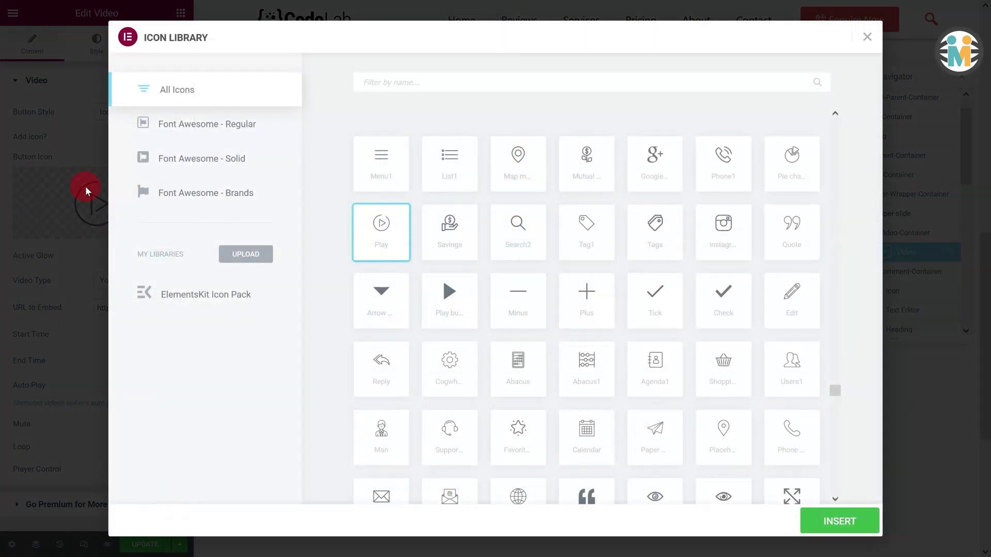
text(play)
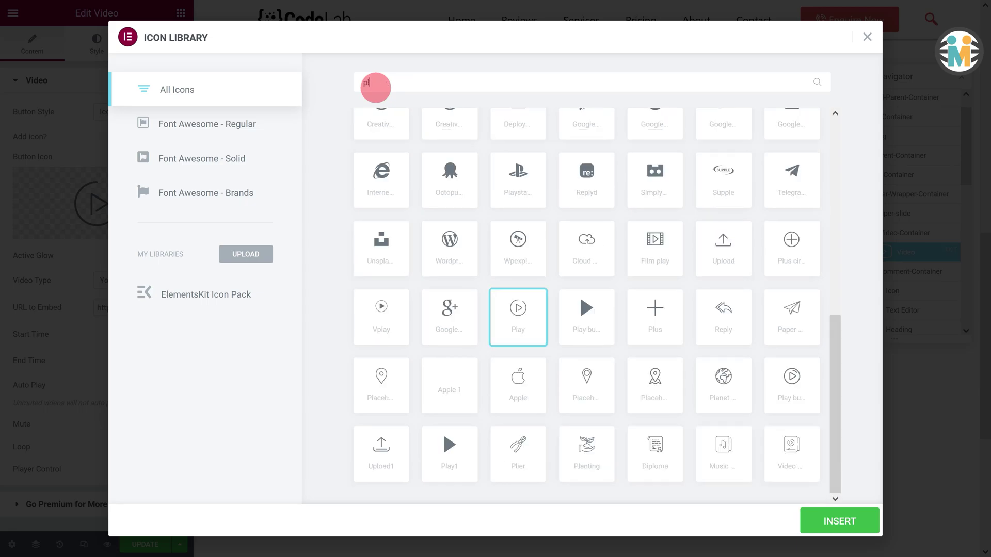
click(522, 233)
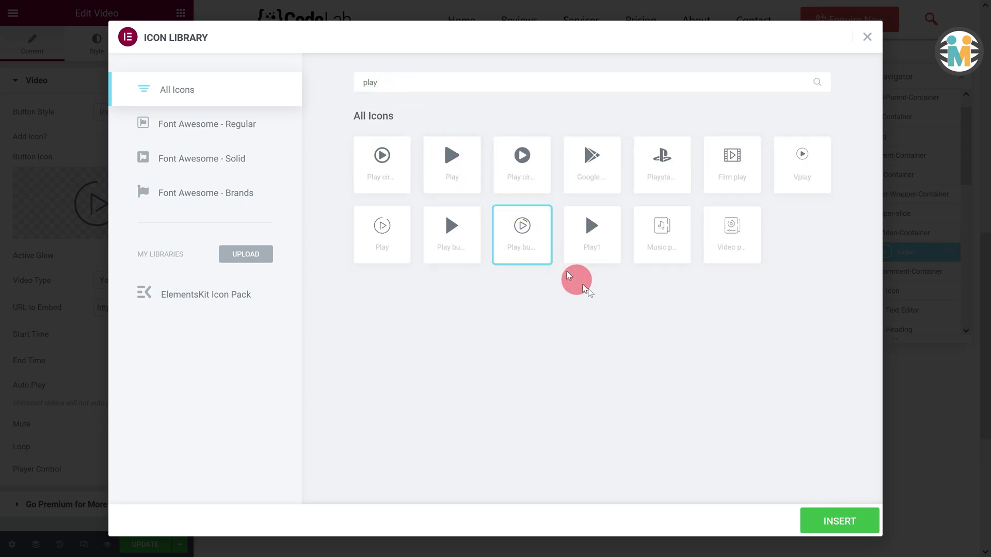
click(829, 522)
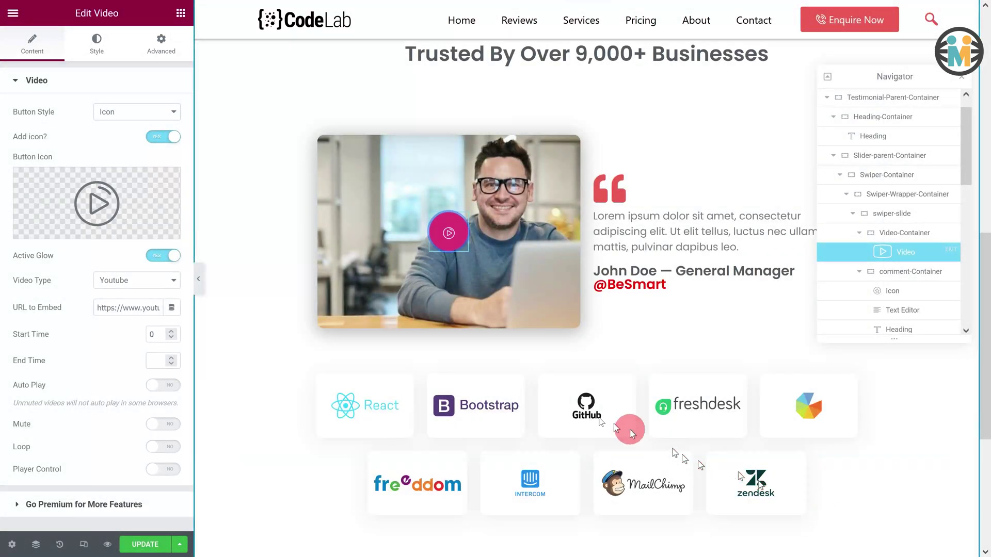
Select the video's YouTube embed link and open its dynamic options
click(100, 307)
drag(97, 307, 165, 307)
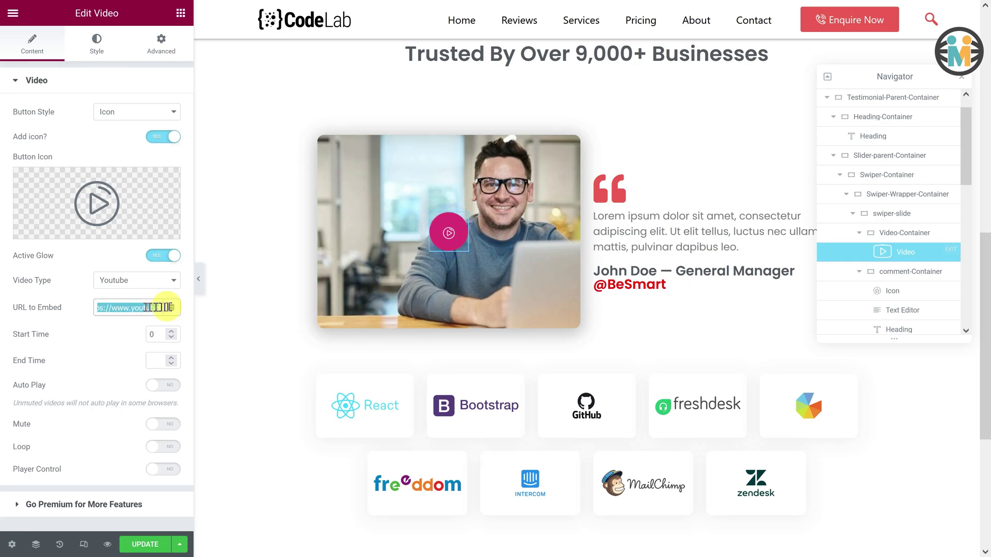
click(172, 309)
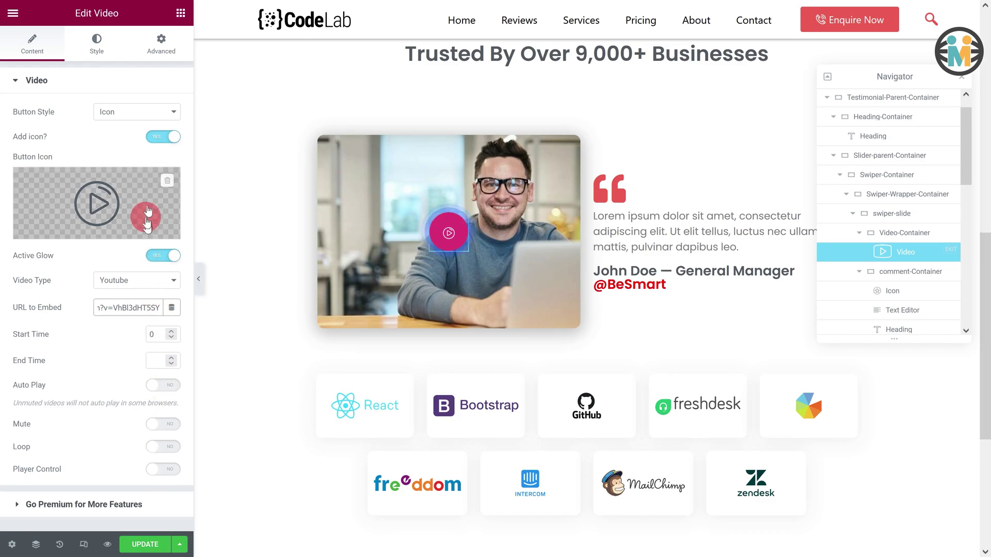
click(100, 49)
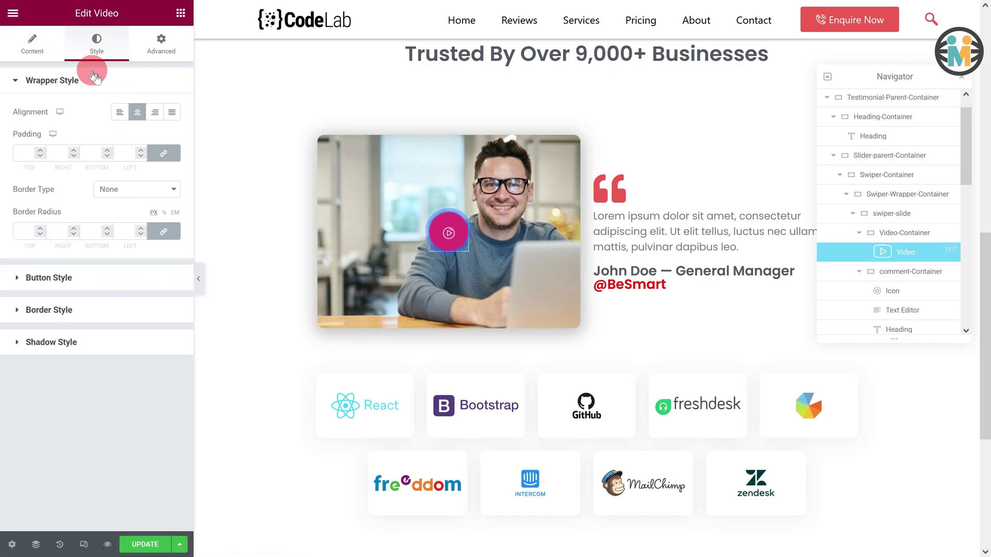
Give the play button a classic red #F71414 background
click(105, 285)
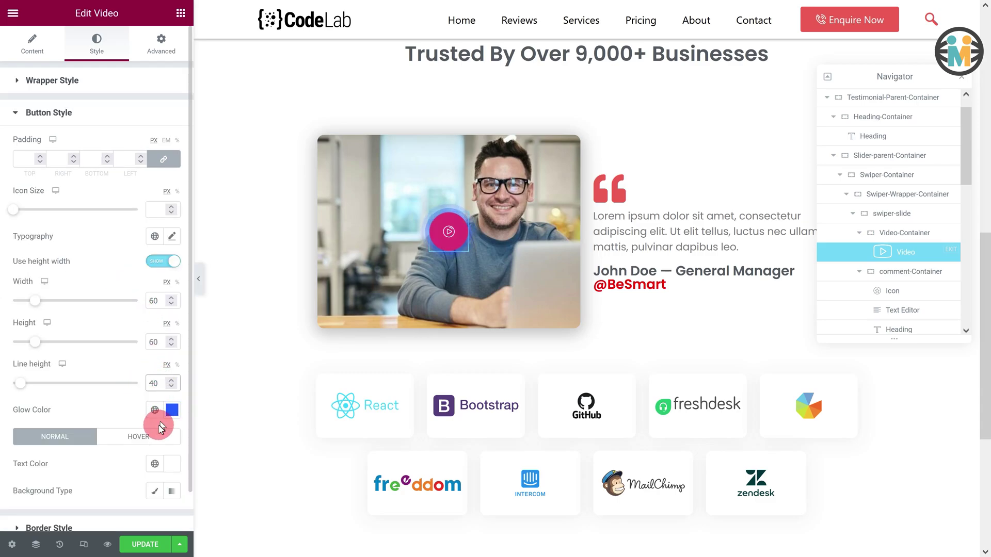
scroll(155, 443, down, 1)
click(157, 449)
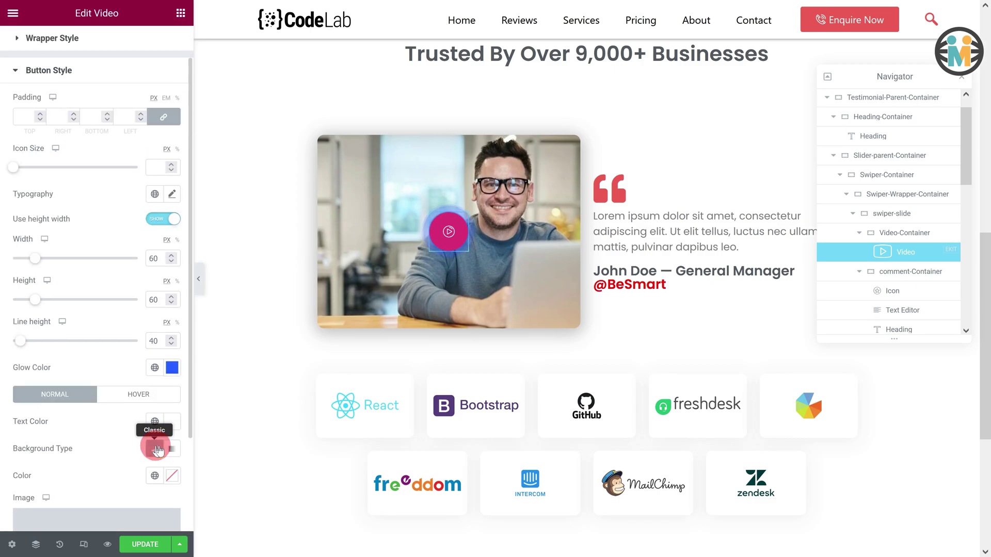
click(172, 476)
click(160, 296)
click(67, 487)
Set the play button's hover background to blue #000AFF
click(137, 398)
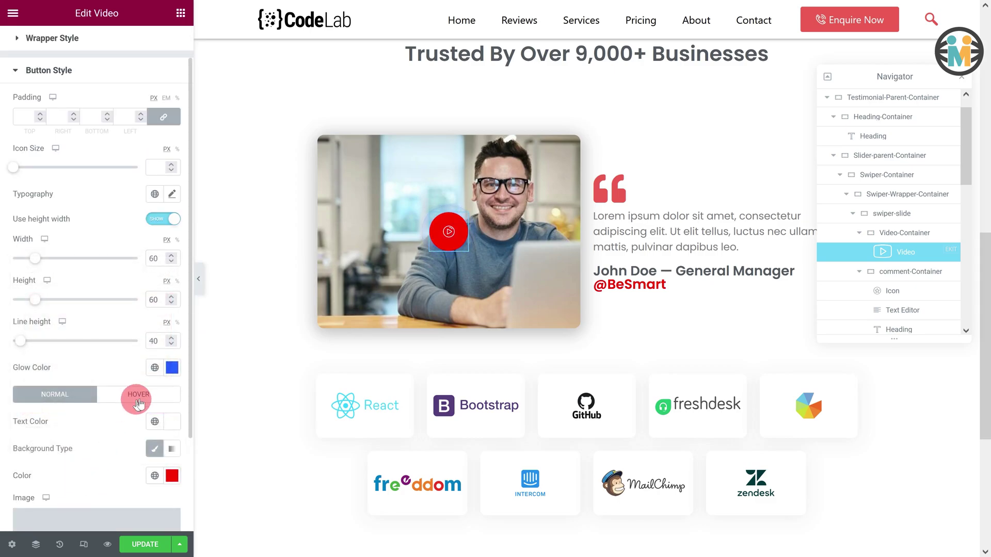
click(158, 451)
click(172, 475)
click(119, 445)
text(#000AFF)
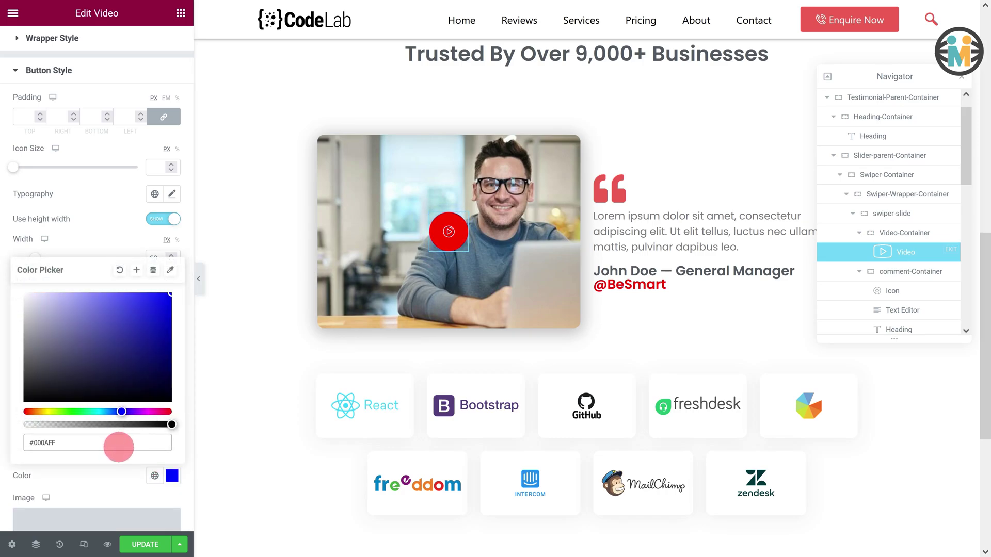
click(92, 488)
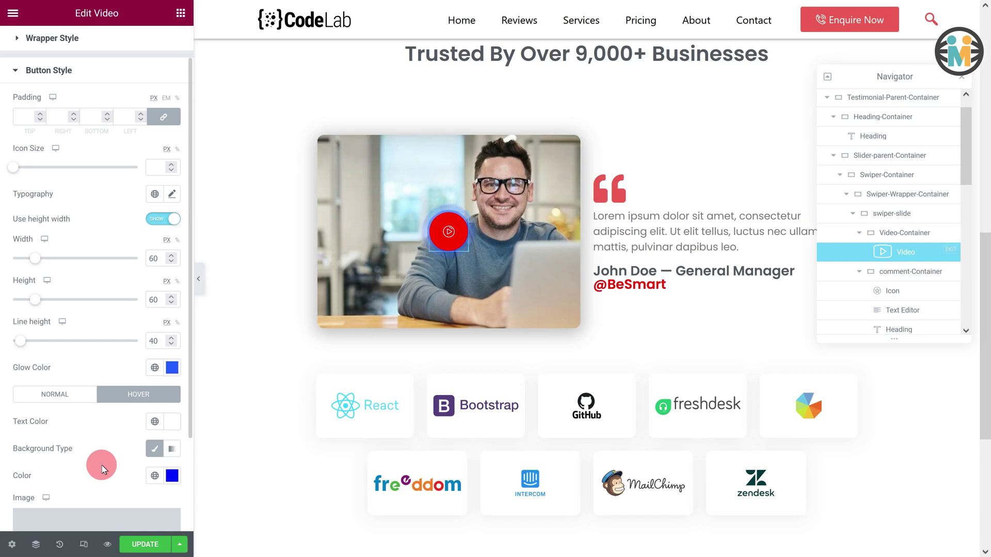
click(85, 545)
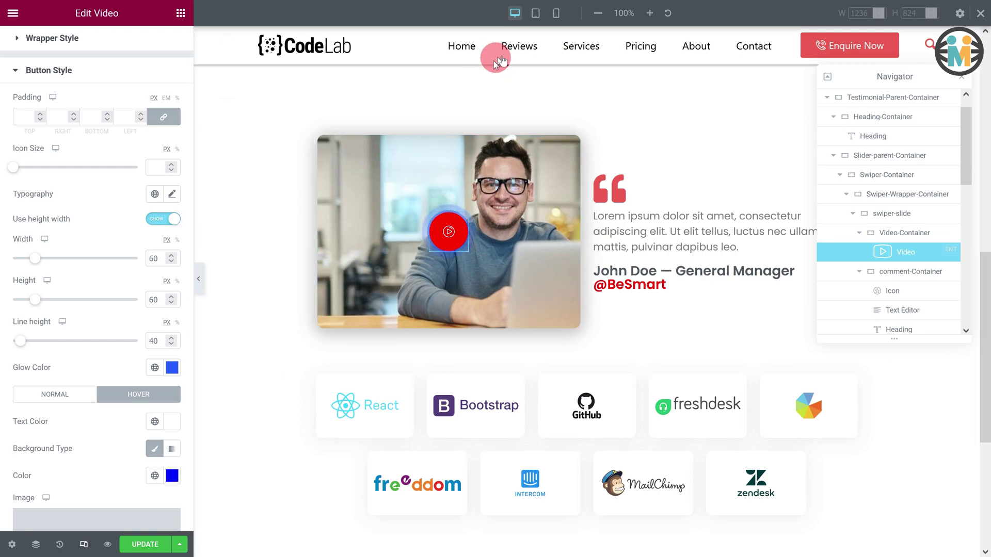
Switch to tablet view and shrink the section heading to 1.8 em
click(540, 13)
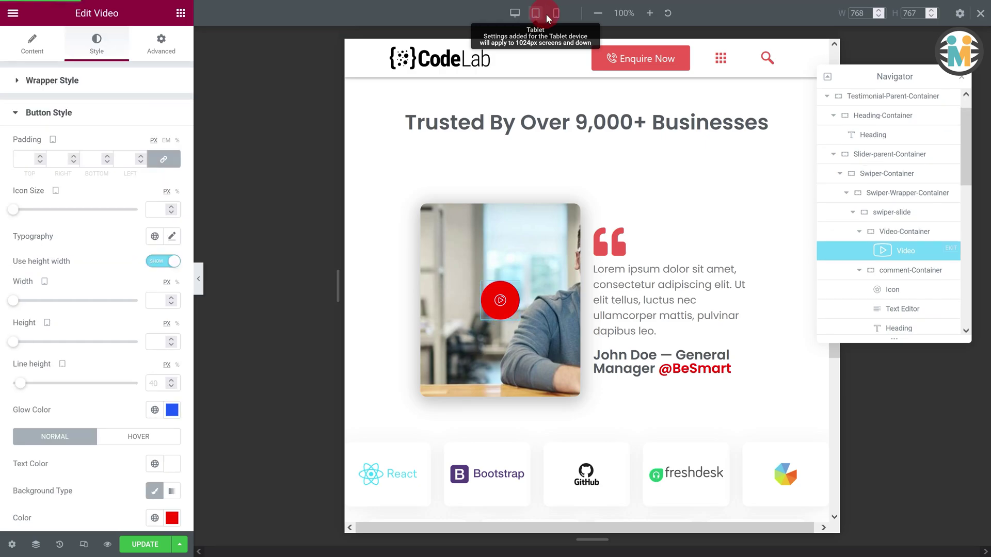
click(862, 133)
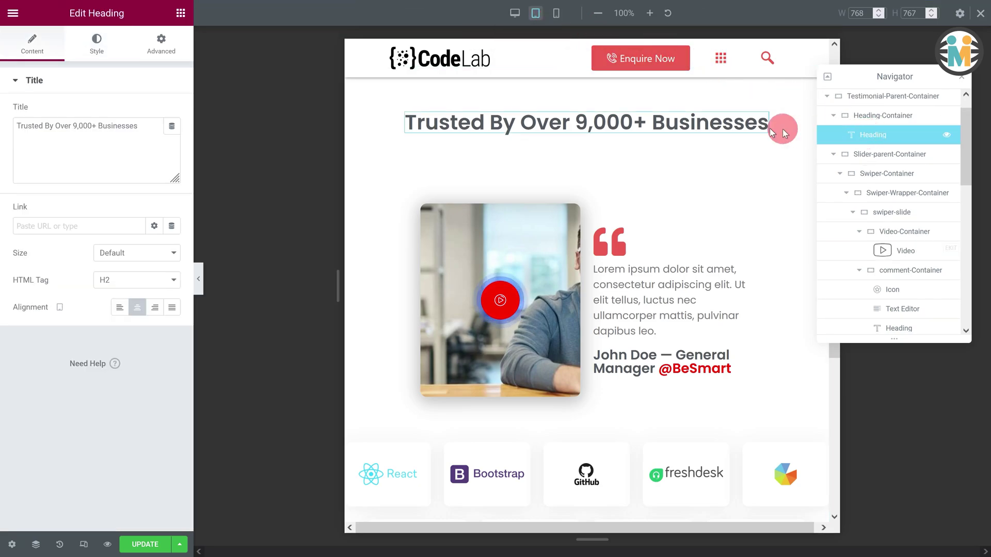
click(96, 43)
click(169, 139)
click(150, 240)
text(1.8)
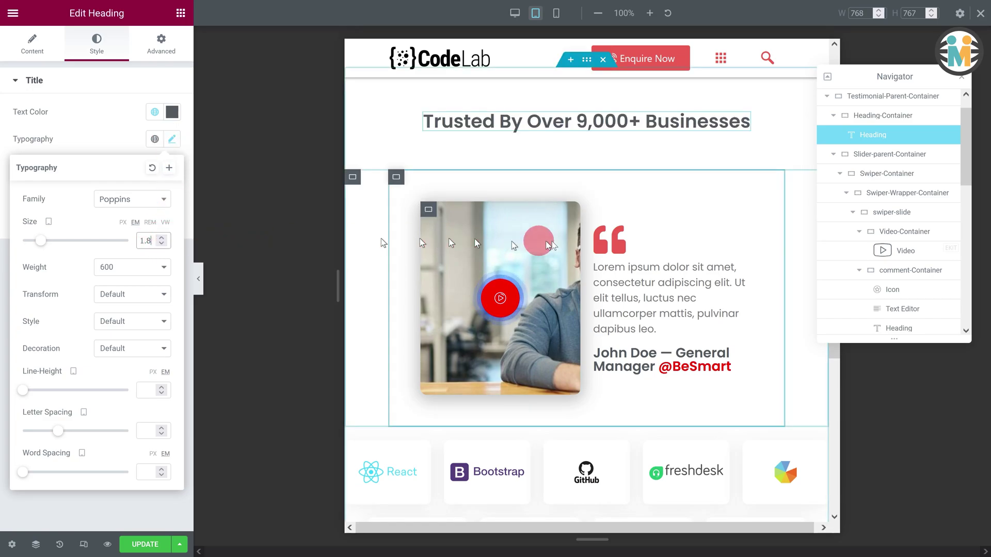
Make the play button 50×50 px with 31 px line height on tablet
click(885, 230)
click(157, 194)
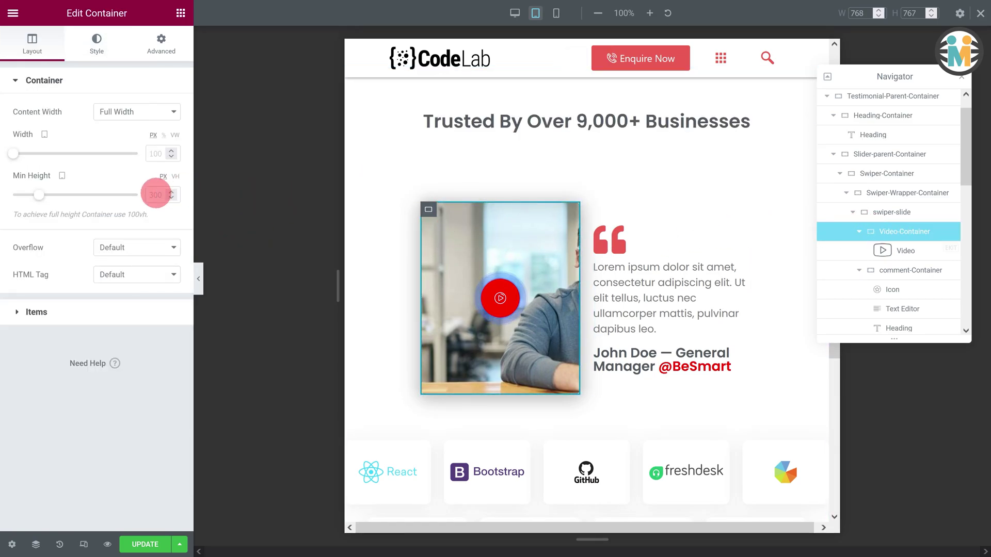
click(904, 256)
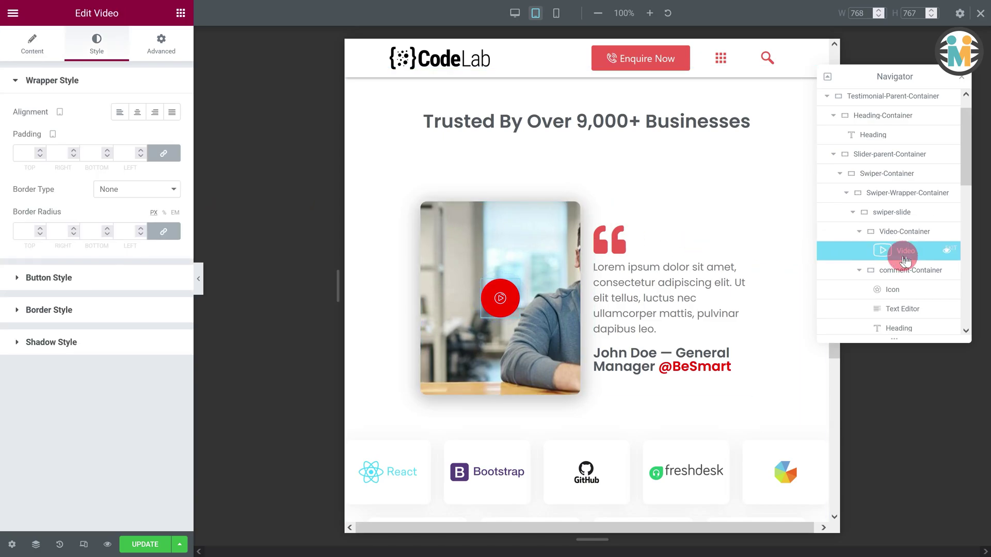
click(73, 273)
click(146, 296)
text(50)
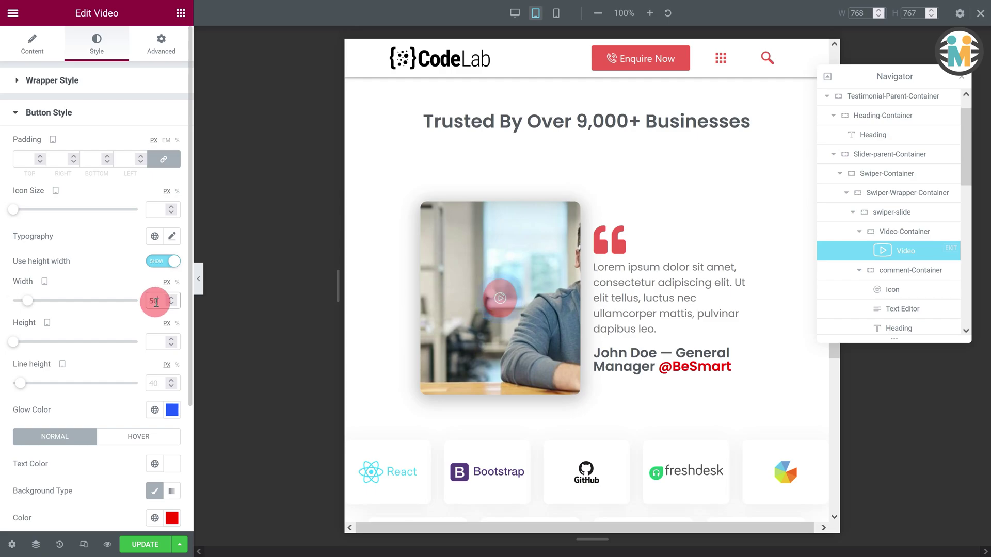
click(154, 342)
text(50)
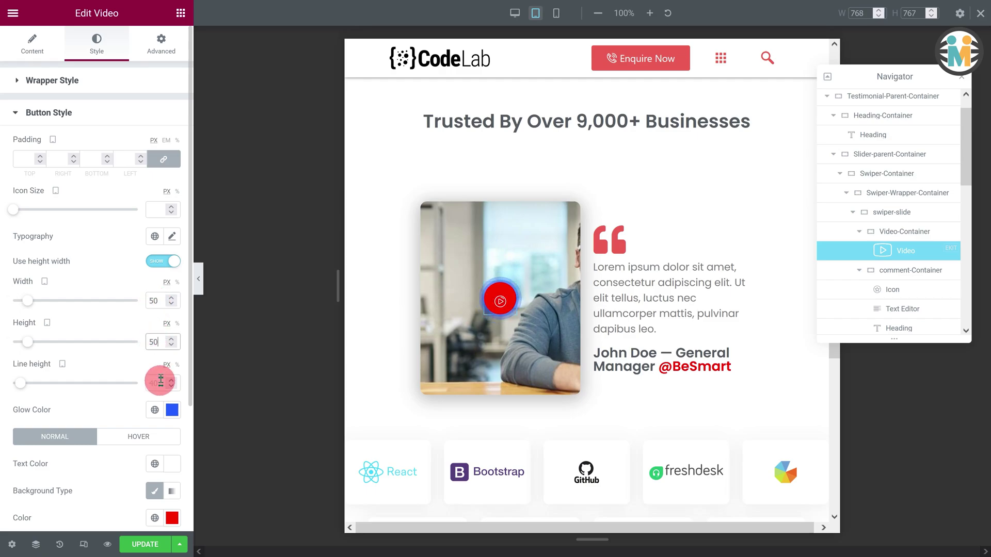
text(31)
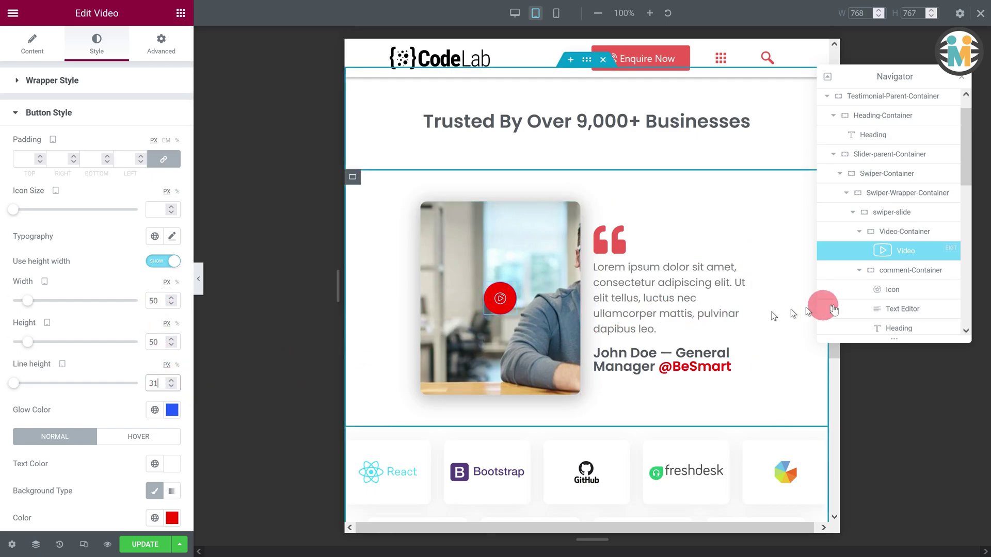
click(895, 290)
Set the quote icon size to 30 for tablet
click(103, 58)
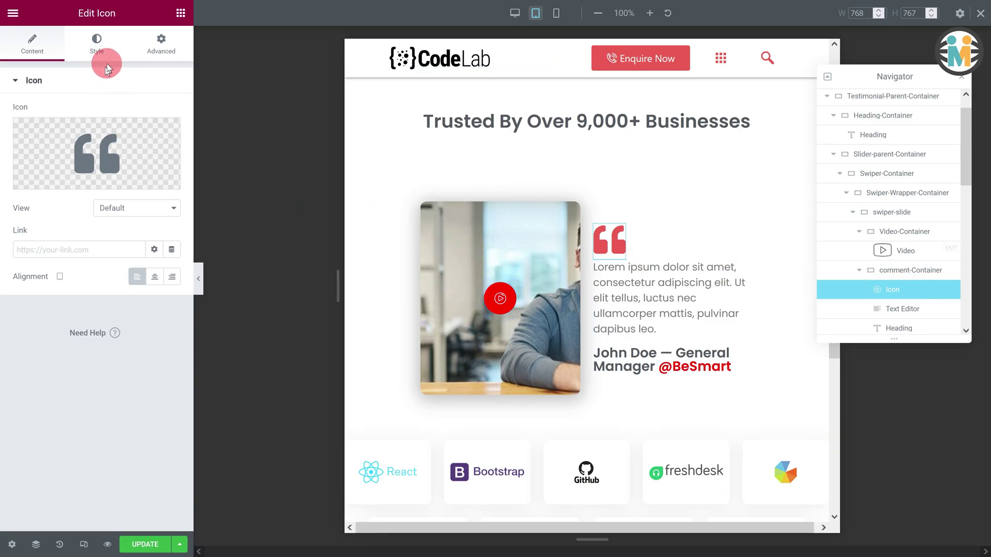
click(156, 188)
text(30)
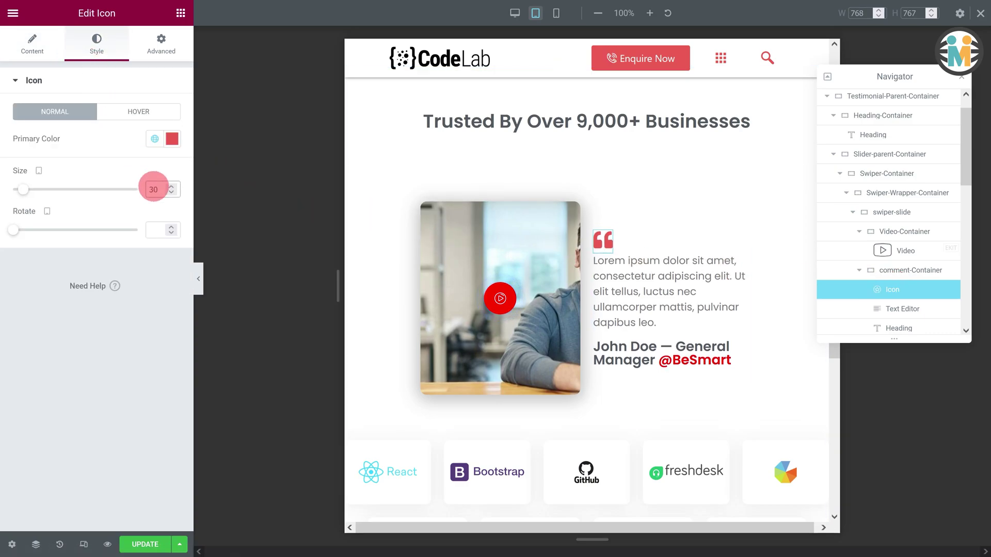
Shrink the testimonial text to 0.9 em for tablet
click(900, 309)
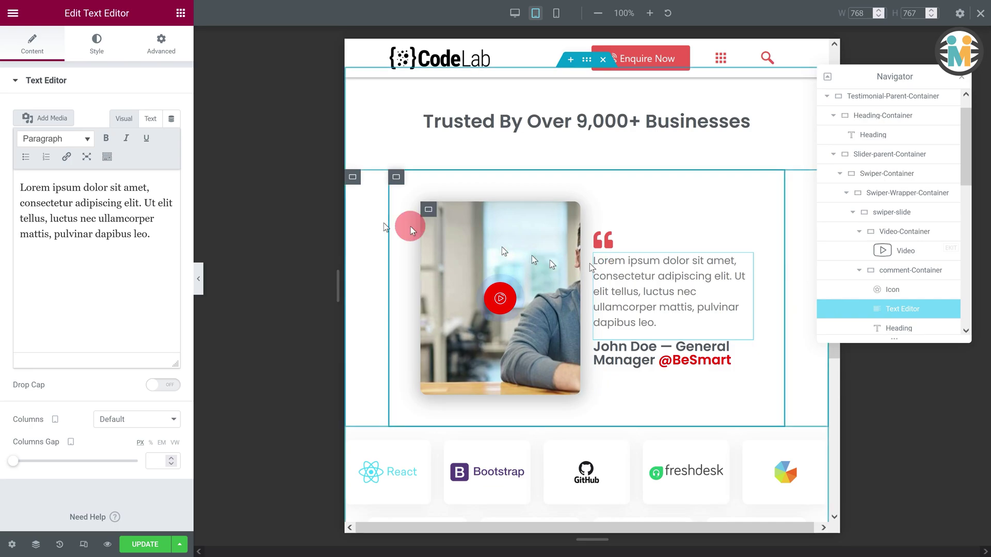
click(96, 44)
click(151, 146)
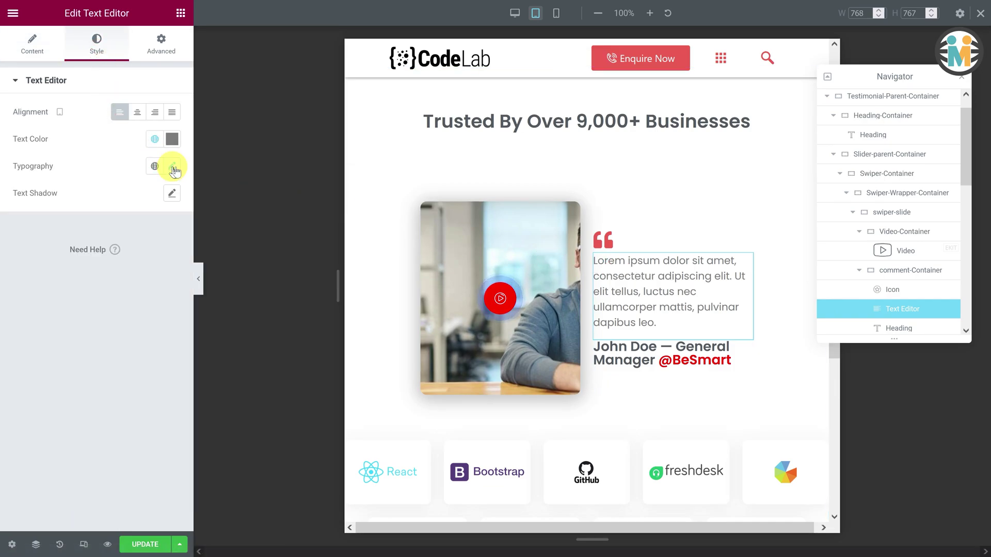
click(172, 166)
click(146, 268)
text(0.9)
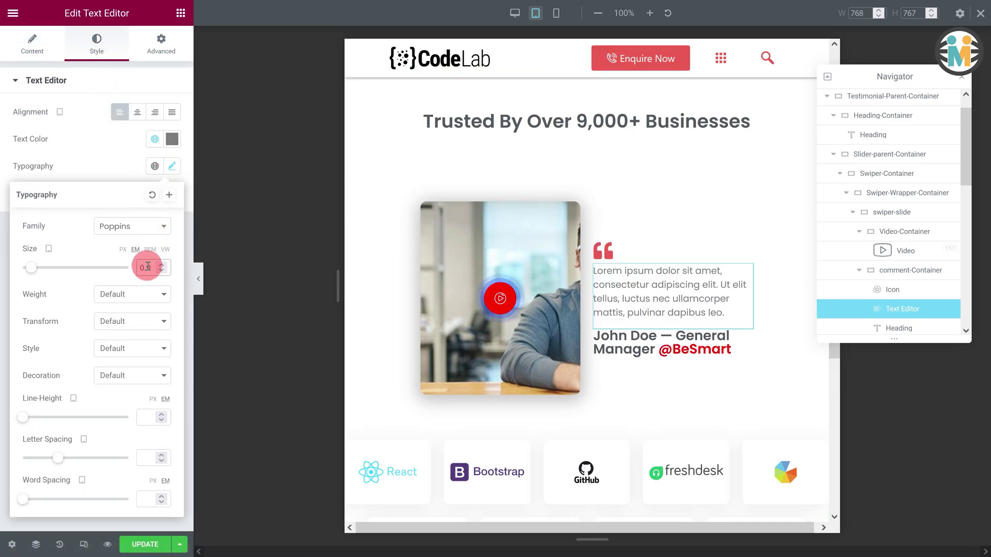
Open the name heading's typography to change its font size
click(890, 330)
click(94, 51)
click(171, 139)
click(145, 240)
Set the name heading to 1 em and the comment container's minimum height to 160 px
text(1)
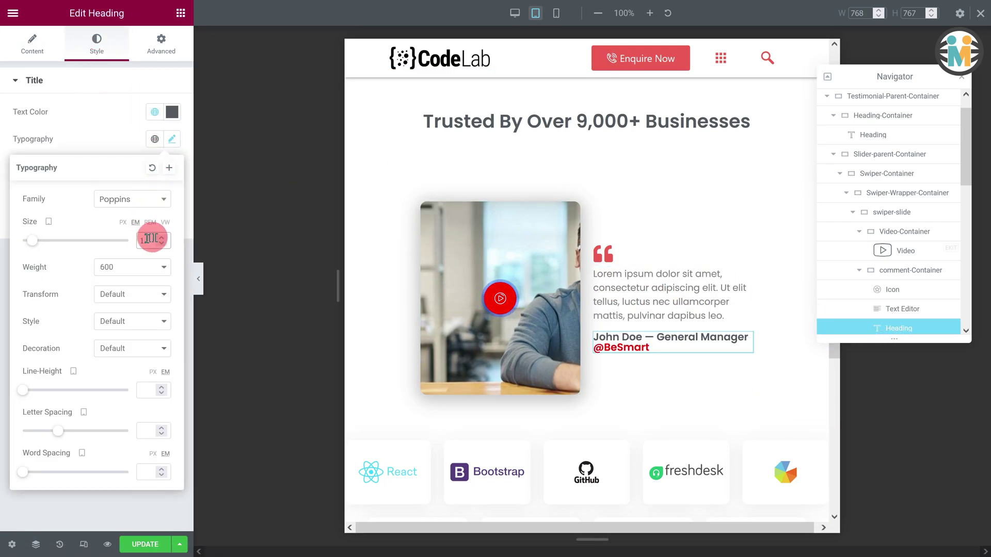
click(888, 270)
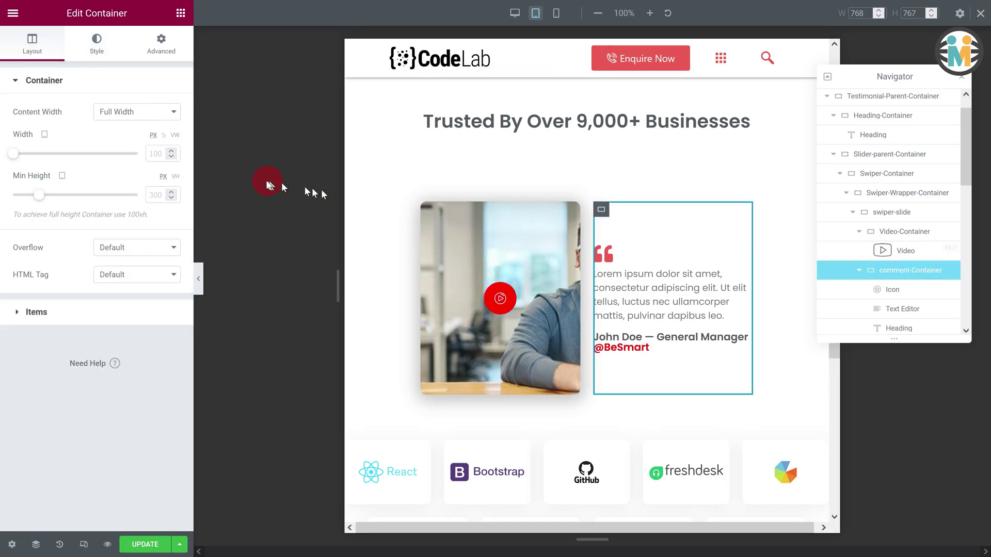
click(157, 195)
text(160)
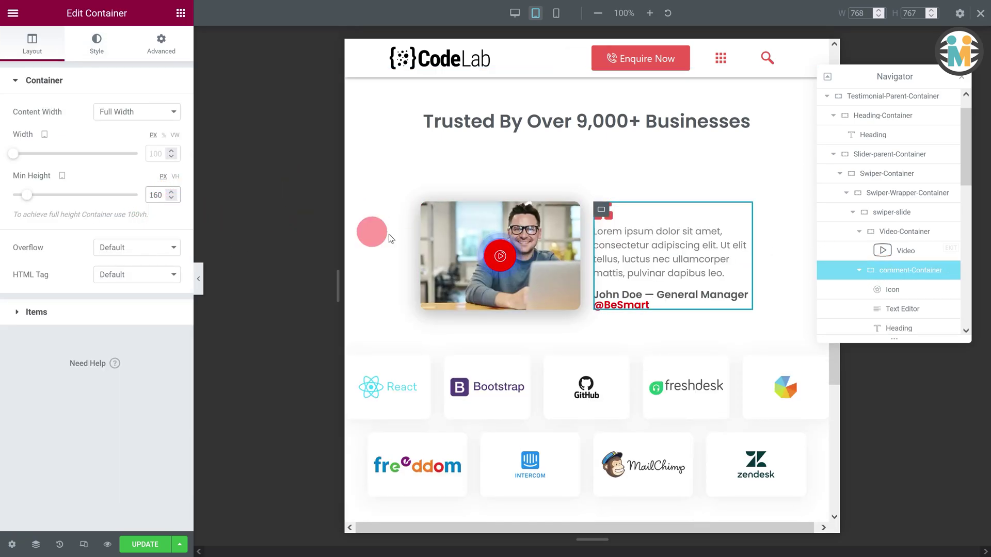
scroll(923, 298, down, 1)
scroll(923, 298, down, 2)
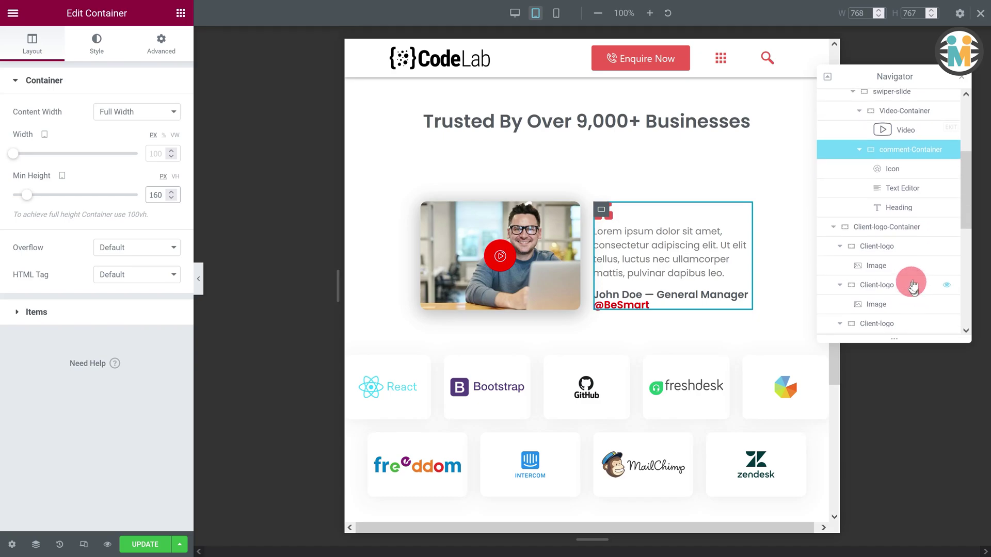
Make the two client-logo containers 640 and 500 px wide, each 70 px minimum height
click(890, 230)
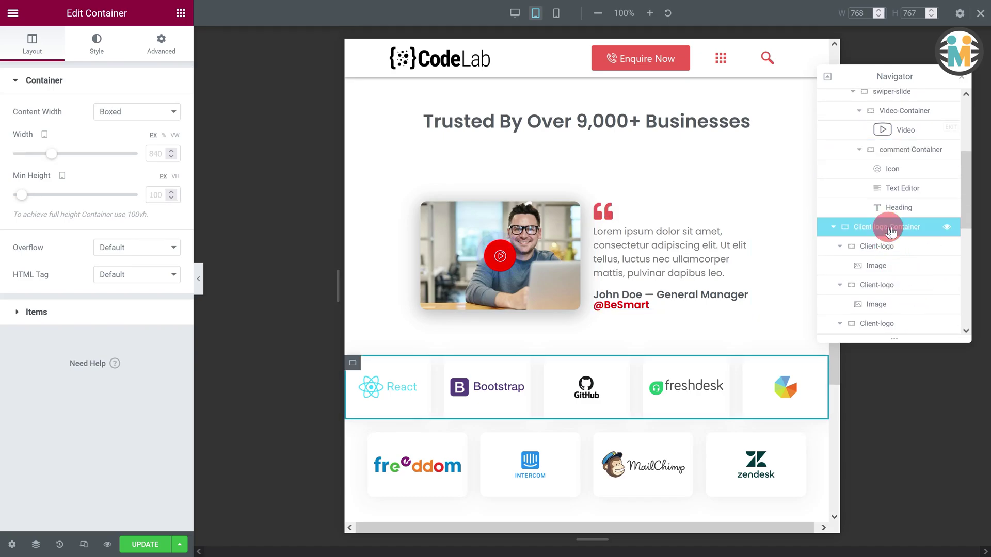
click(831, 227)
click(159, 157)
text(640)
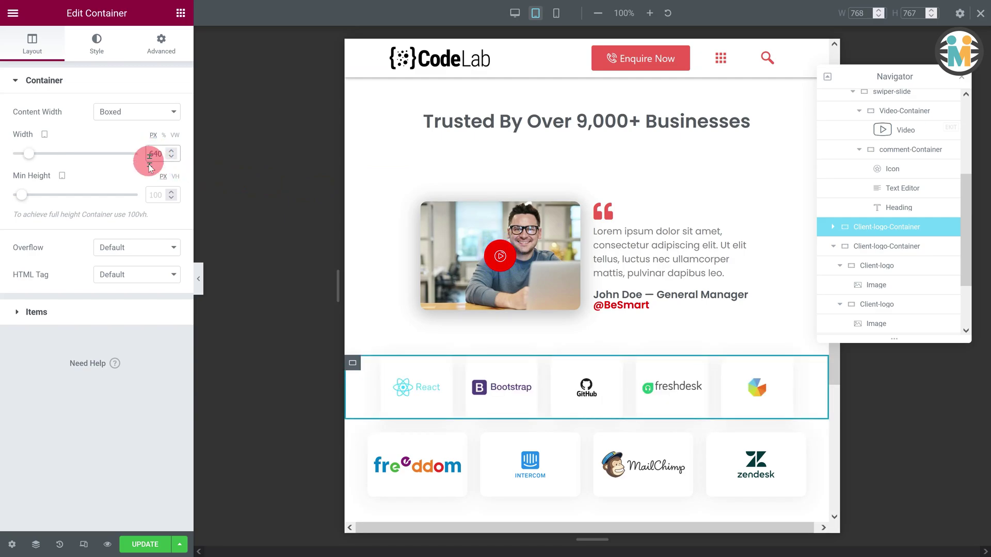
click(156, 196)
text(70)
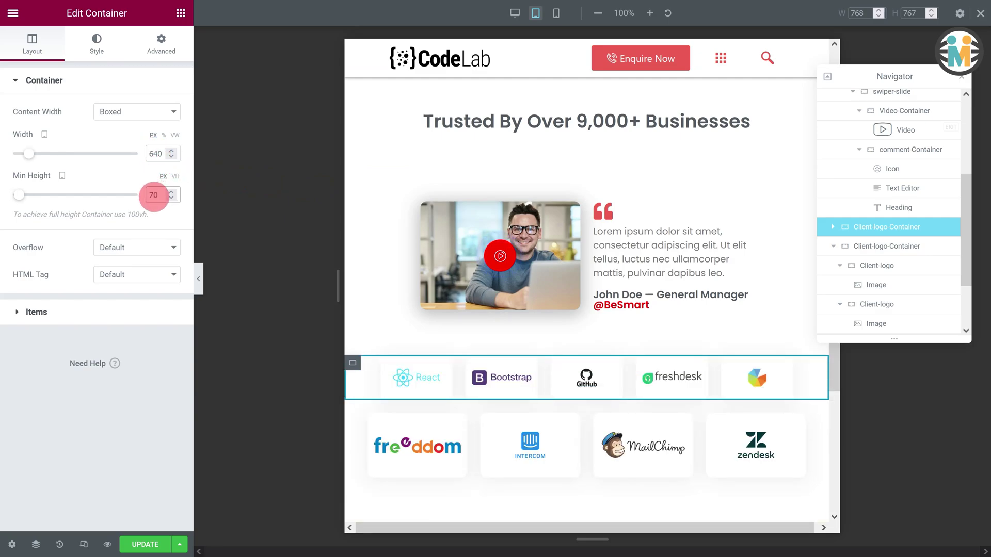
click(891, 246)
click(185, 167)
text(500)
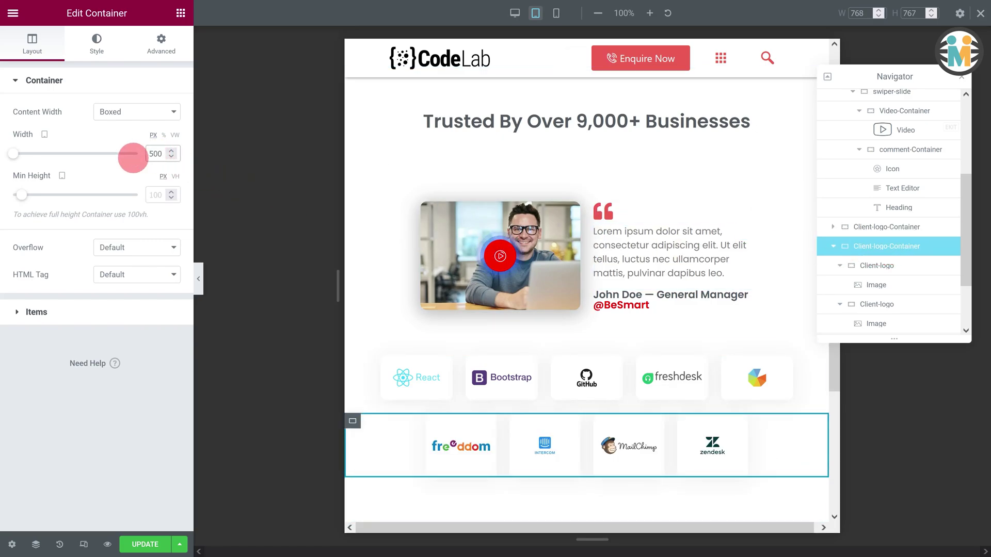
click(161, 200)
text(70)
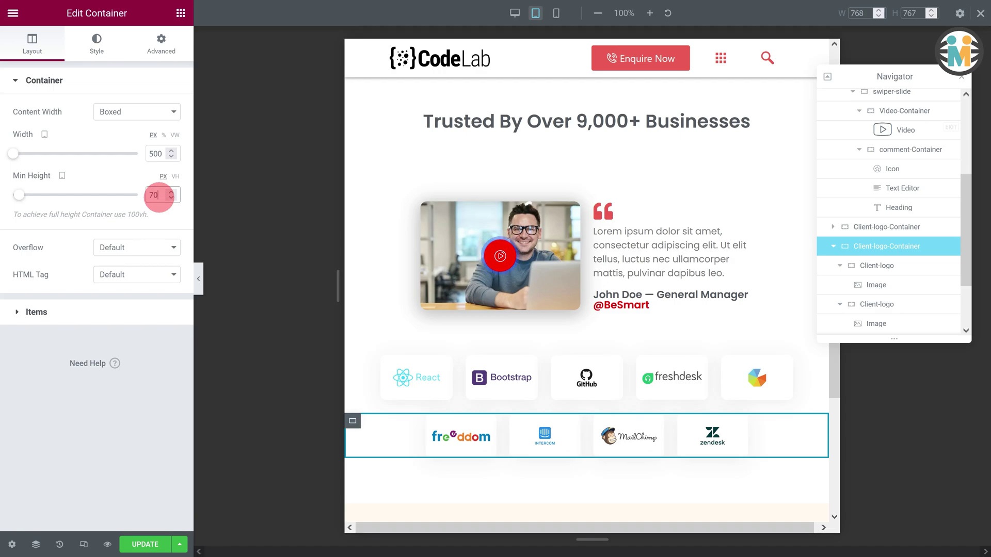
In mobile view, give the Trusted By heading font size 1.4em and line height 1.5
click(556, 14)
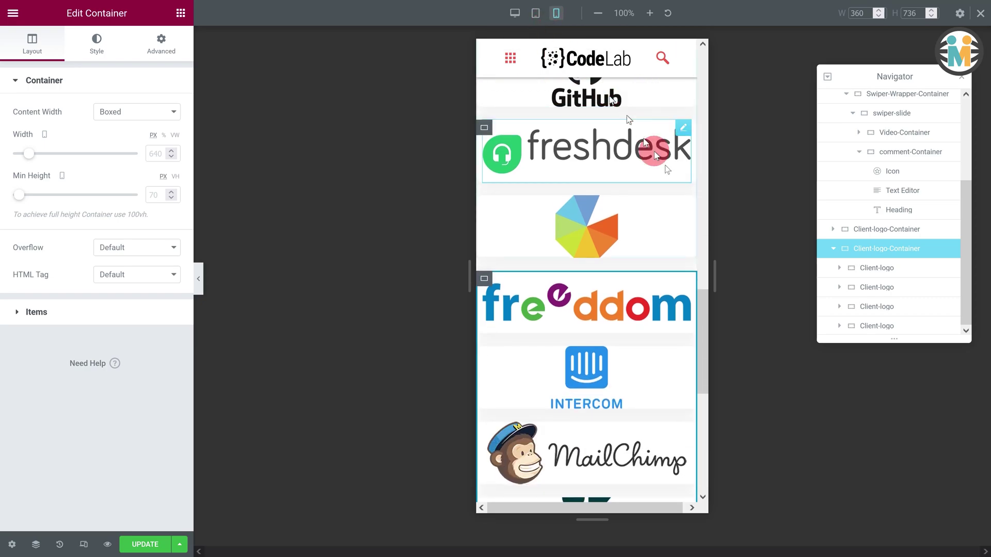
drag(701, 324, 690, 171)
click(597, 163)
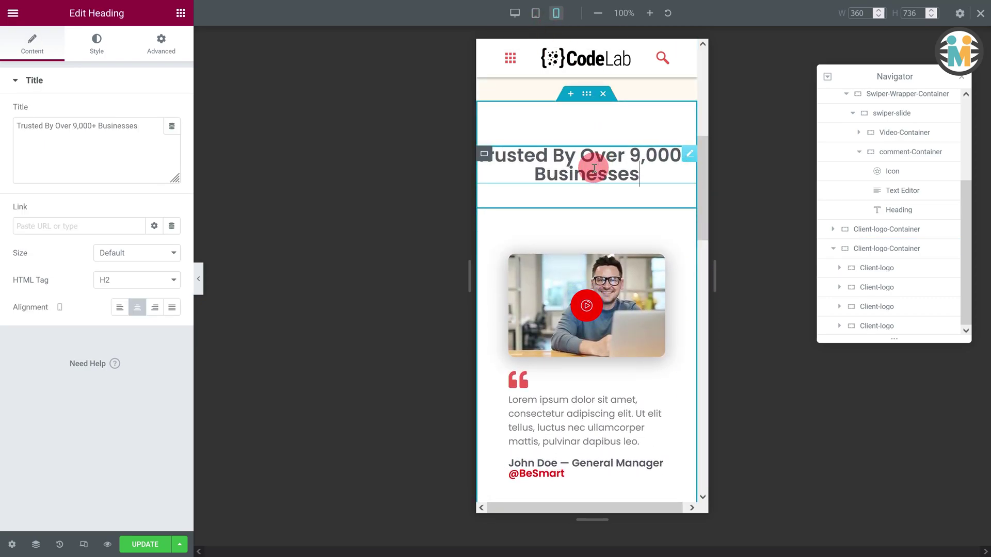
click(97, 44)
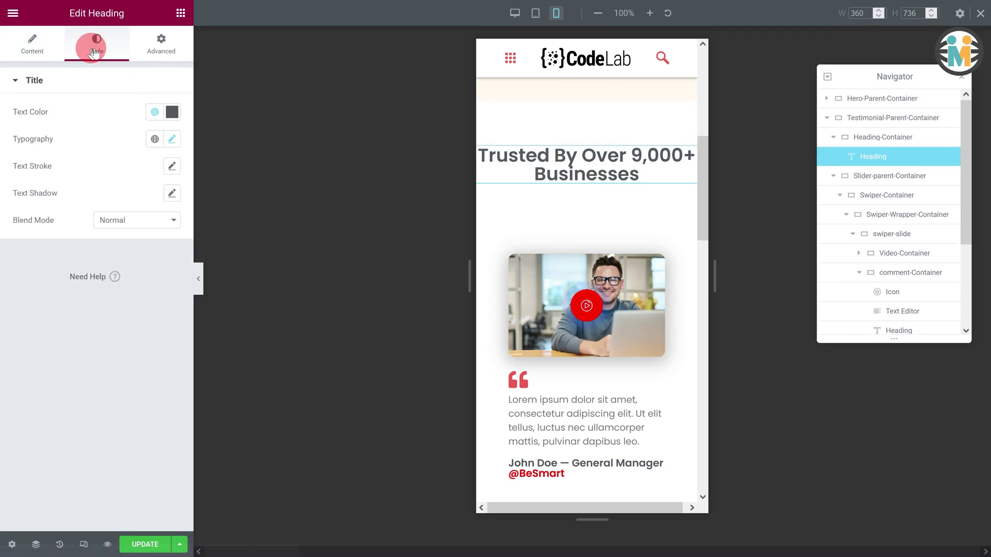
click(175, 140)
click(151, 239)
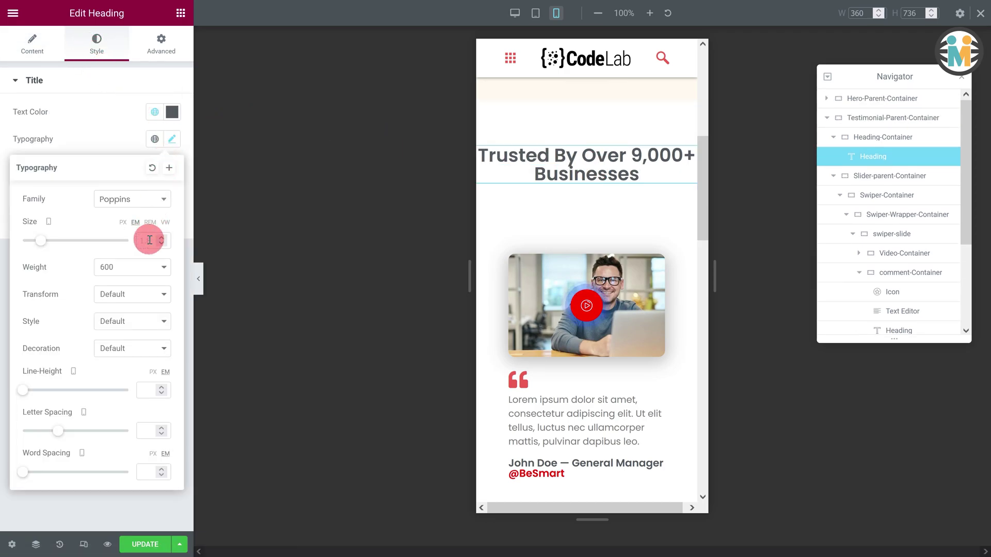
text(1.4)
click(148, 390)
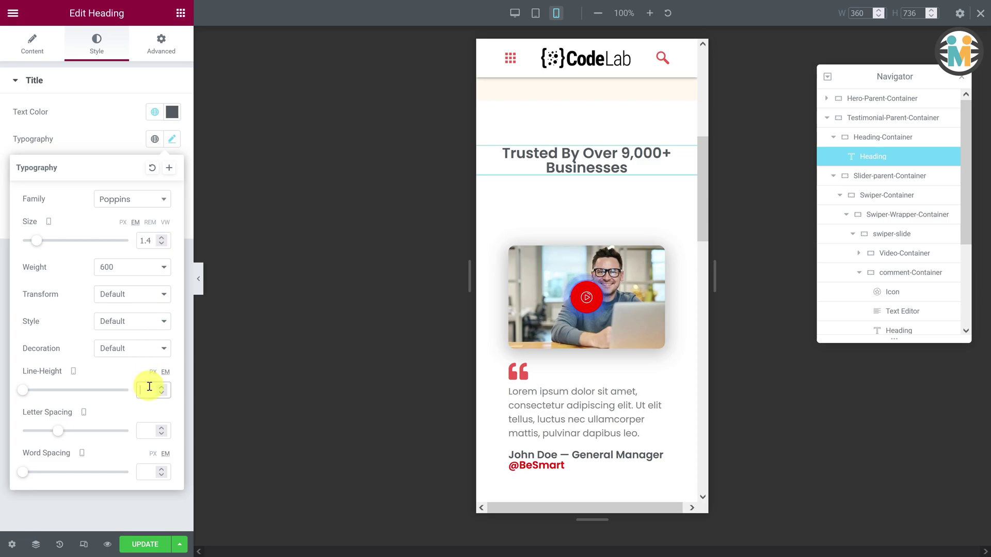
text(1.5)
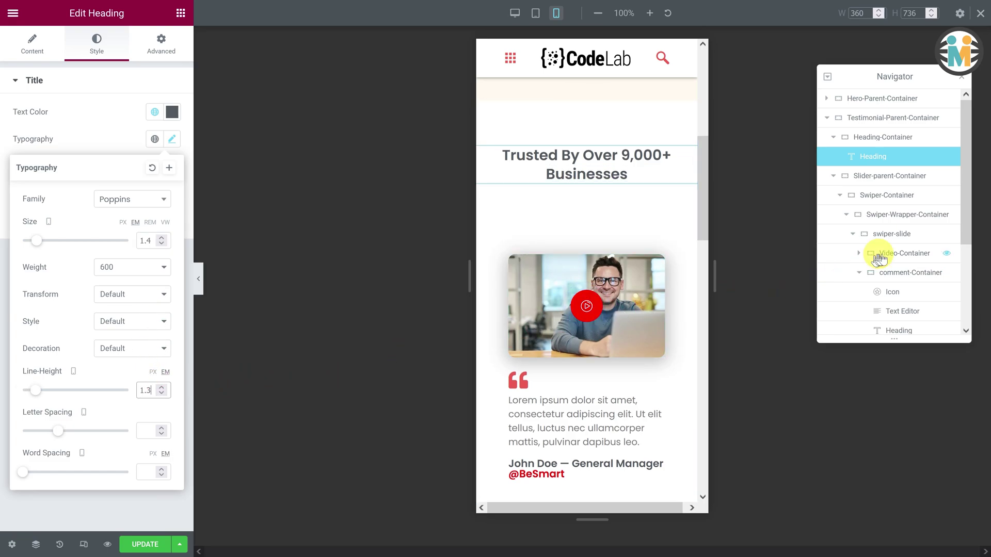
Set the video container's minimum height to 140 px on mobile
click(880, 256)
click(162, 195)
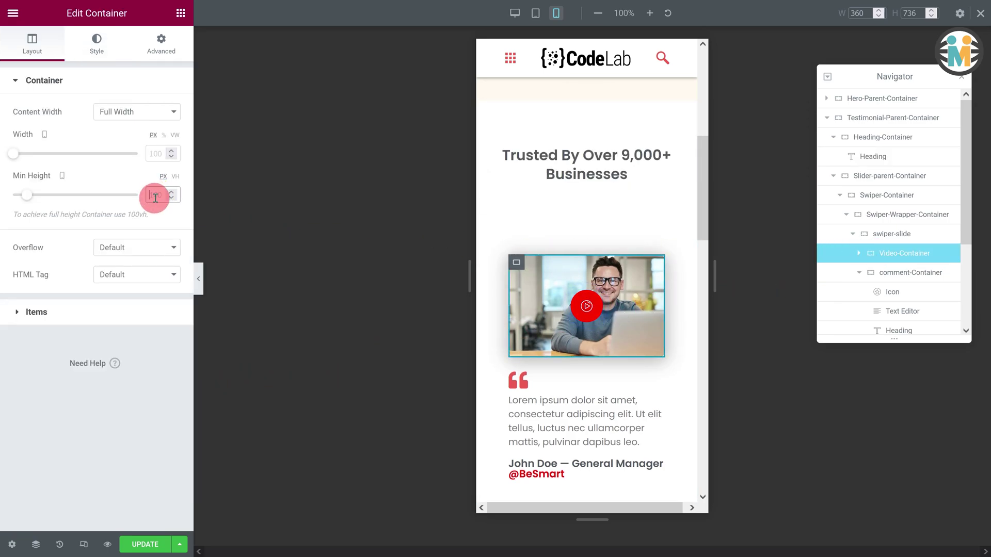
text(140)
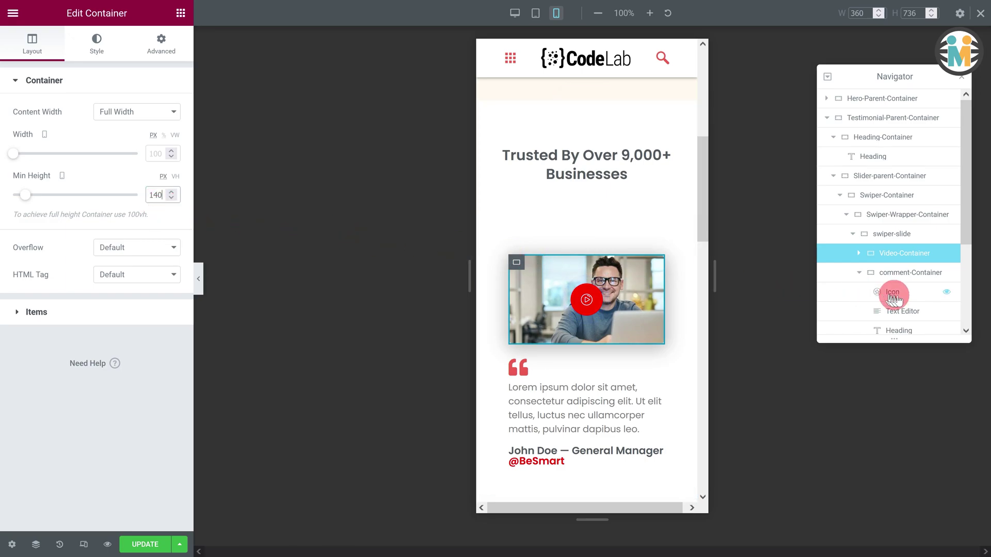
scroll(893, 284, down, 3)
Set the testimonial quote text's font size to 0.8em
click(898, 193)
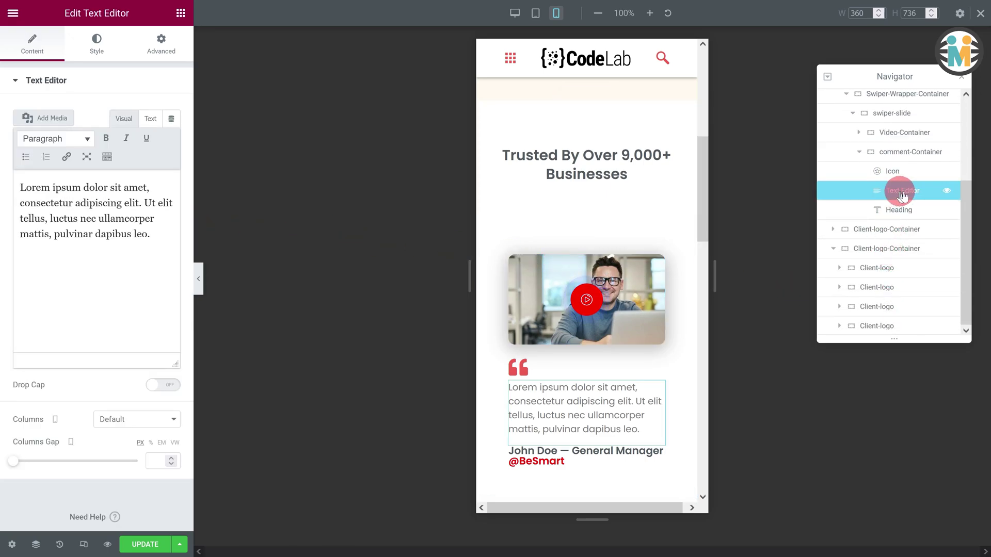
click(97, 44)
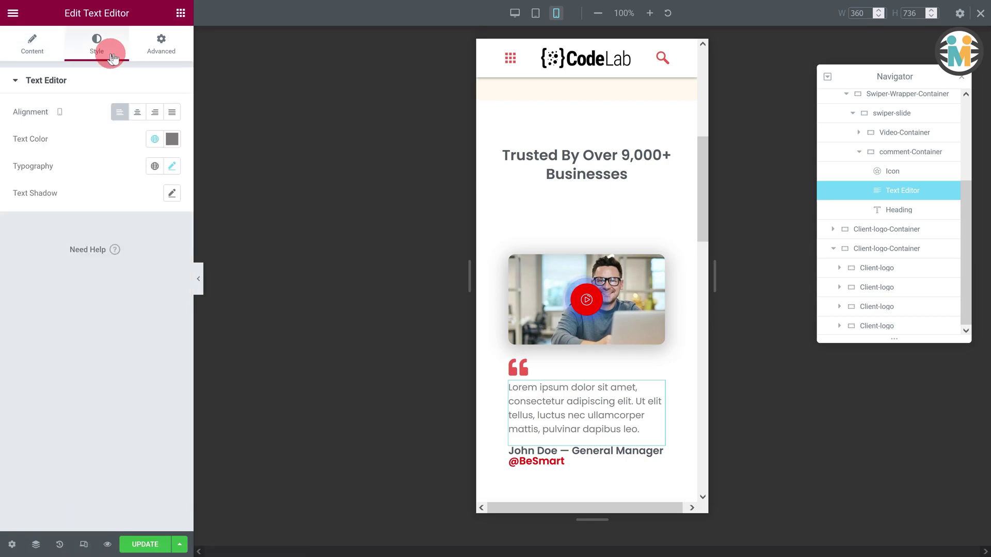
click(172, 166)
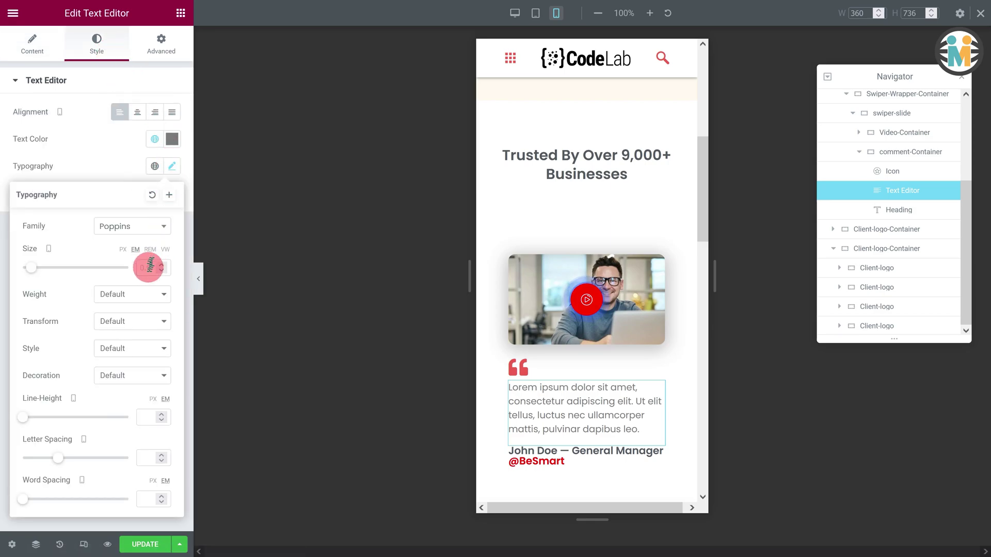
text(0.8)
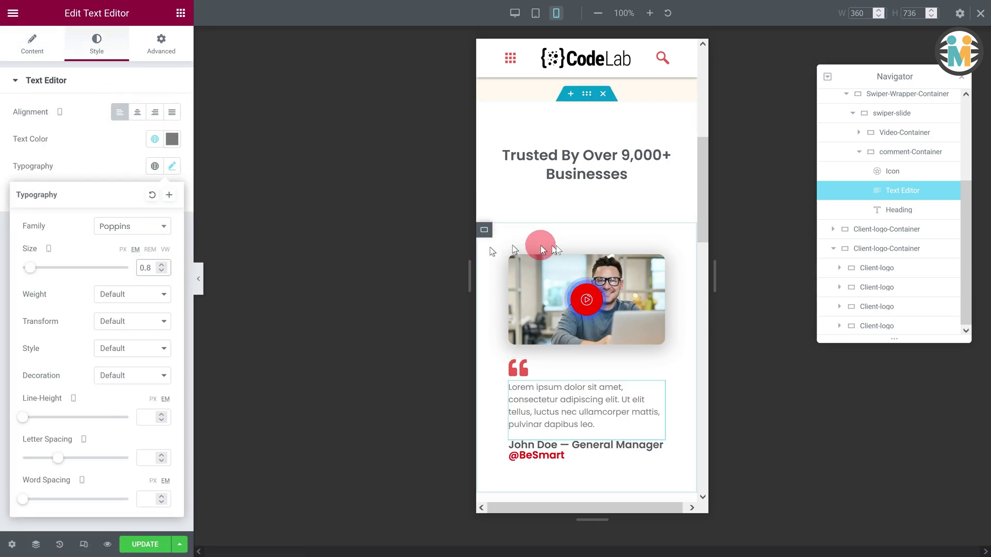
Set the reviewer name heading's font size to 0.9em
click(893, 211)
click(98, 49)
click(172, 141)
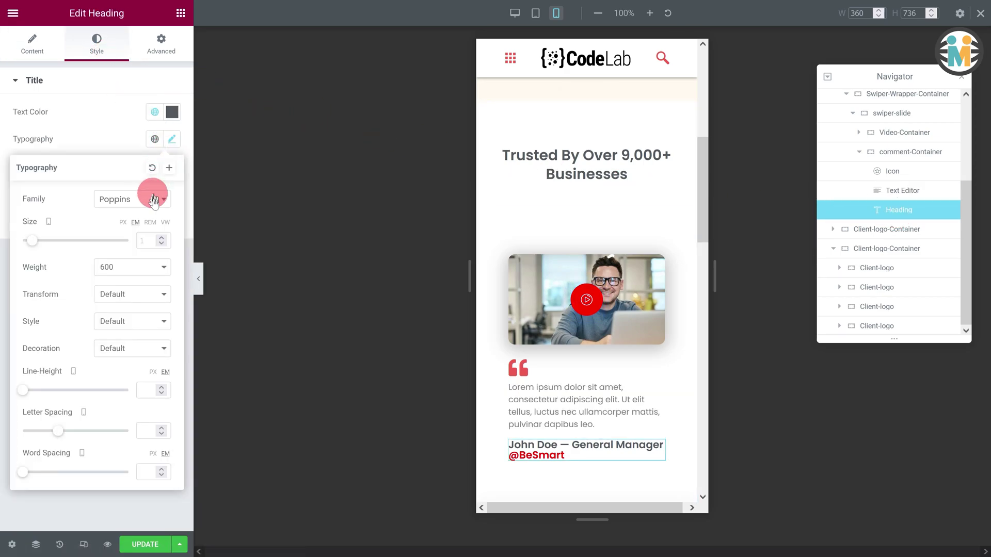
click(144, 241)
text(0.9)
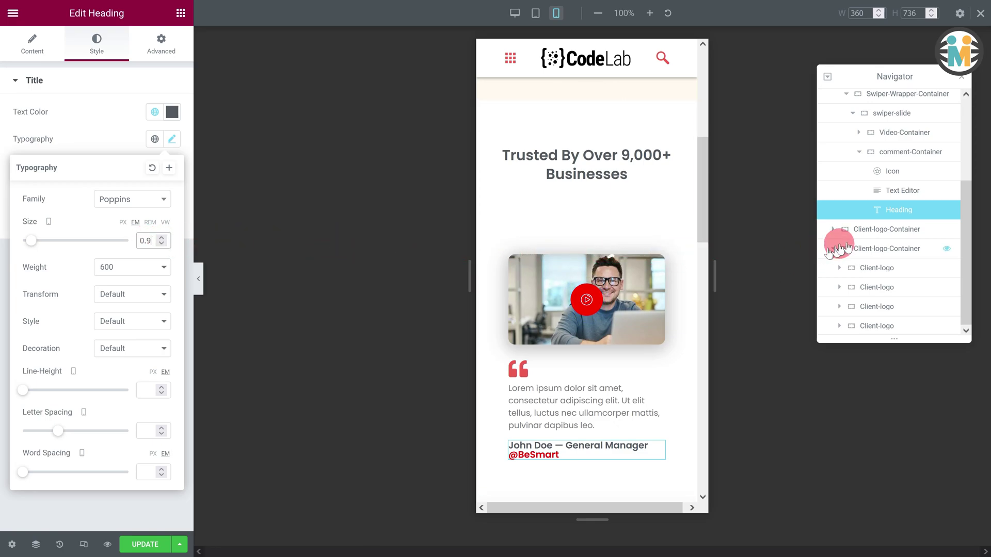
click(887, 230)
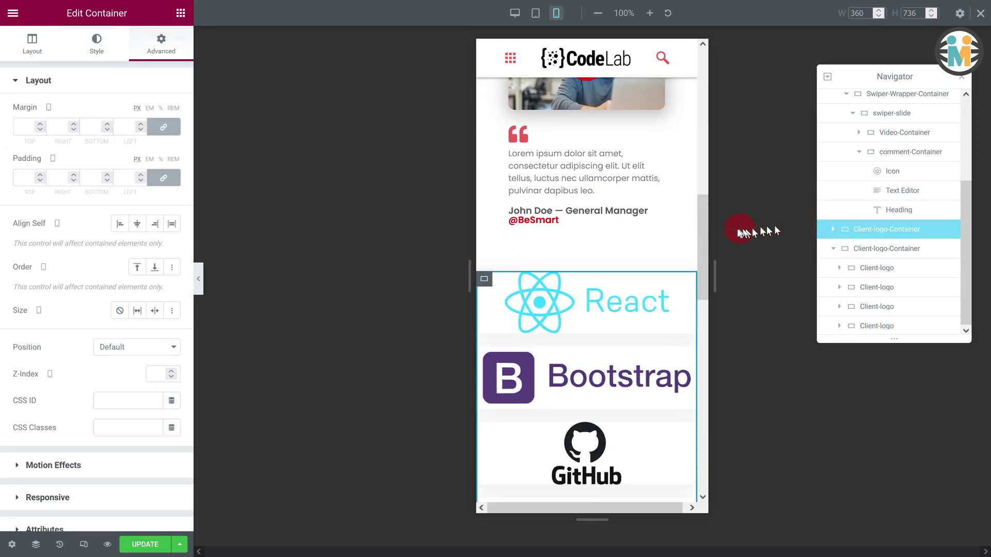
Unlink the first logo row's padding and set 50 top, 40 right, 0 bottom, 40 left
drag(702, 227, 692, 261)
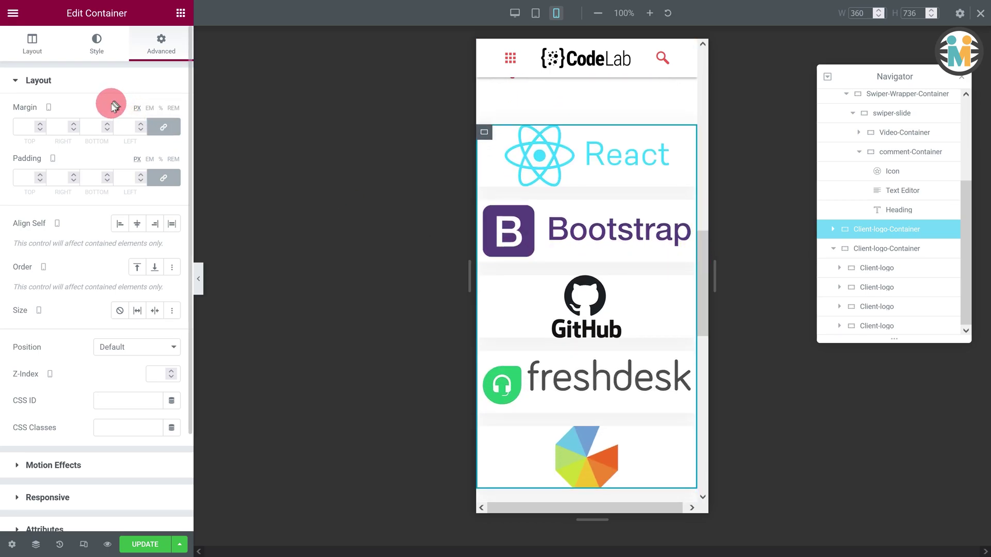
click(158, 177)
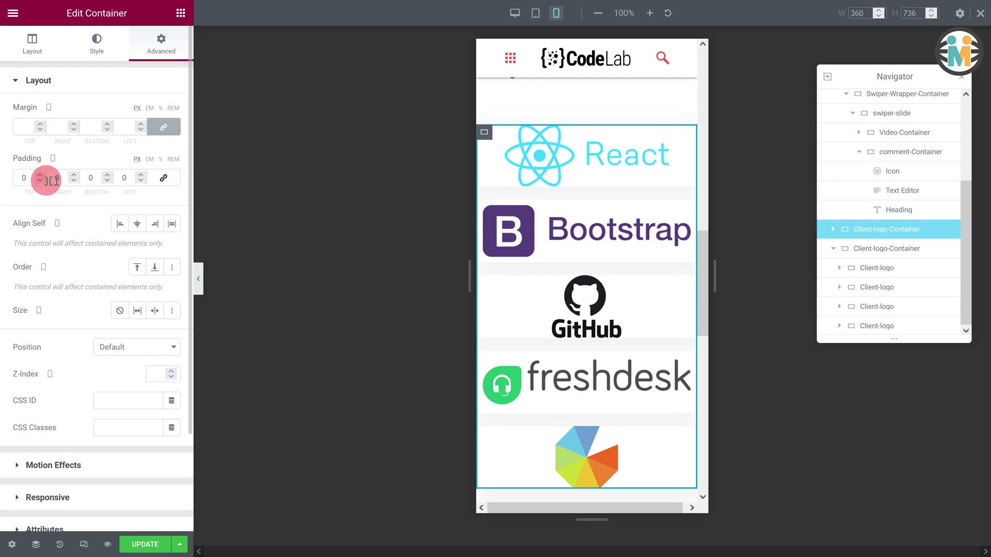
text(50)
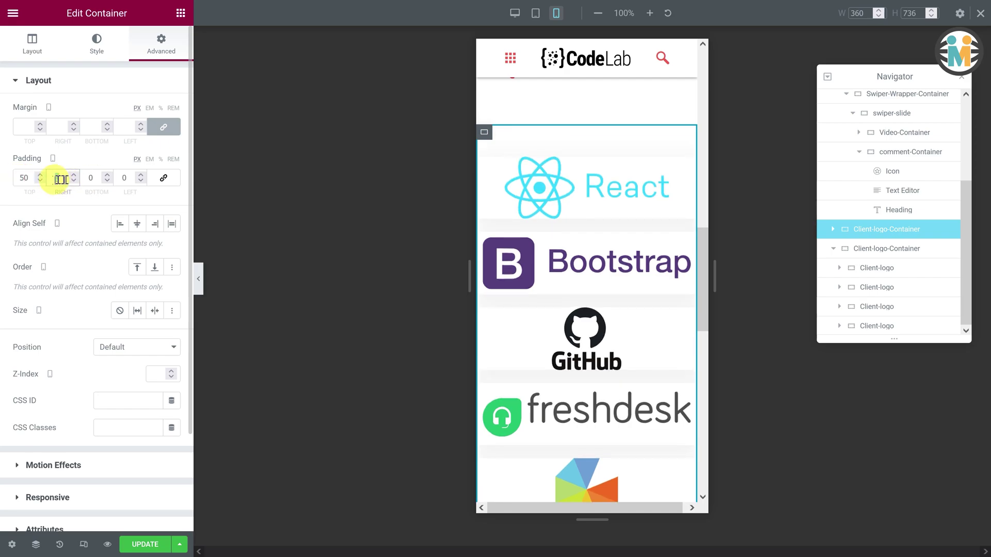
text(40)
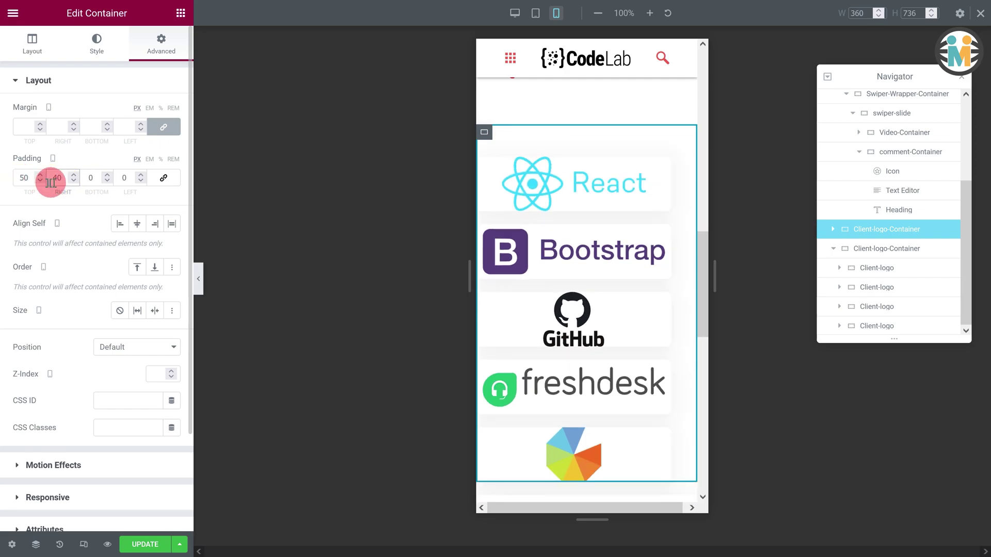
click(121, 179)
text(40)
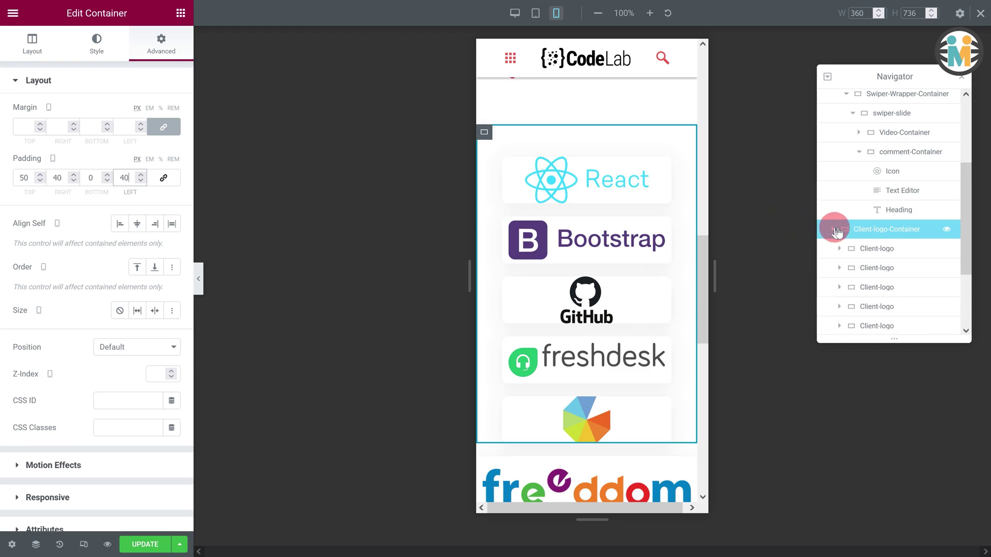
click(856, 249)
click(170, 194)
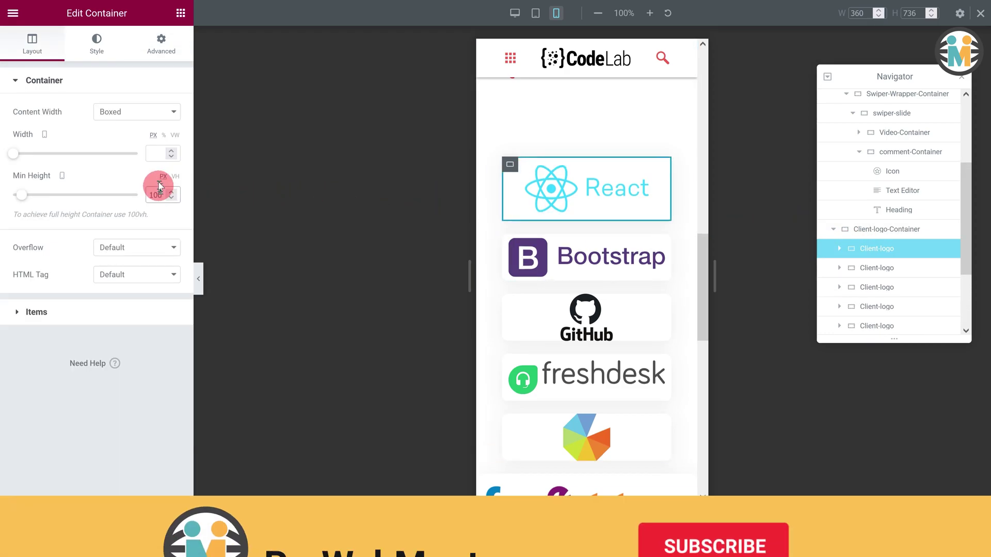
Give the React logo card 20 padding and copy its style
click(161, 44)
click(17, 178)
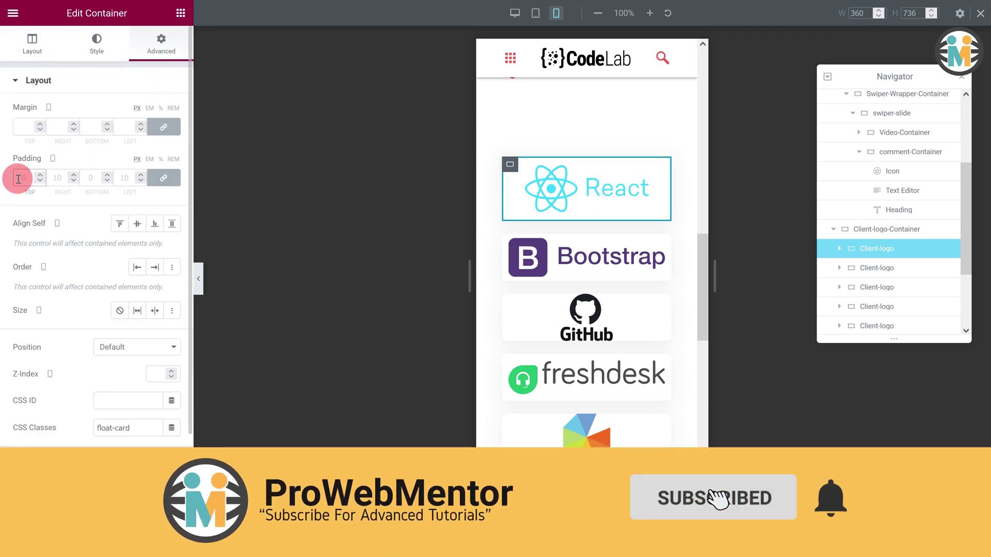
text(20)
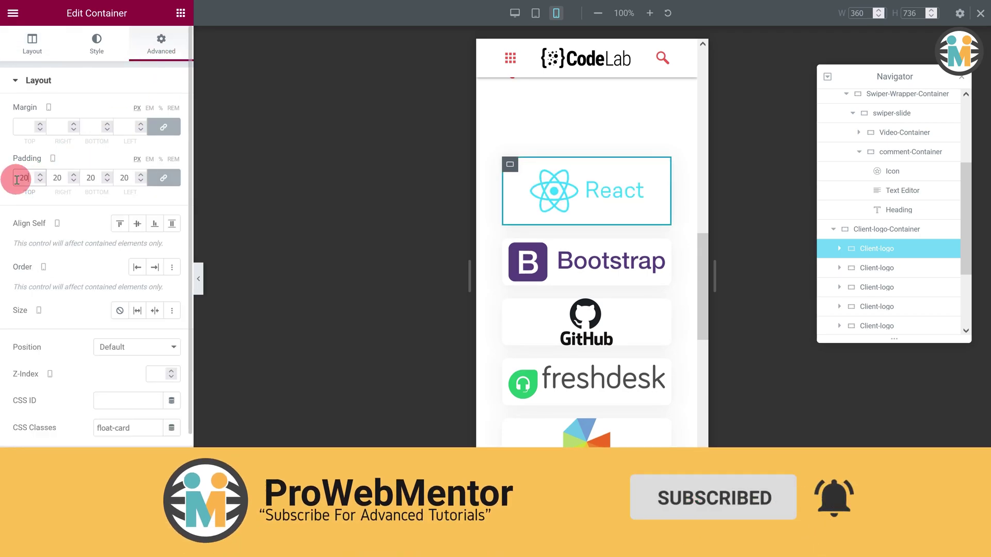
right_click(880, 249)
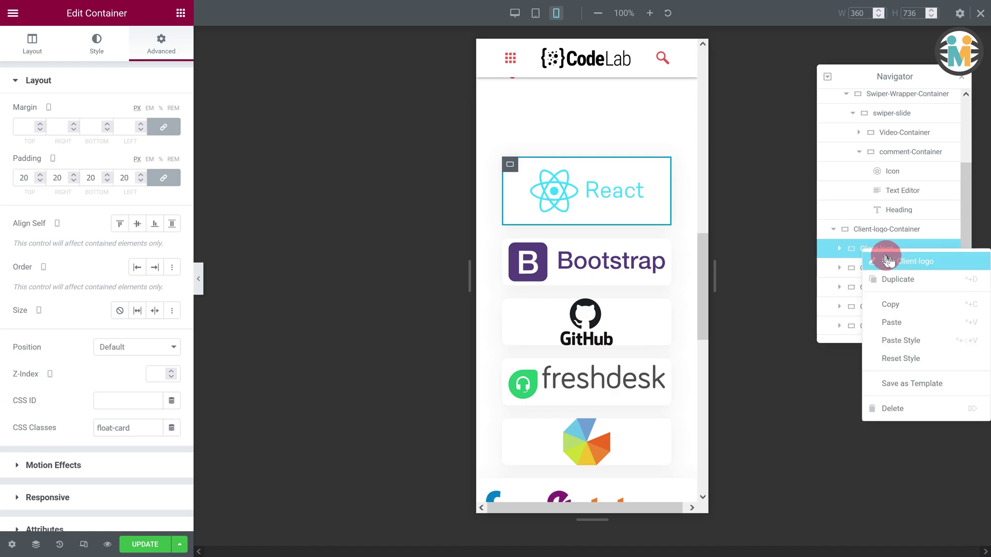
Paste the React card style onto the Bootstrap, GitHub, Freshdesk and fifth logo cards
right_click(885, 268)
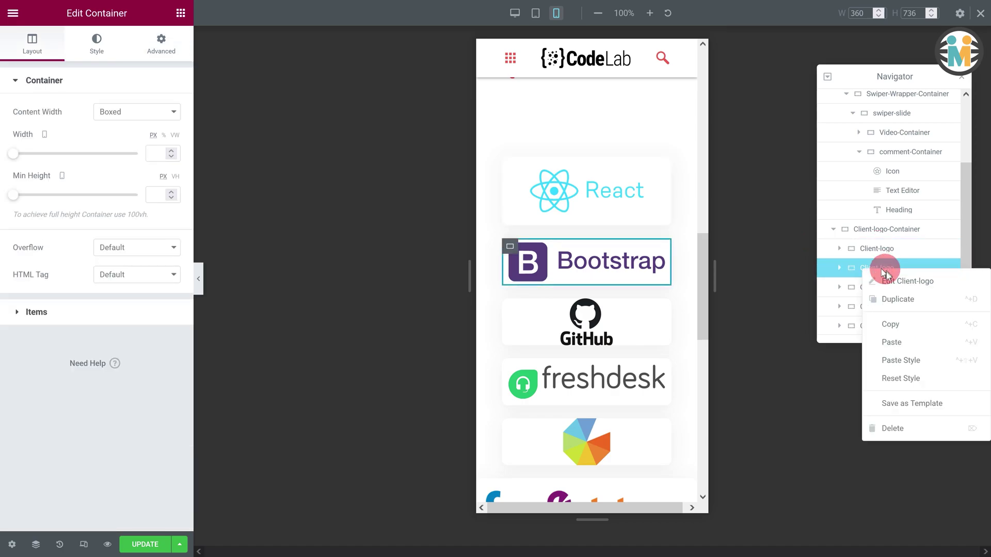
click(898, 360)
right_click(881, 288)
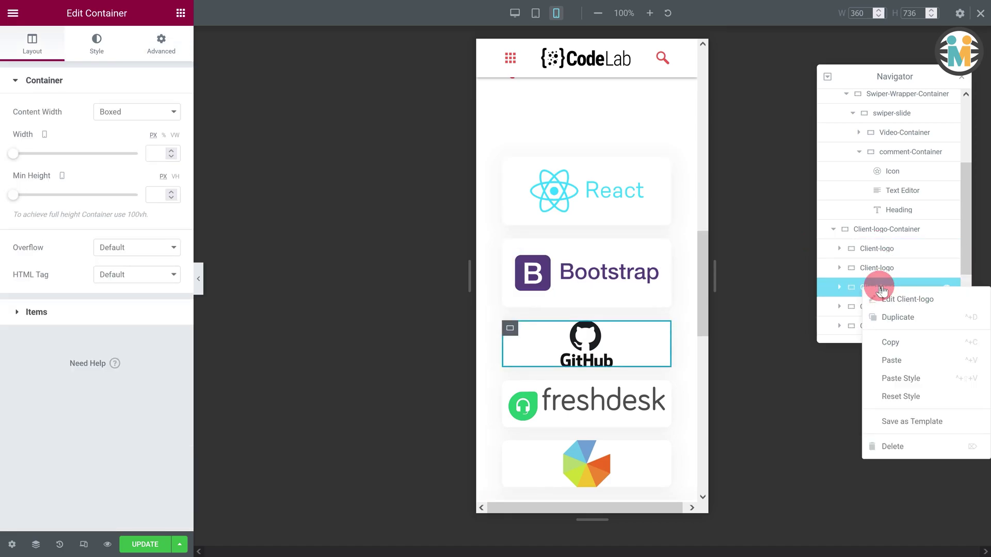
click(895, 381)
right_click(886, 308)
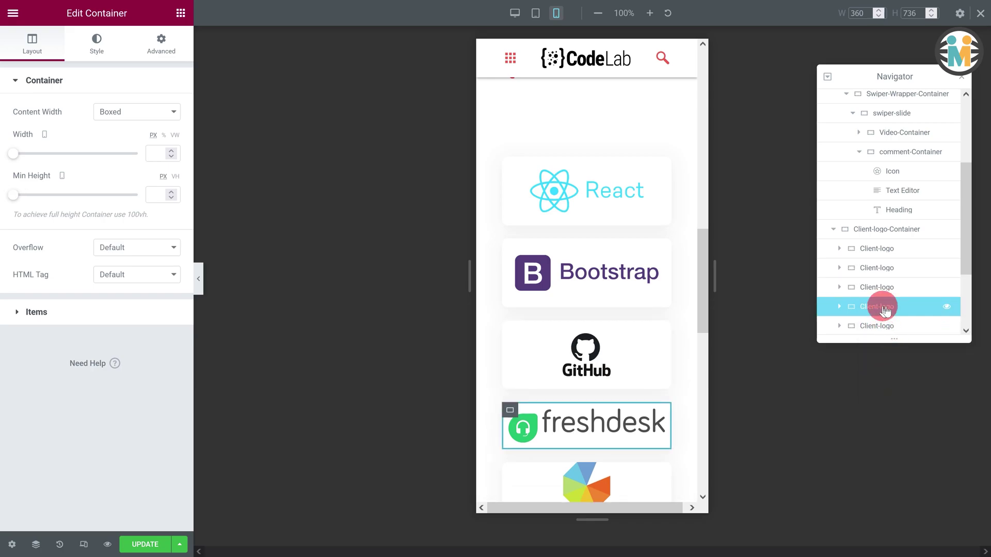
click(888, 398)
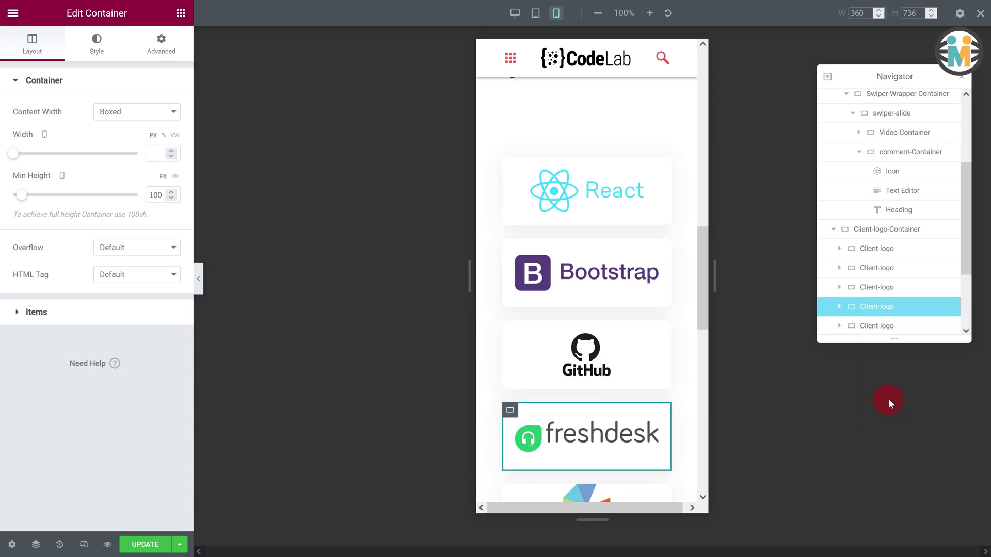
click(879, 323)
right_click(880, 324)
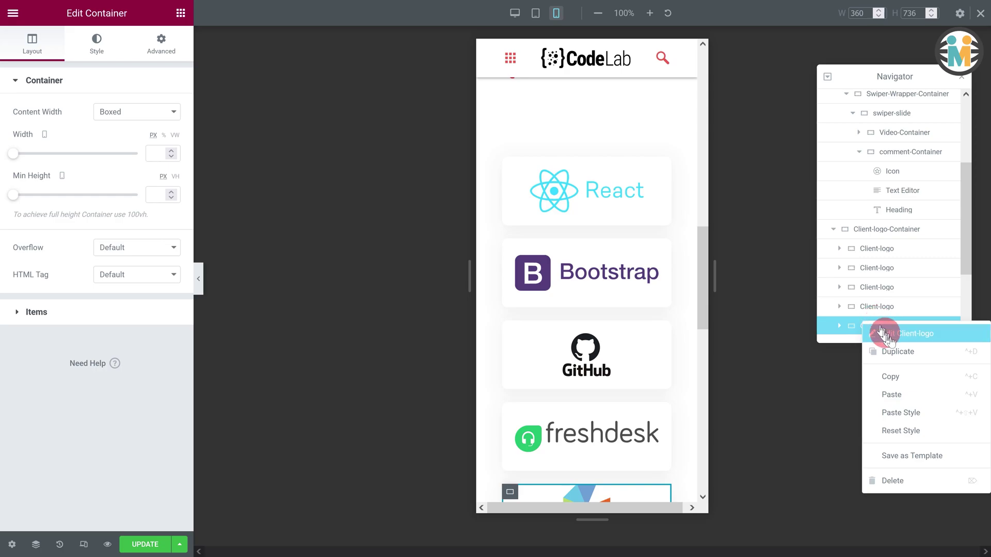
click(901, 411)
Copy the first logo row container
scroll(896, 288, down, 2)
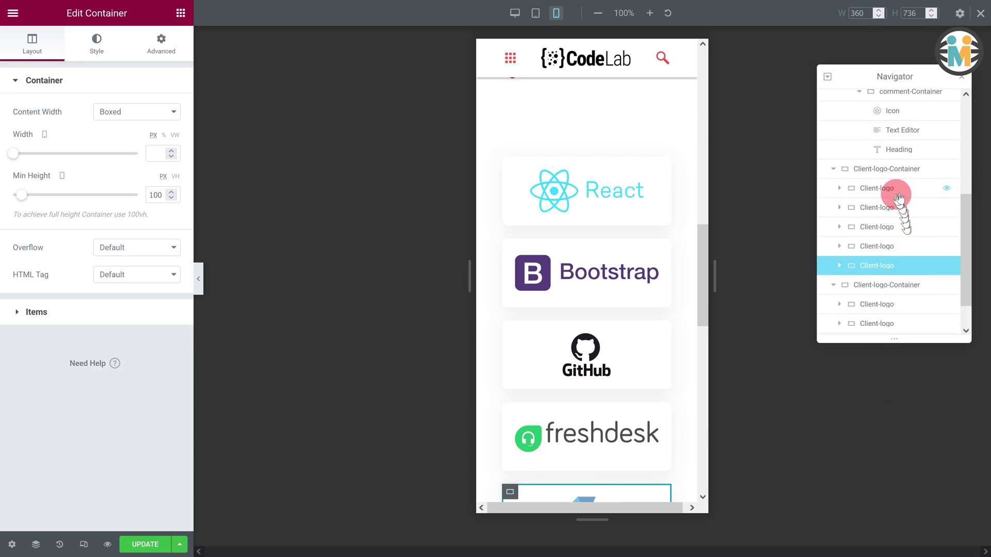
click(880, 167)
right_click(880, 167)
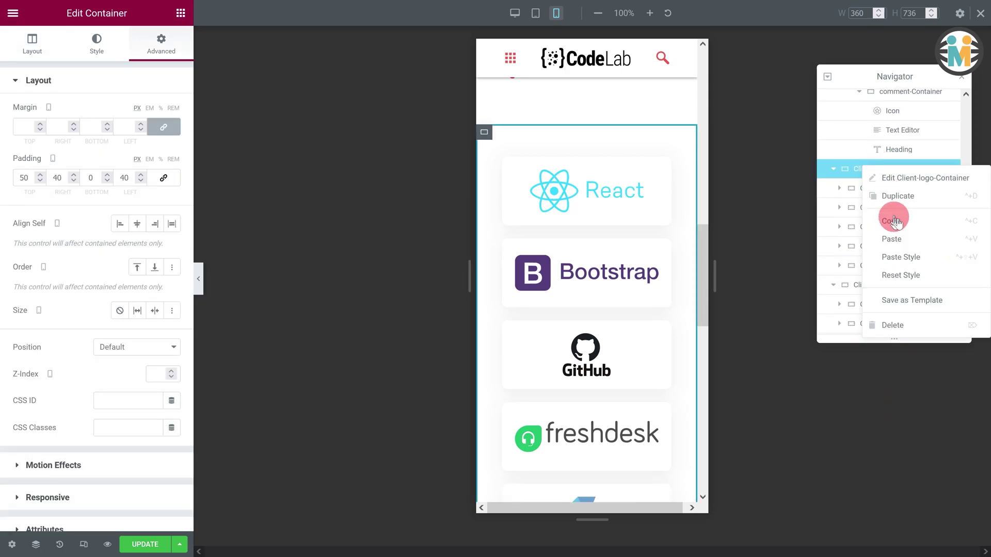
click(892, 218)
Paste the first row's container style onto the second logo row and set its top padding to 0
click(886, 290)
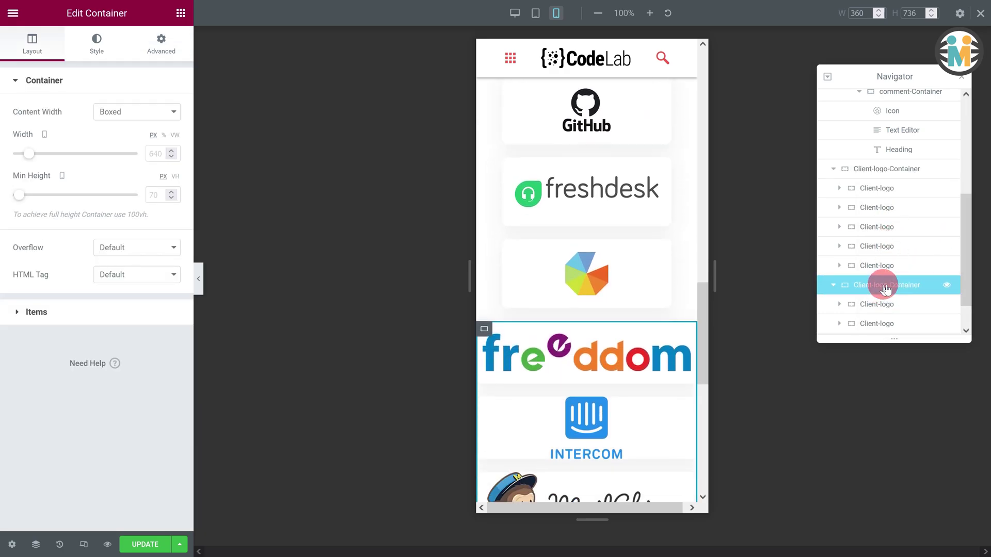
right_click(884, 287)
click(902, 377)
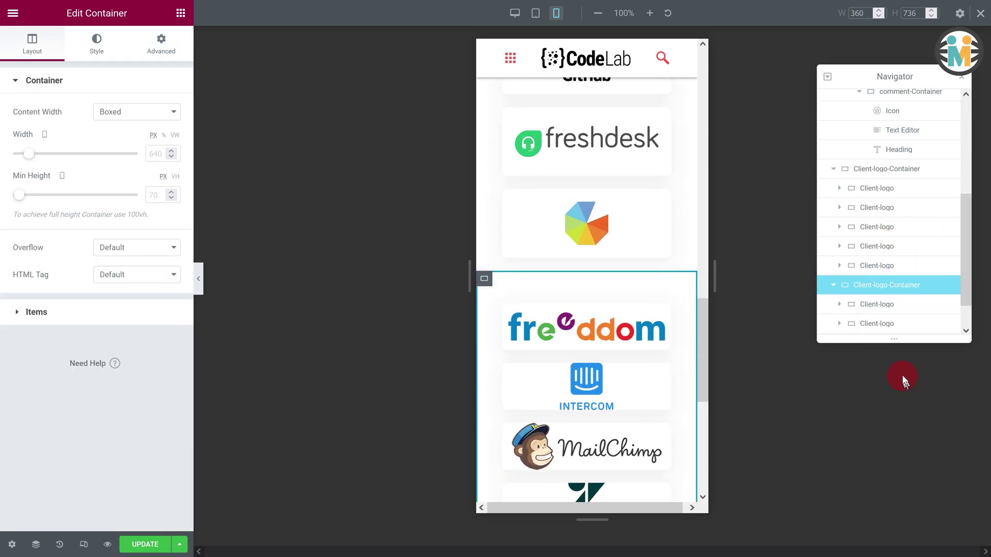
click(159, 49)
click(37, 177)
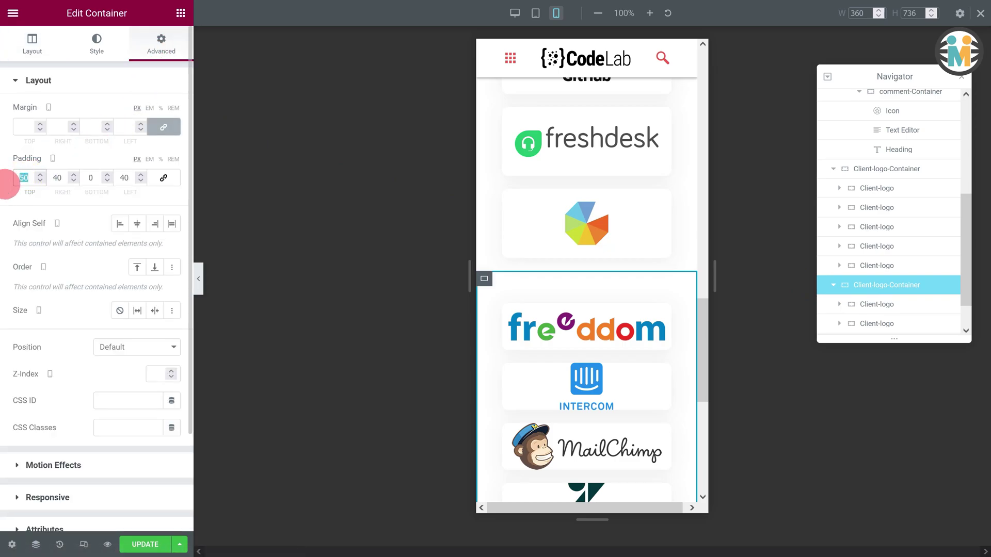
text(0)
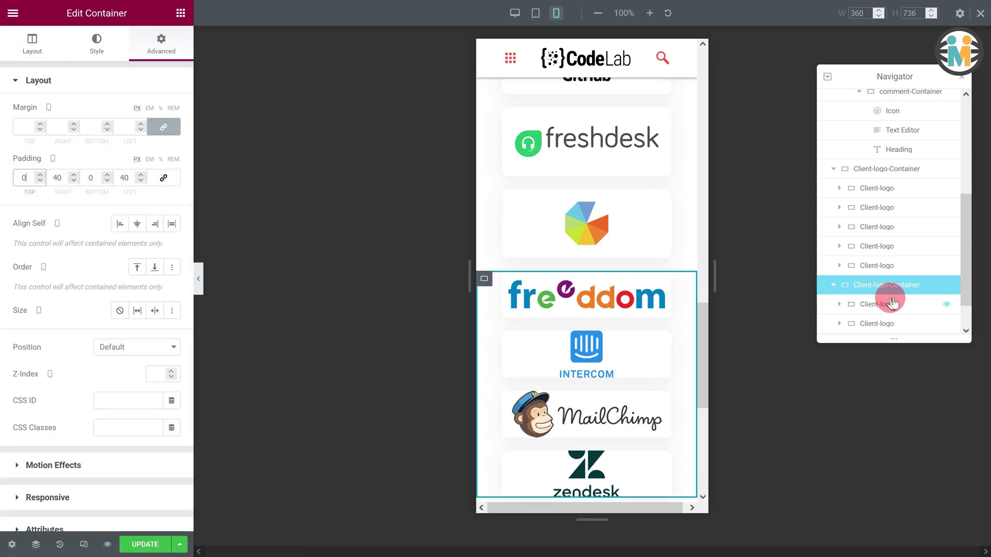
Paste the card style onto the freedom logo card
click(885, 266)
right_click(885, 266)
click(895, 319)
click(882, 304)
right_click(882, 305)
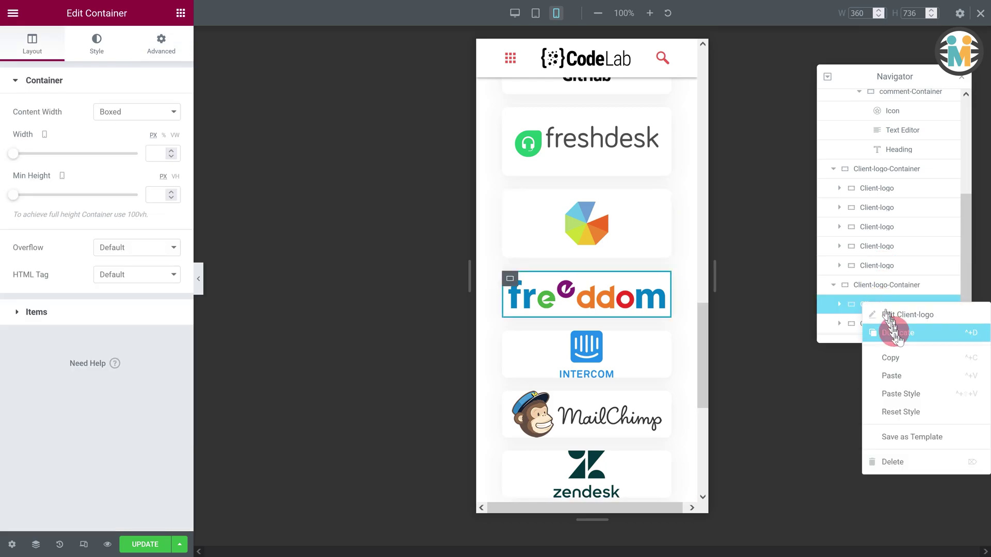
click(903, 390)
Paste the card style onto the Intercom, MailChimp and Zendesk logo cards
click(884, 324)
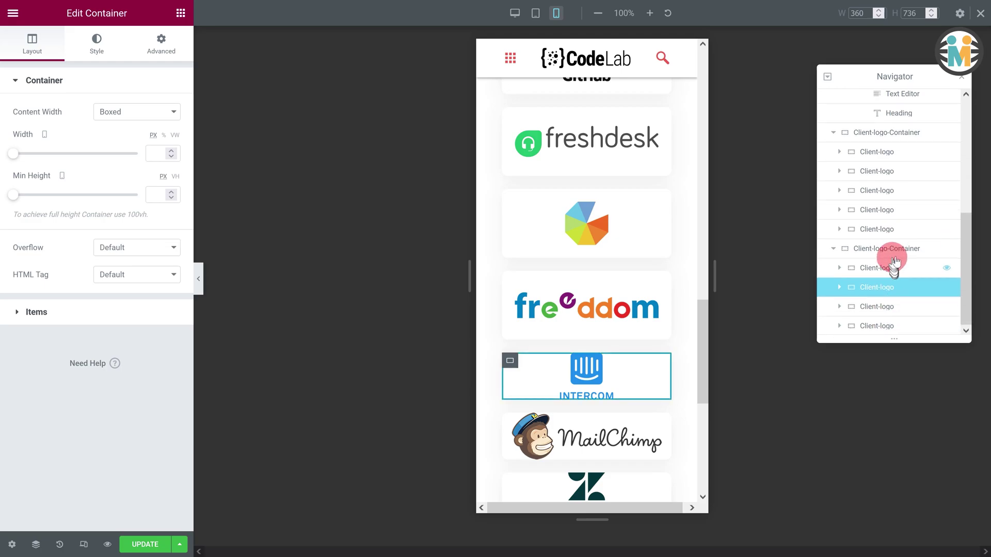
scroll(614, 256, down, 4)
right_click(884, 287)
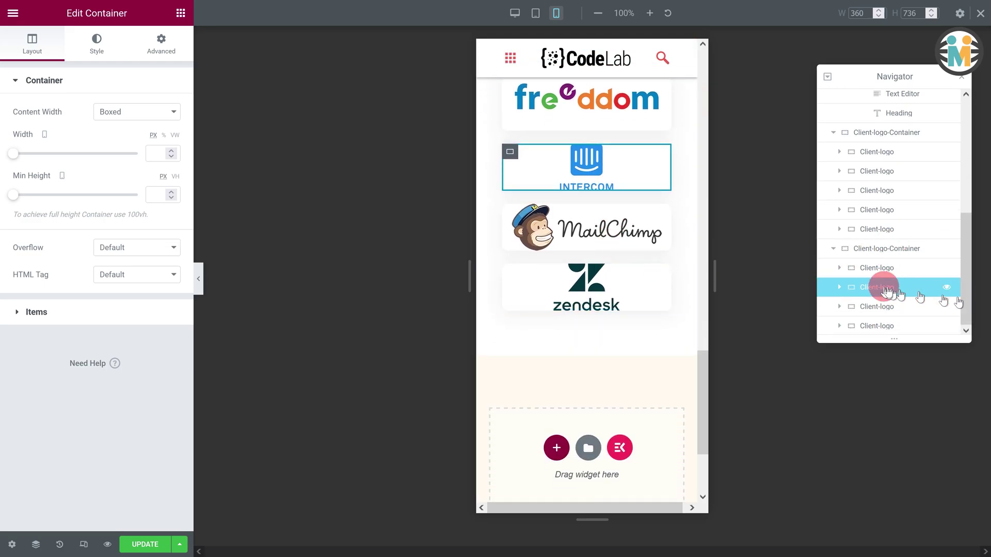
click(903, 379)
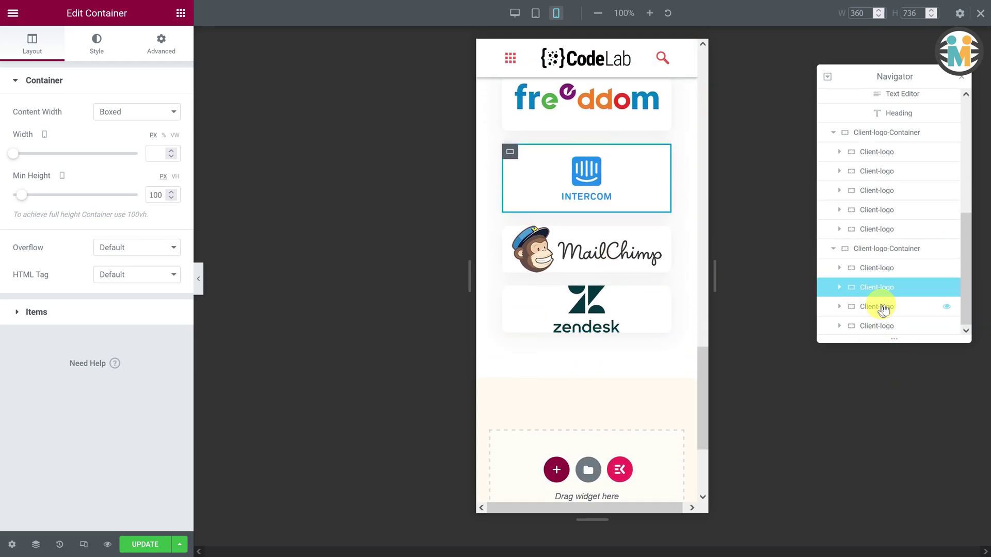
right_click(883, 307)
click(900, 395)
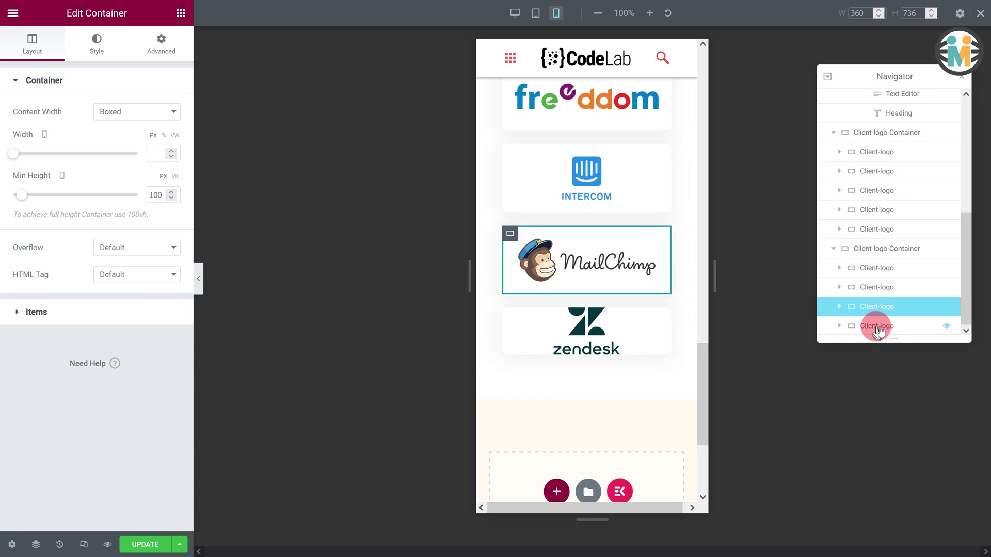
click(877, 329)
right_click(876, 326)
click(898, 413)
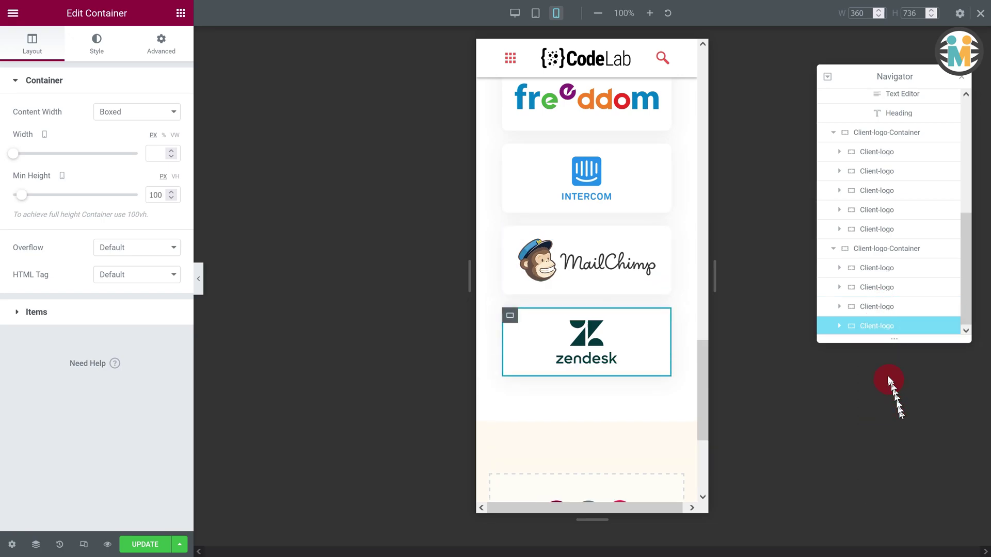
Return to the desktop preview and select the collapsed testimonial slide in the Navigator
click(982, 15)
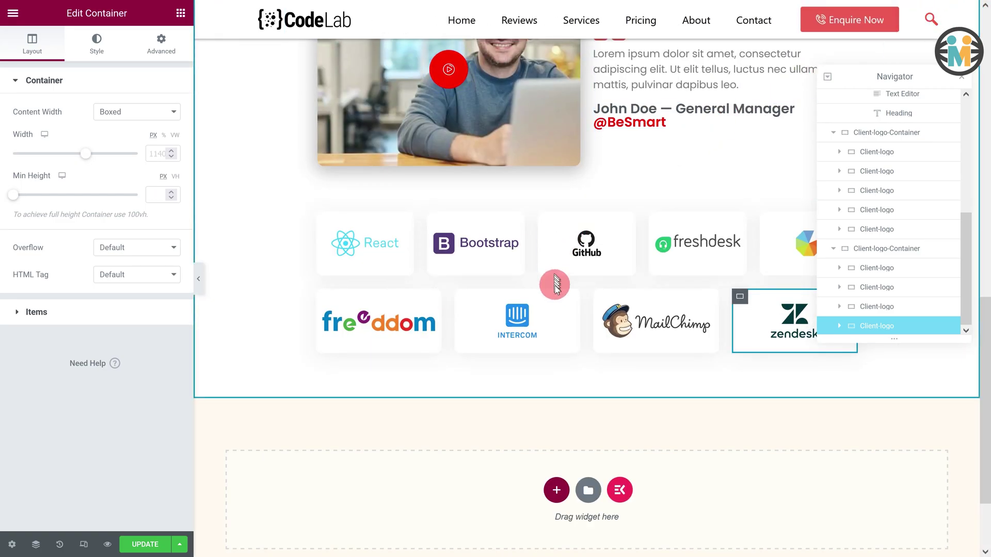
scroll(556, 286, up, 5)
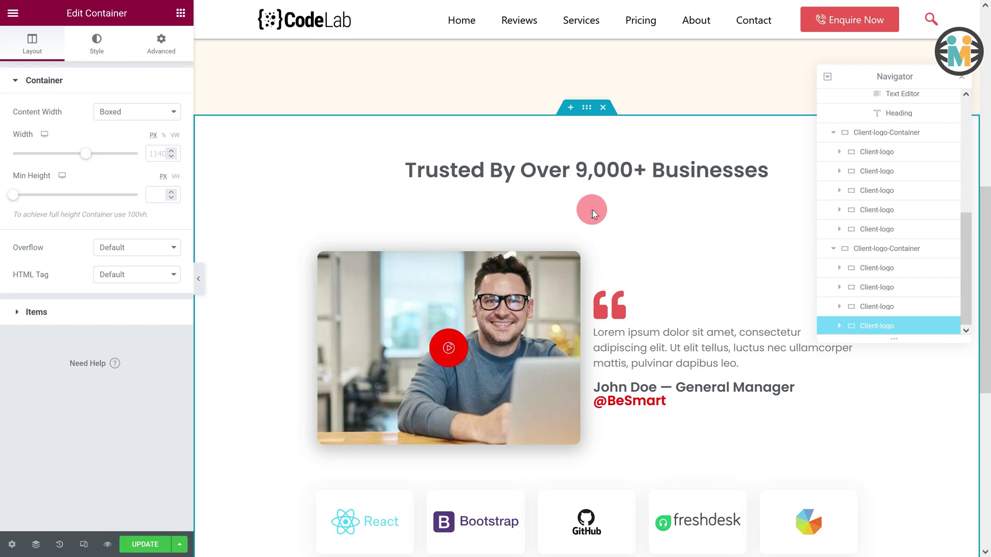
scroll(885, 170, up, 4)
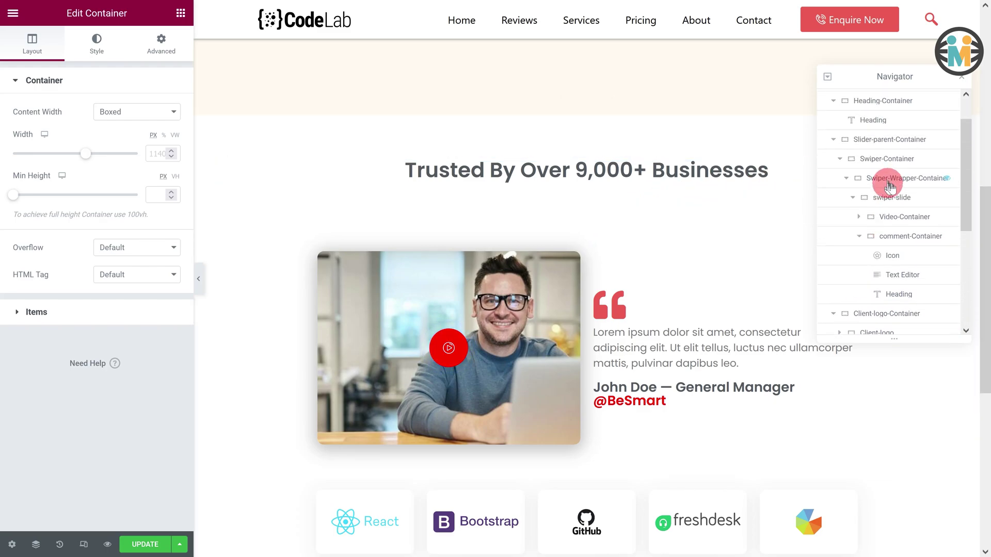
click(883, 201)
click(885, 201)
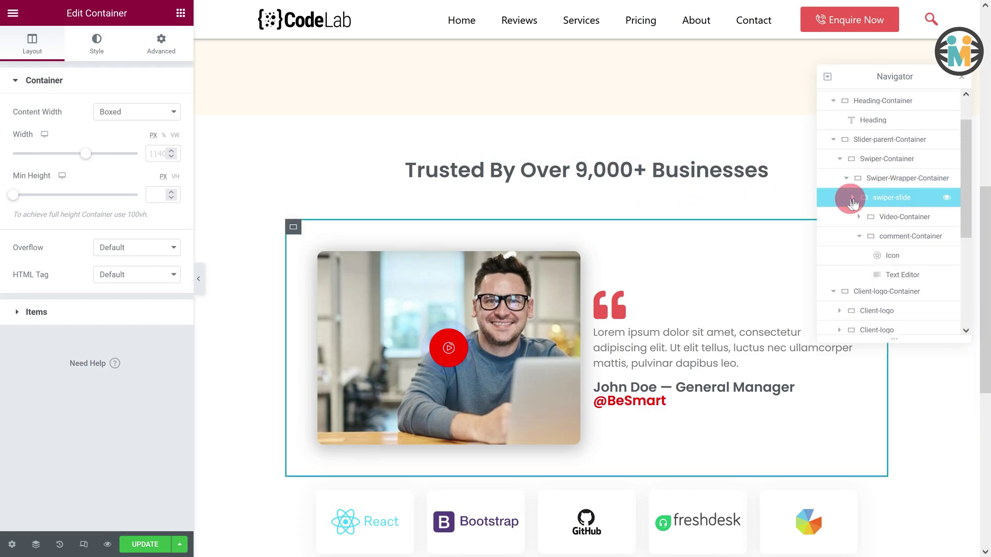
Duplicate the testimonial slide twice to get three slides
right_click(887, 201)
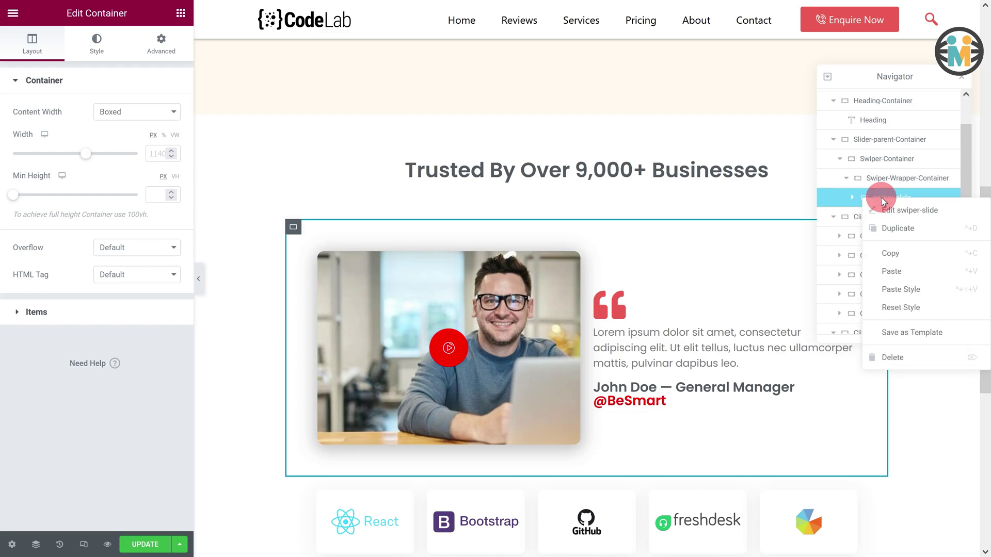
click(892, 224)
right_click(895, 222)
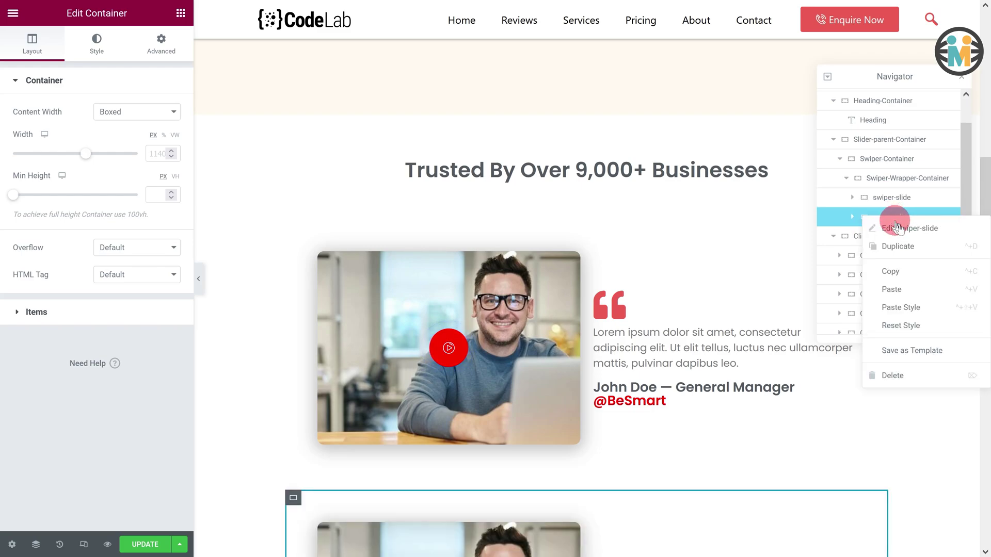
click(894, 247)
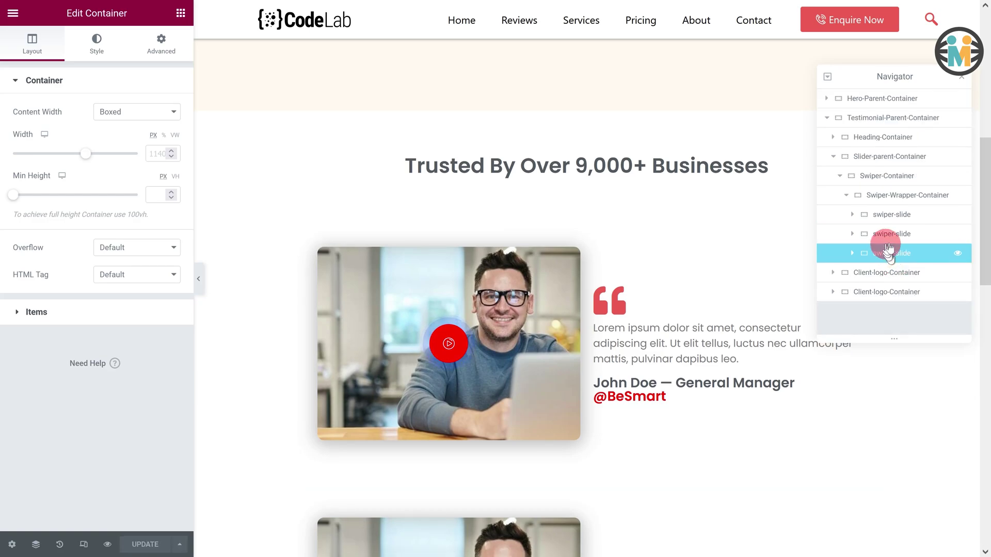
Set the second slide's video container background to the photo of the man on the sofa
click(887, 234)
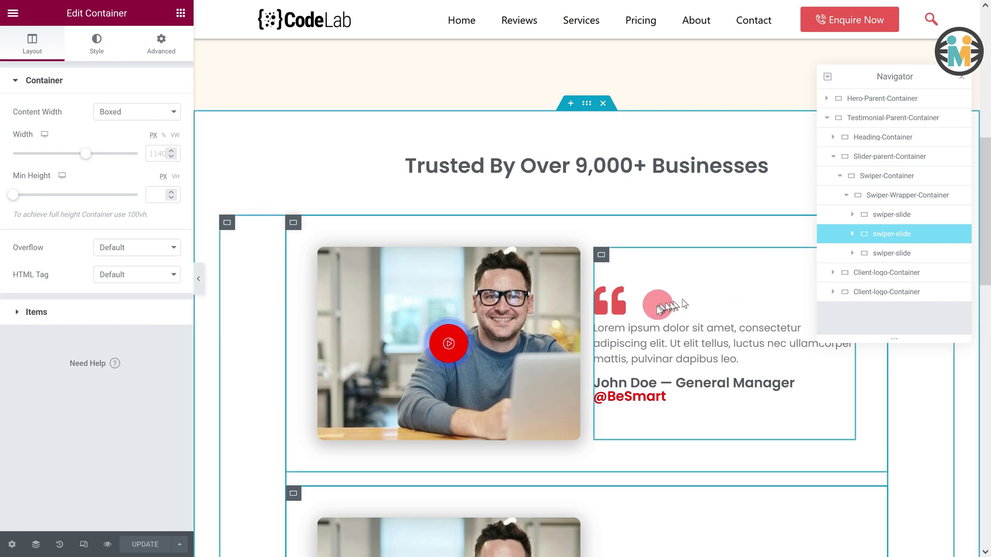
click(852, 233)
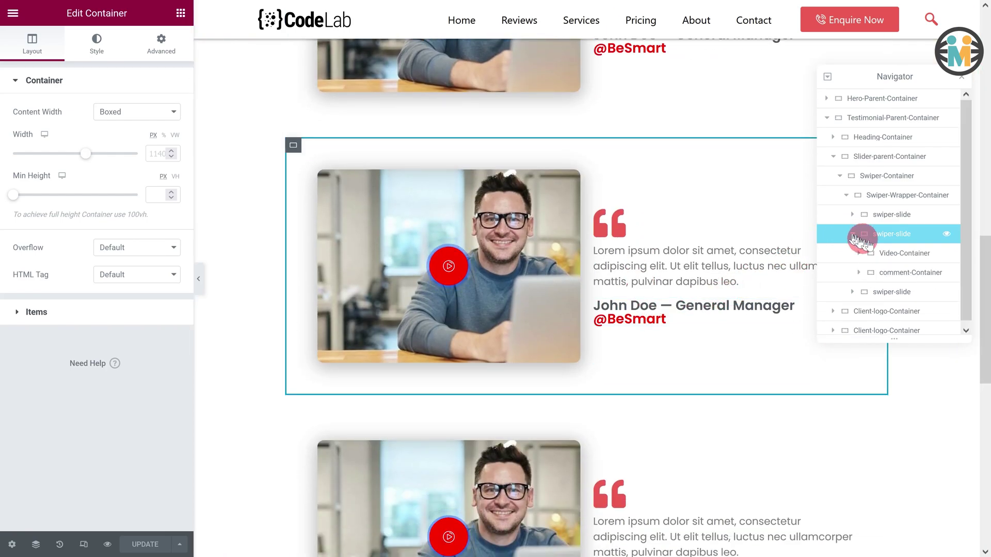
click(870, 253)
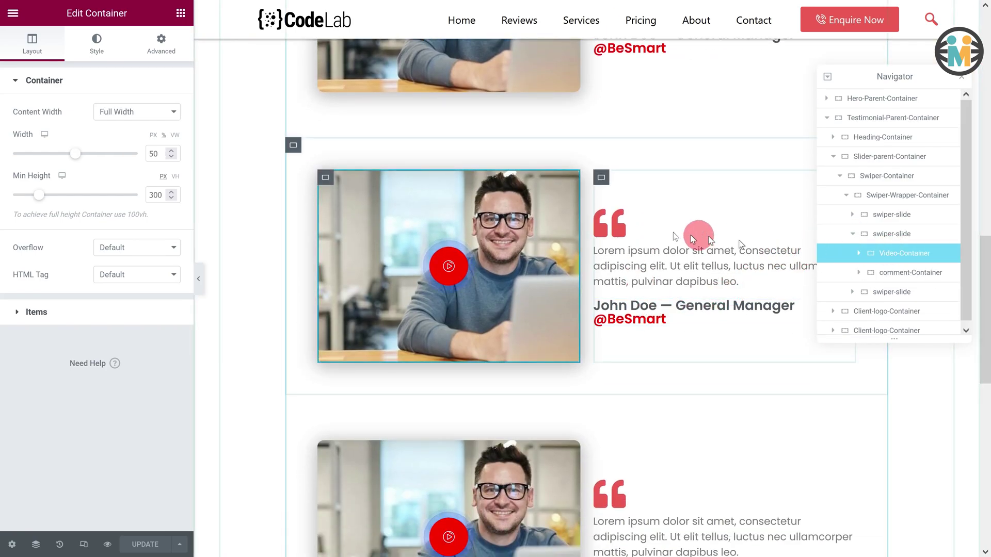
click(96, 46)
click(134, 224)
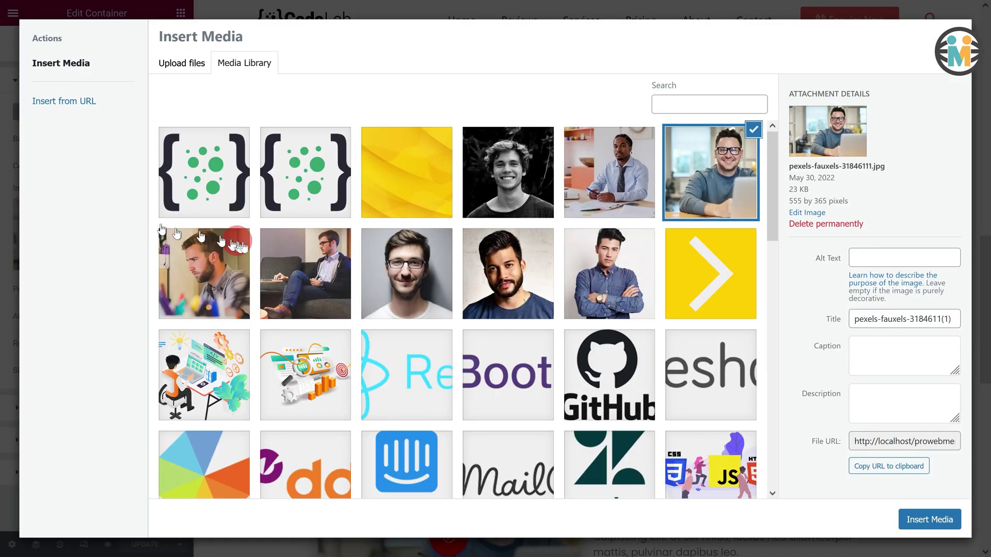
click(283, 258)
click(929, 518)
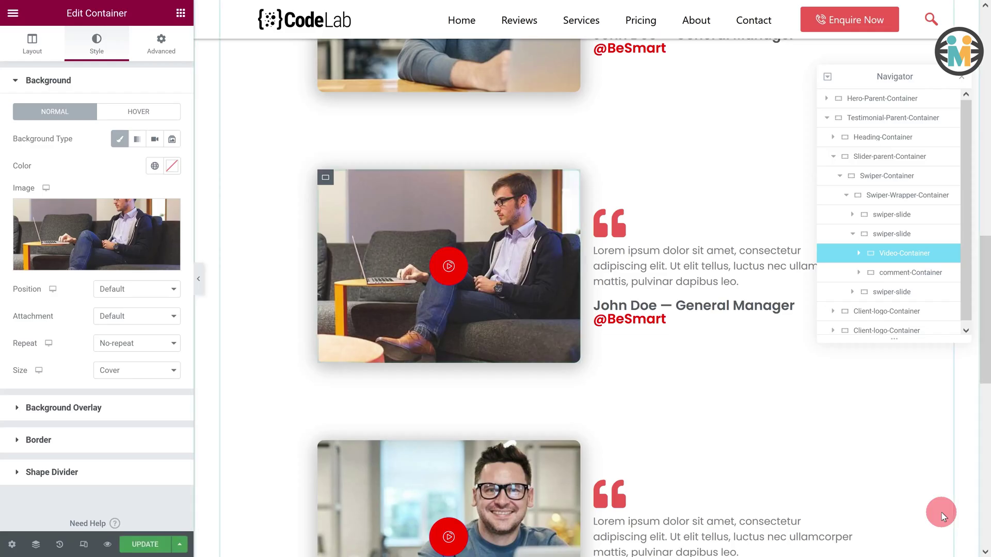
Replace the second slide's video address with a different YouTube link
click(859, 253)
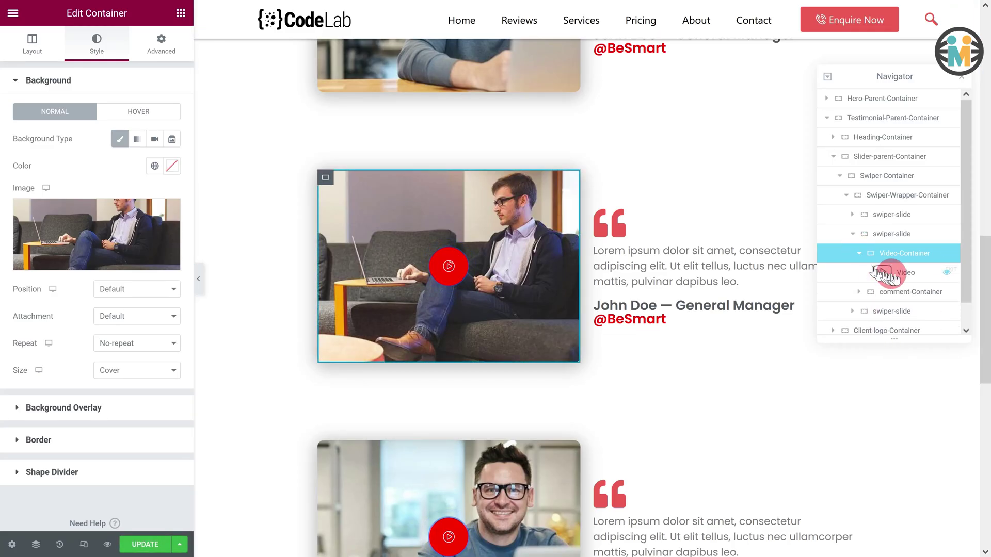
click(895, 273)
double_click(126, 303)
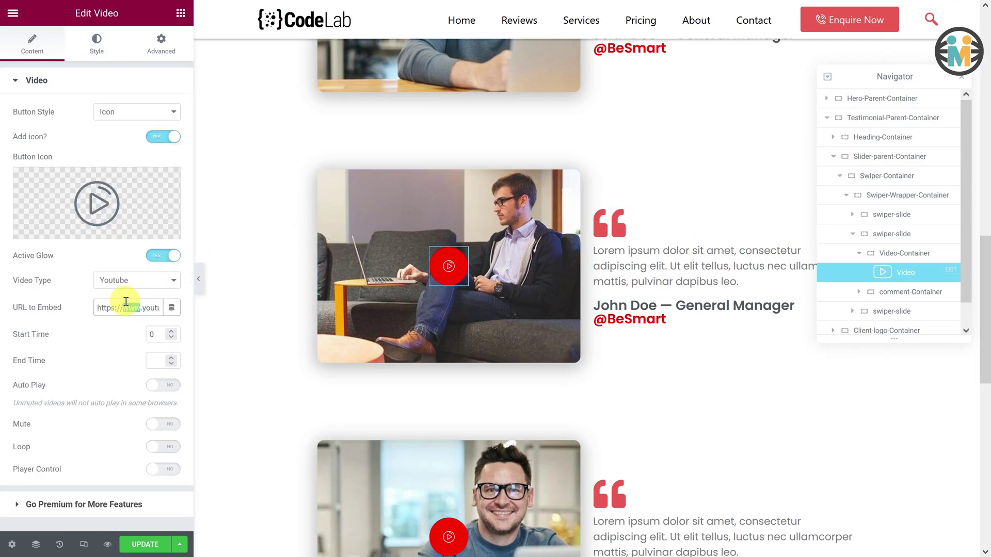
key(ctrl+v)
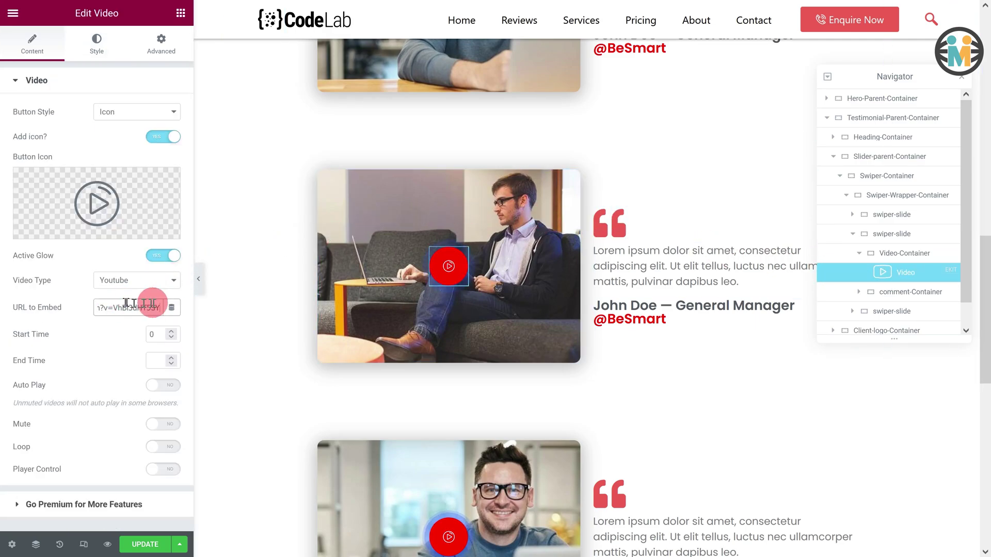
Replace the second slide's heading title with the Mark Smith text ending in a closing </span>
click(655, 317)
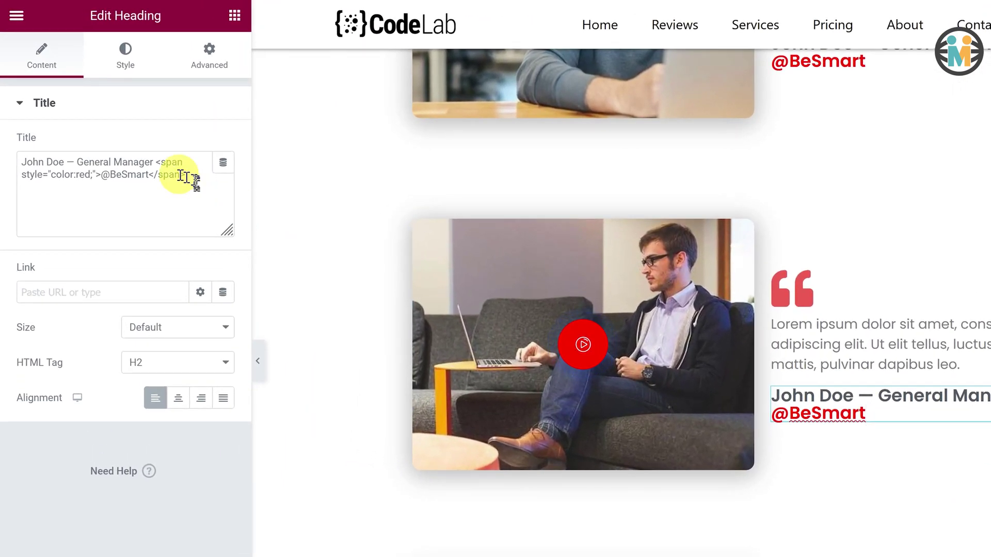
drag(184, 170, 6, 143)
text(Mark Smith — Copywriter <span style="color)
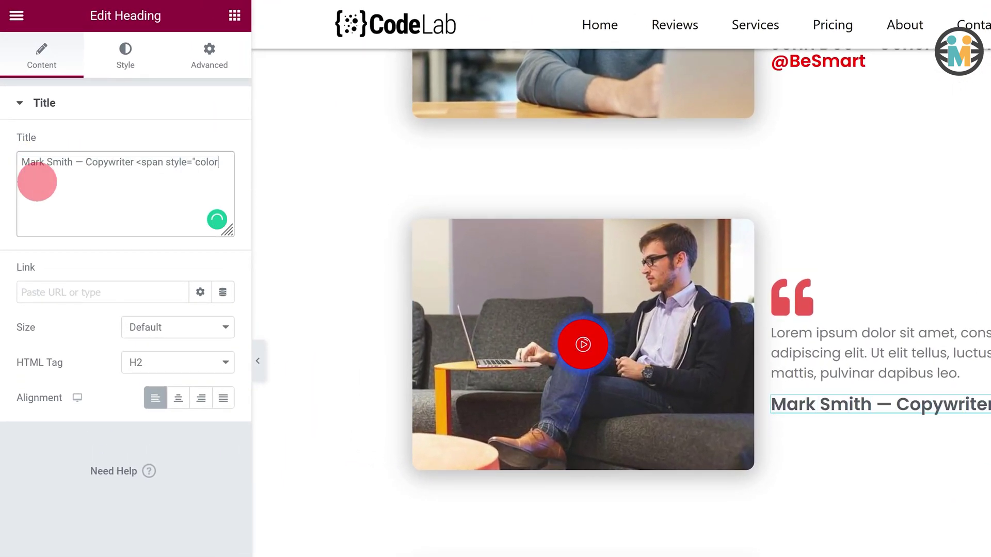
text(line</span>)
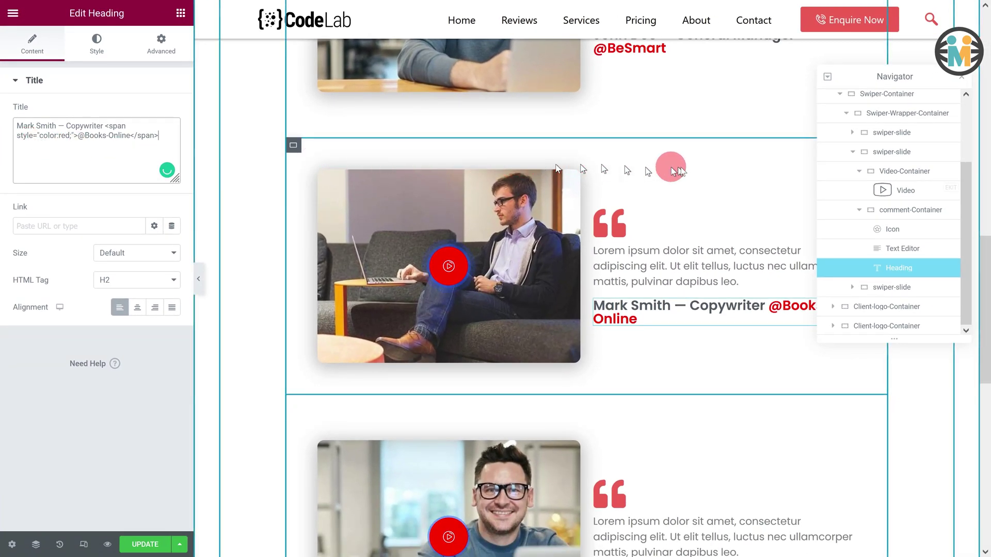
click(862, 173)
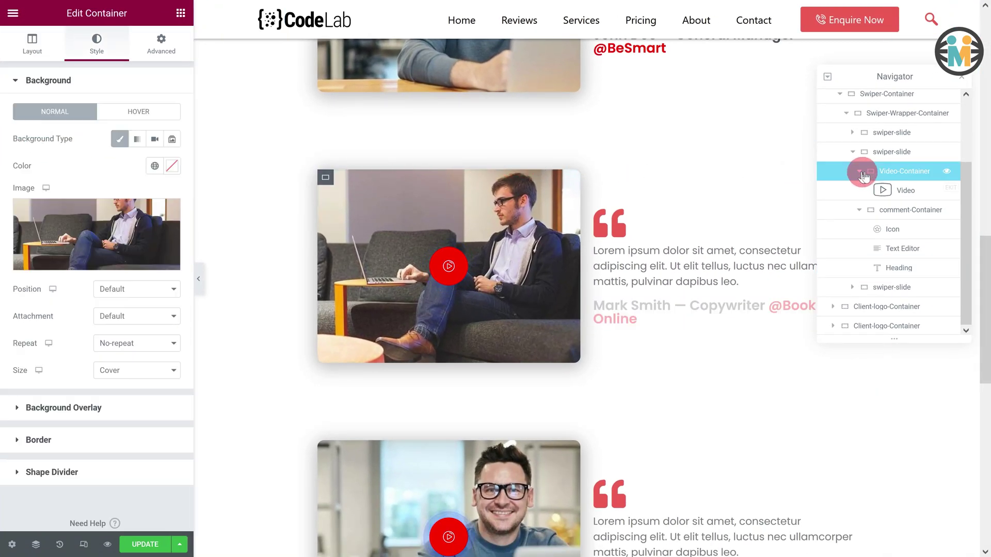
Set the third slide's video container background to the photo of the man at a desk
click(858, 172)
click(852, 172)
click(853, 171)
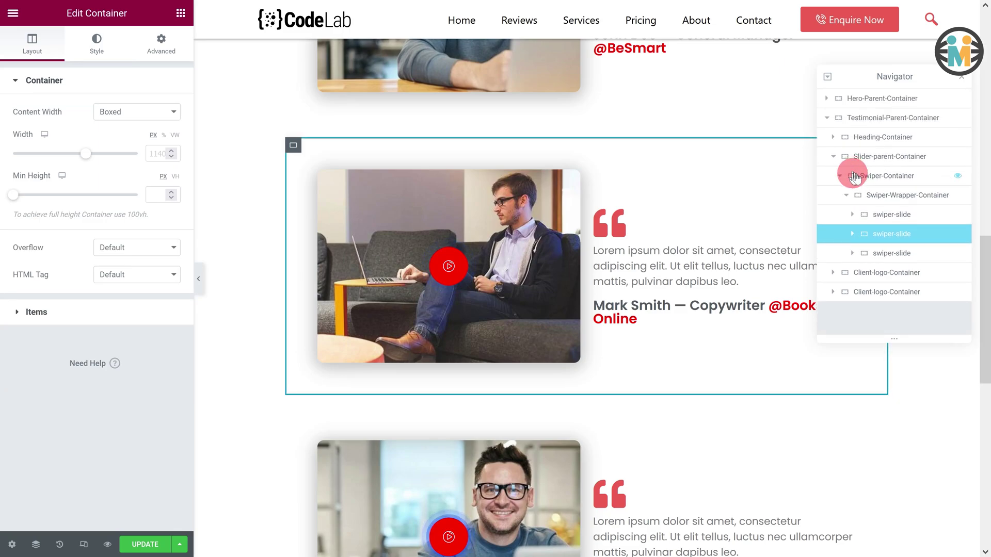
click(852, 253)
click(885, 271)
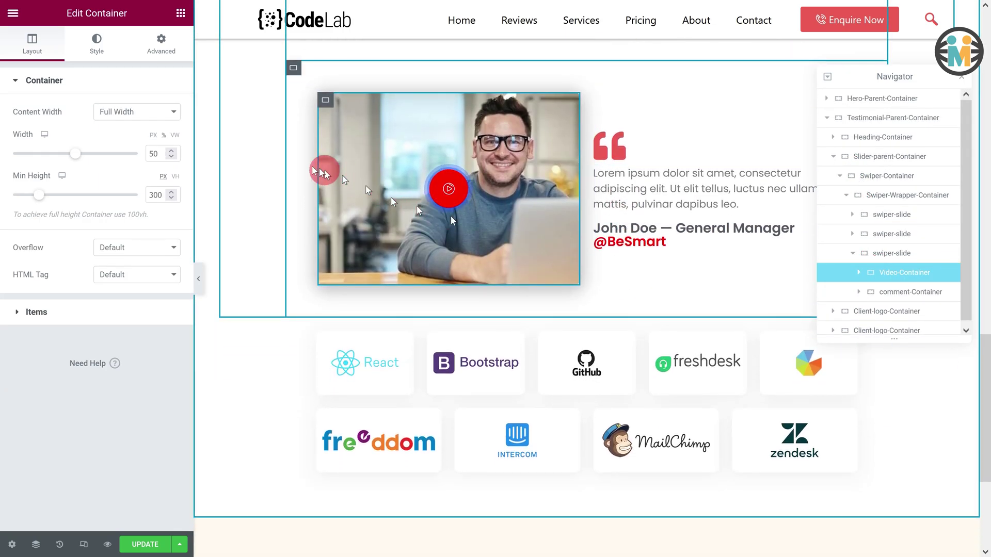
click(100, 54)
click(111, 213)
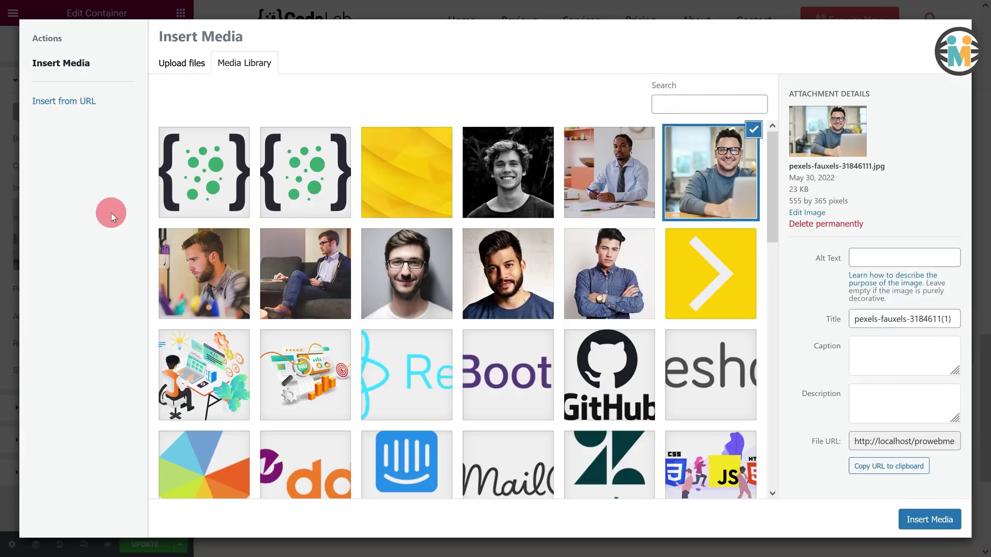
click(573, 207)
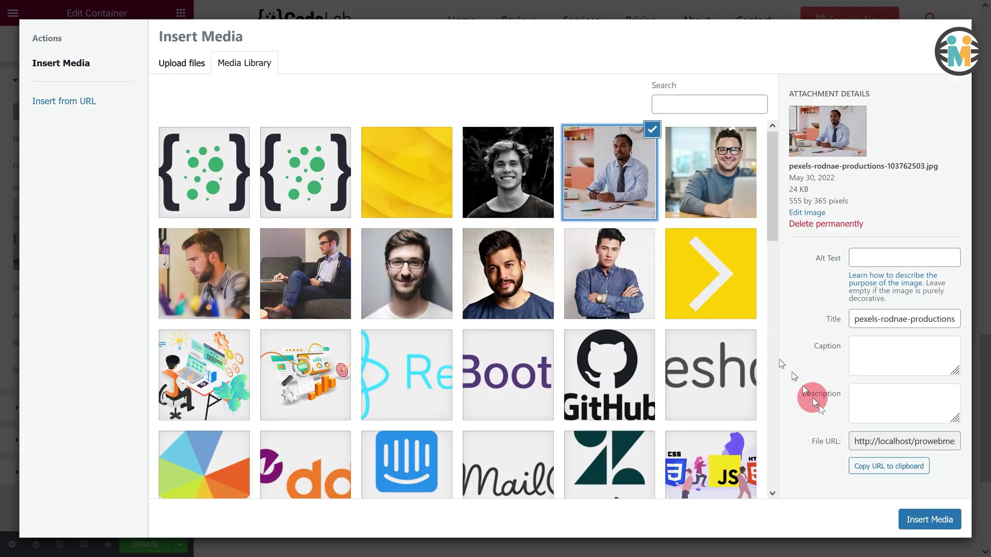
click(912, 517)
Select the third slide's entire video link for replacement
click(859, 272)
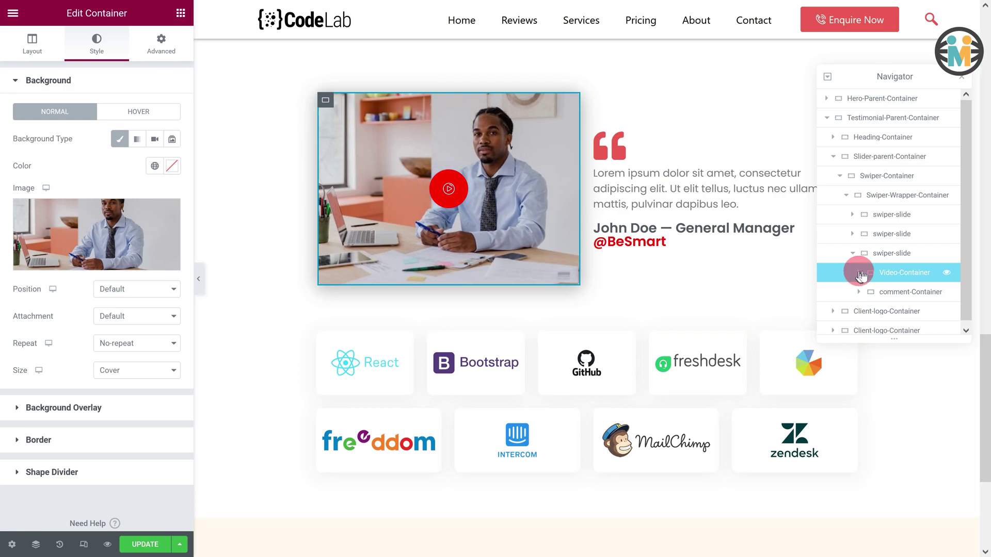
click(895, 293)
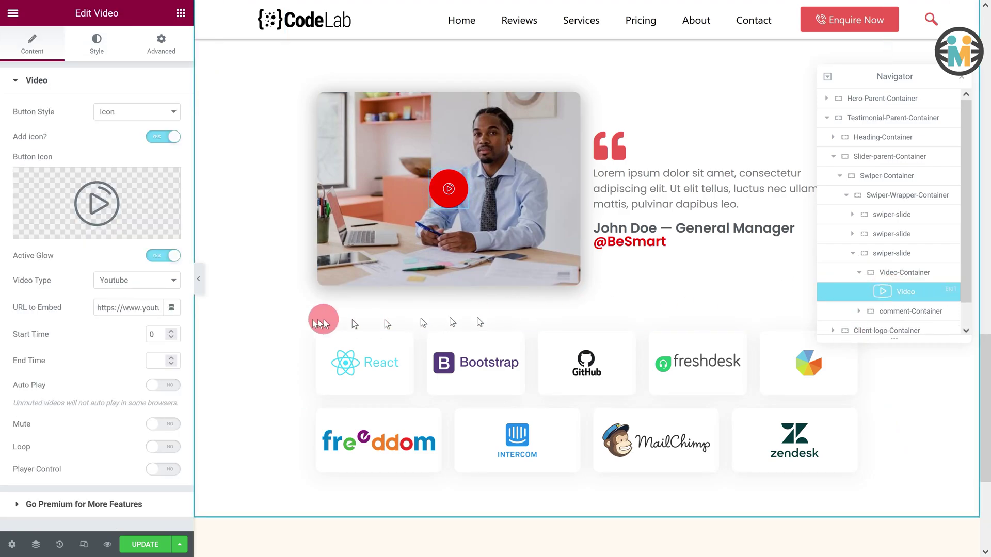
triple_click(124, 307)
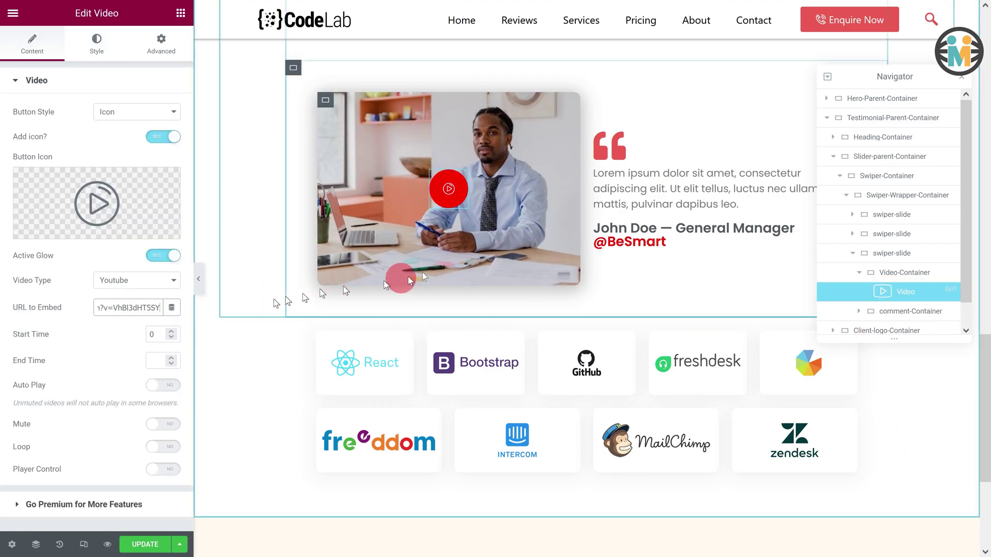
click(634, 241)
drag(160, 138, 9, 126)
text(Harry Martin — Designer <span style="color:red;">@ProWebMentor</span>)
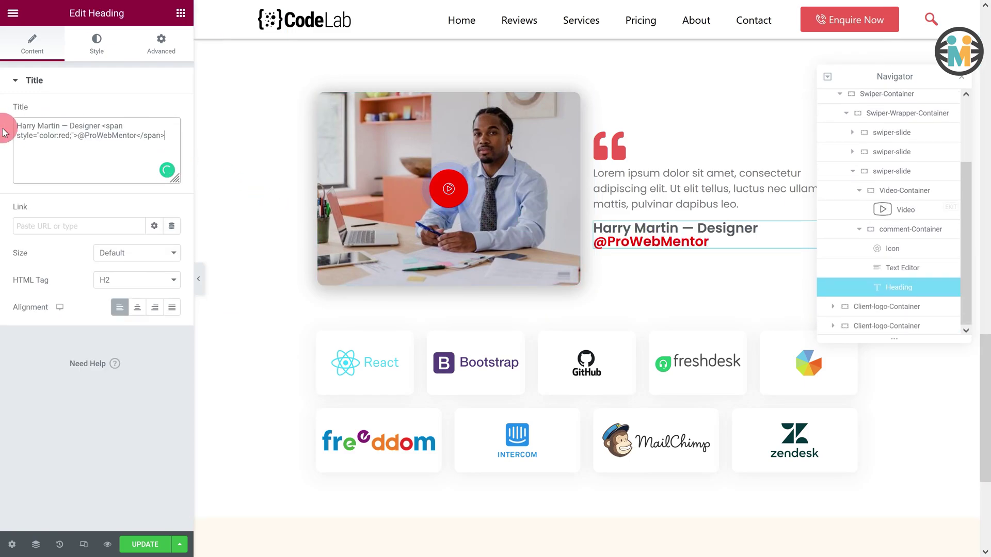
Set the Swiper-Wrapper-Container's items direction to Row with a 0 gap
click(886, 113)
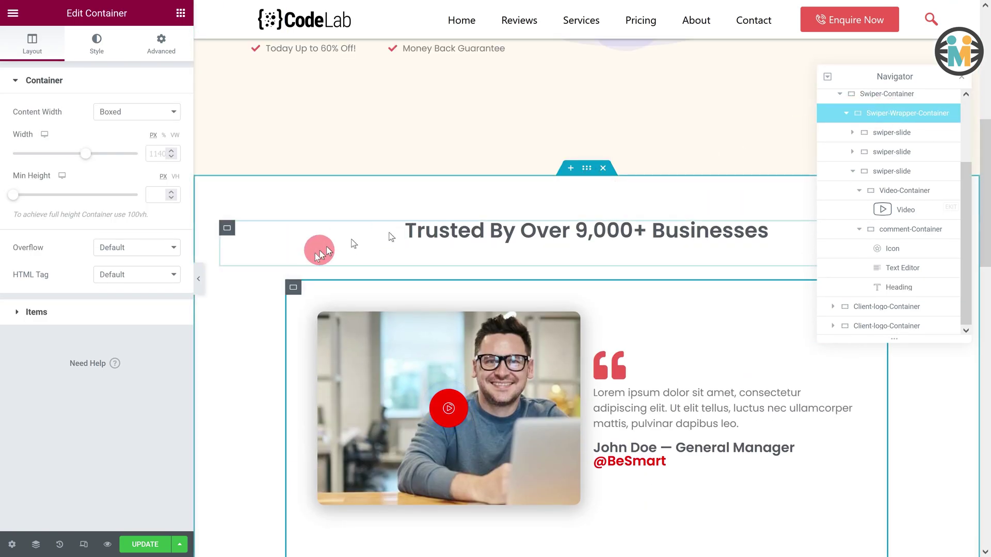
click(44, 320)
click(120, 146)
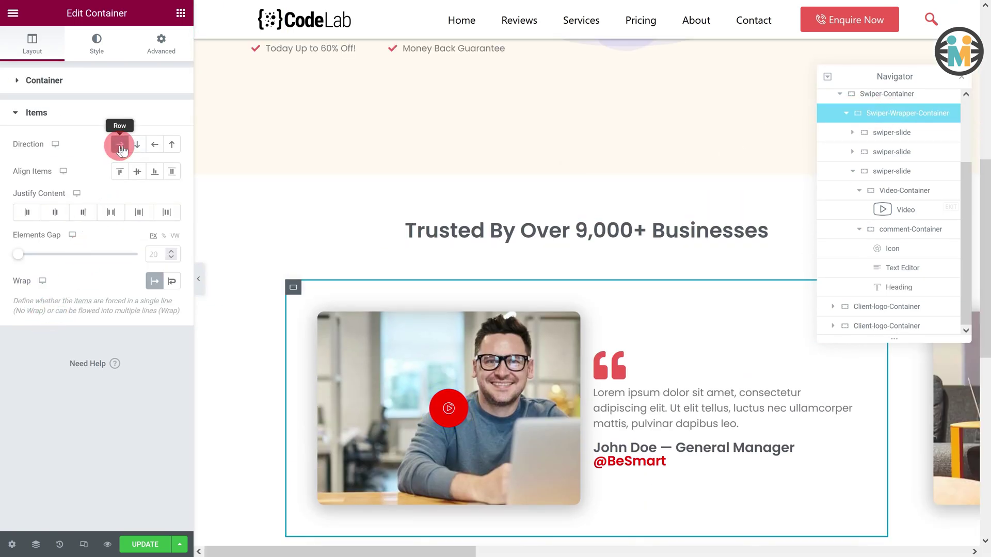
text(0)
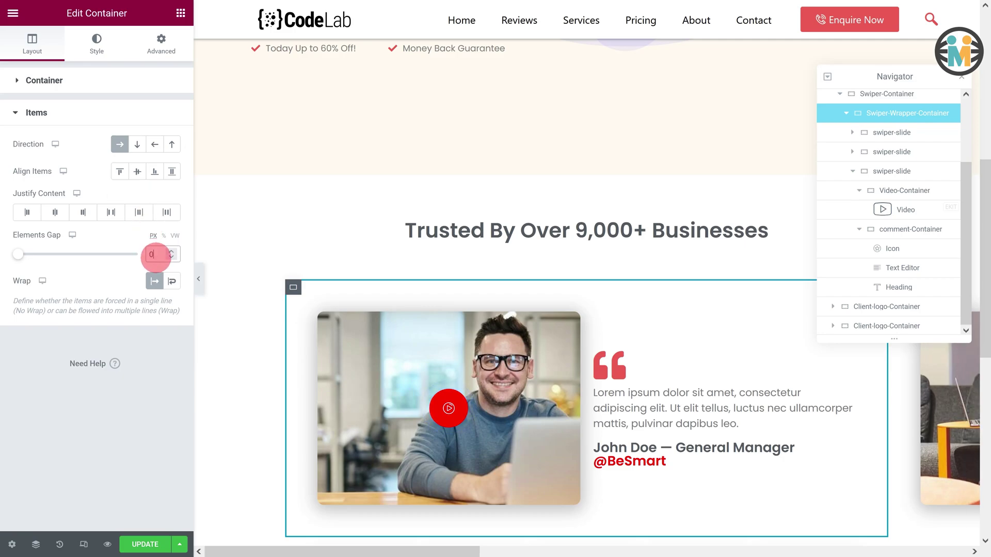
click(181, 13)
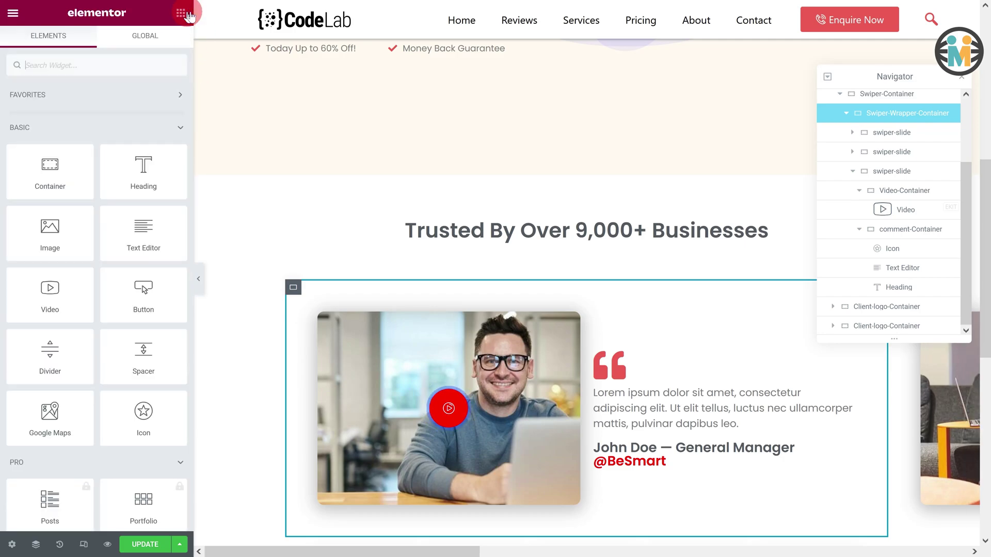
Place an HTML widget below the Trusted By heading and paste the Swiper CSS and script code
click(106, 66)
text(html)
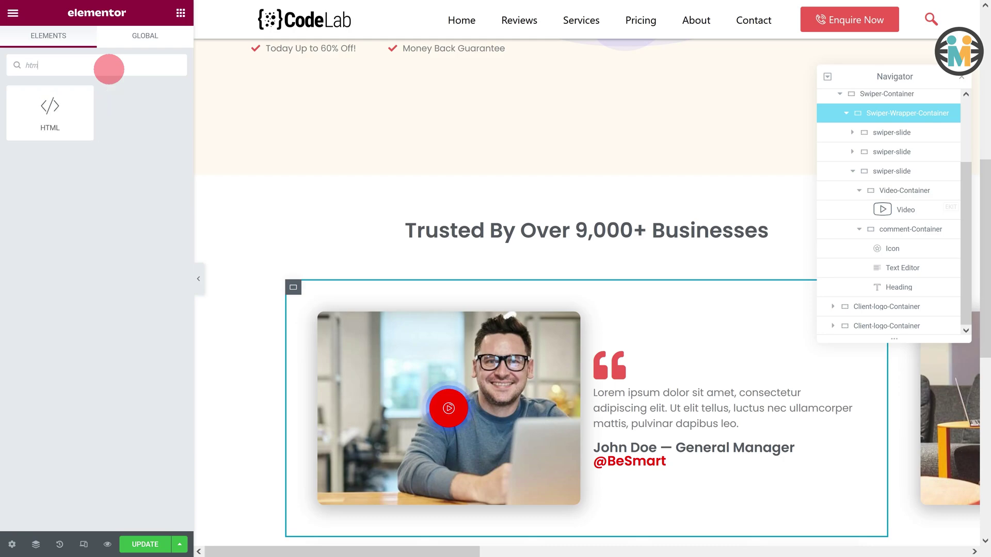
drag(62, 103, 499, 237)
click(153, 140)
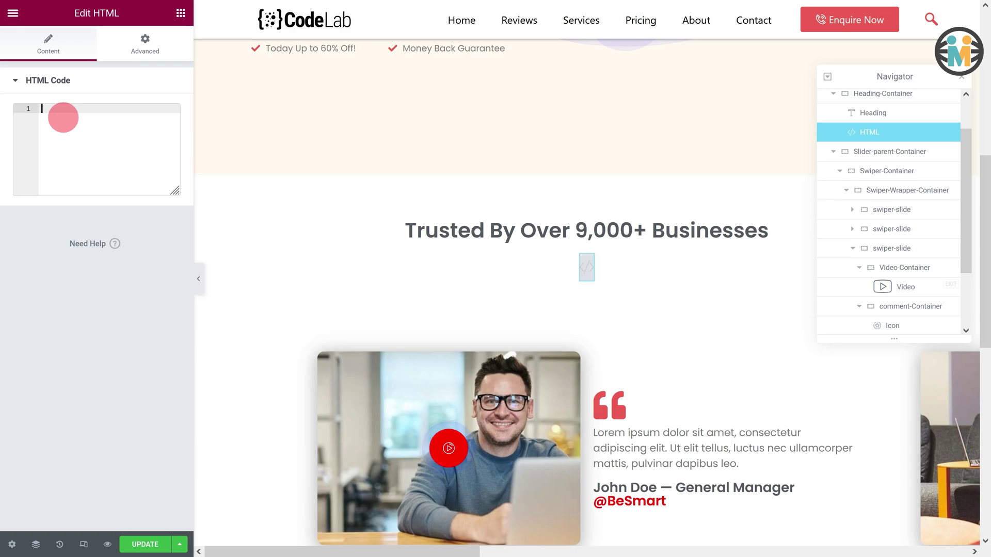
key(ctrl+v)
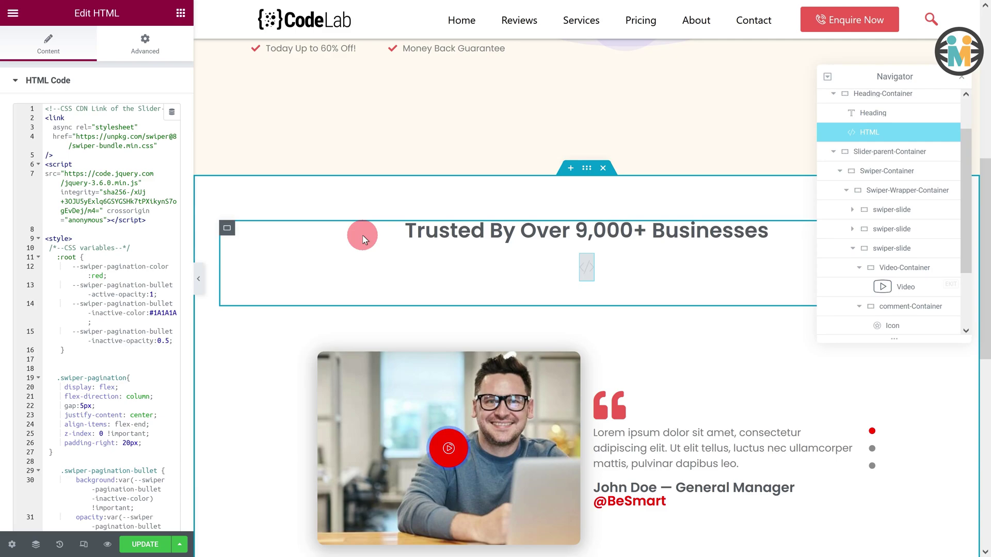
scroll(582, 217, down, 3)
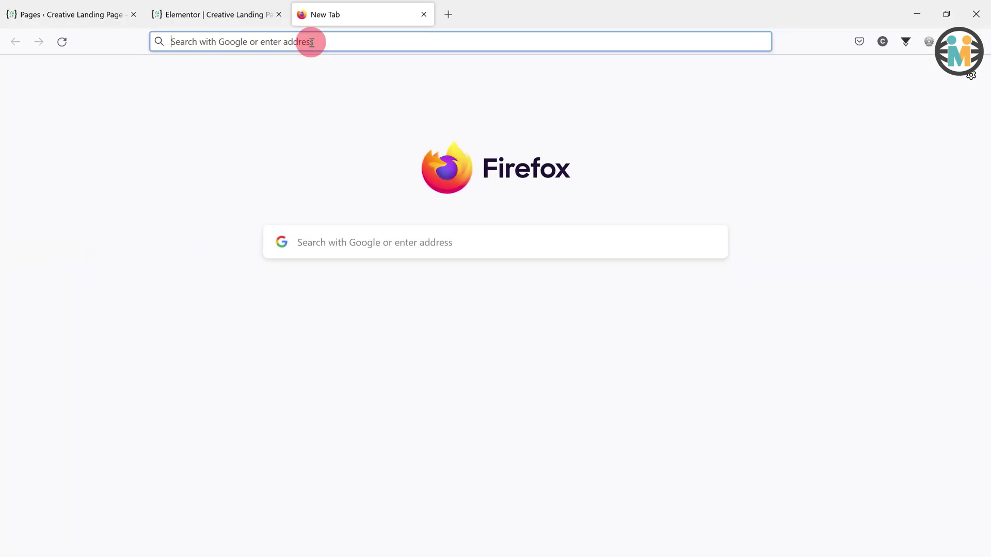
text(swiperjs.com)
key(Return)
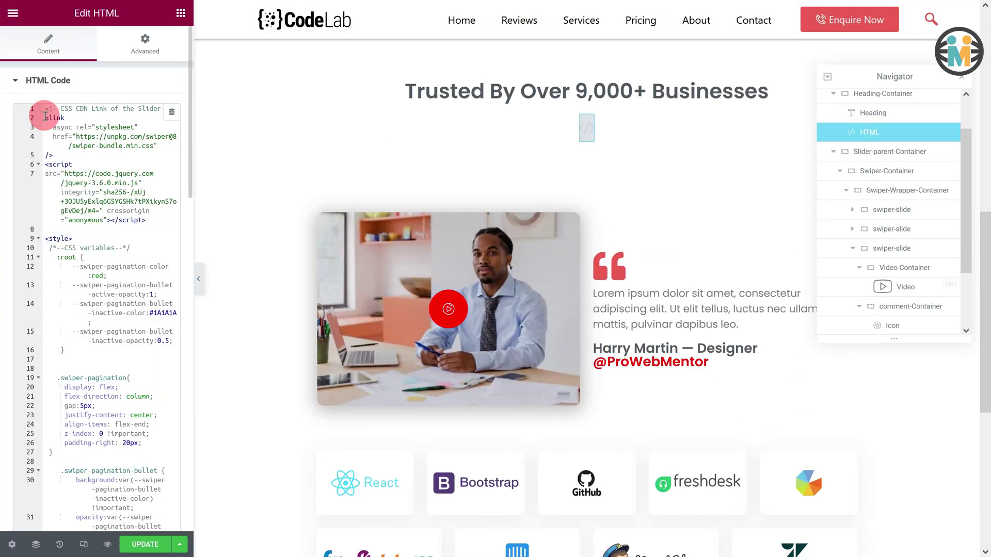
drag(45, 117, 61, 154)
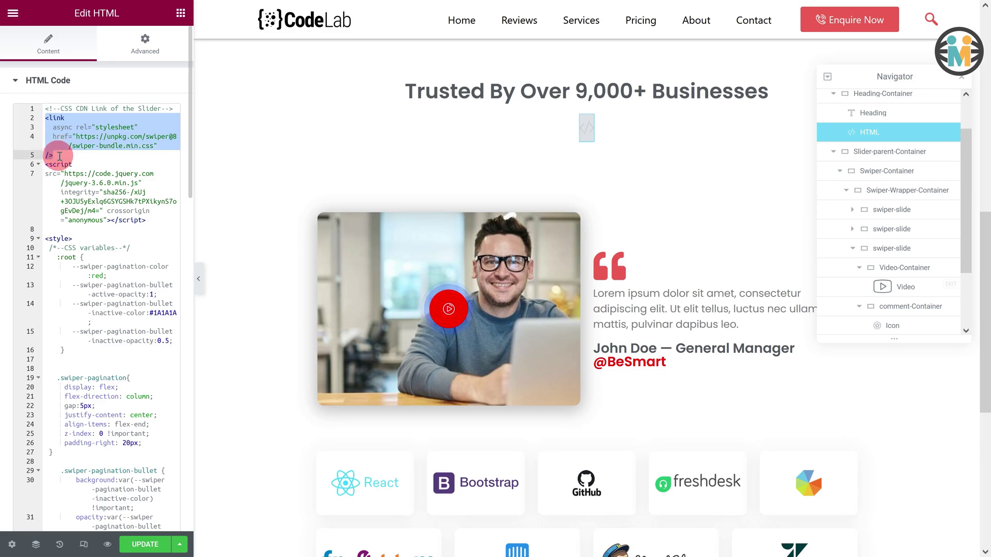
drag(48, 164, 153, 222)
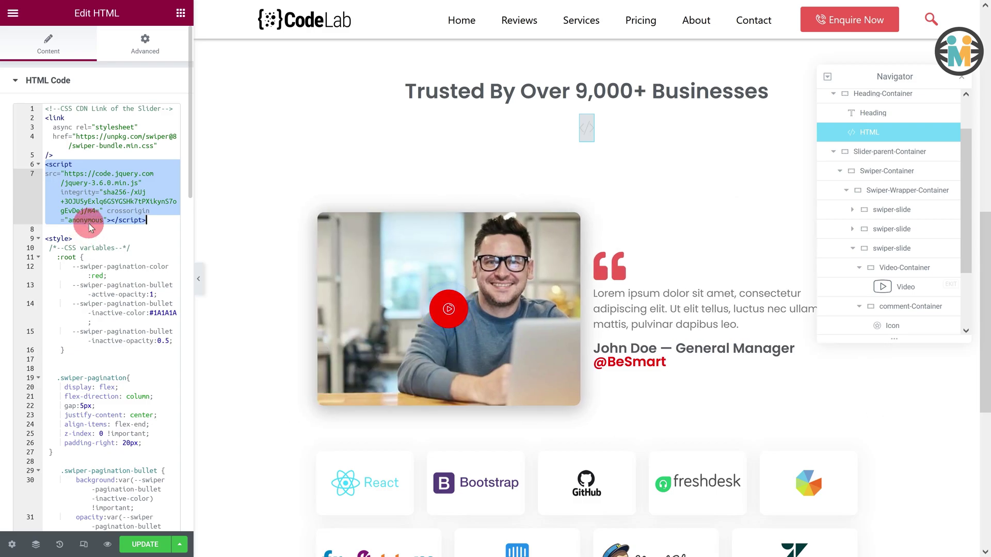
drag(52, 256, 73, 351)
scroll(72, 341, down, 2)
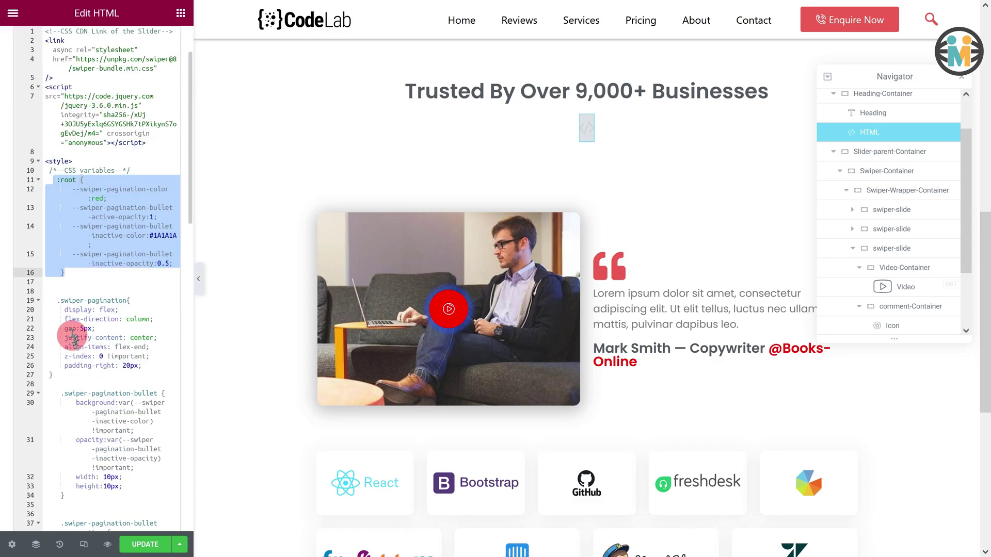
drag(55, 301, 54, 375)
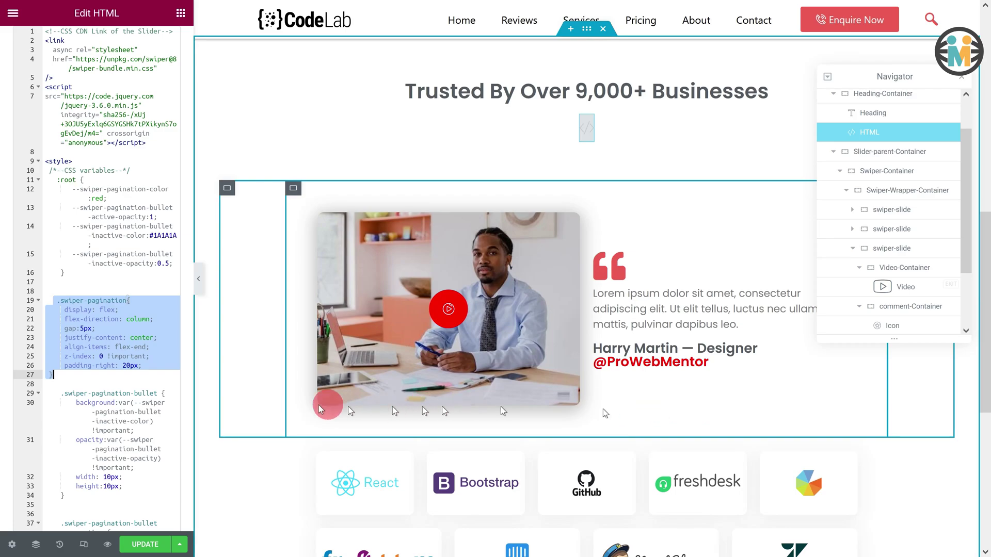
drag(57, 393, 88, 504)
scroll(108, 420, down, 2)
scroll(121, 372, down, 6)
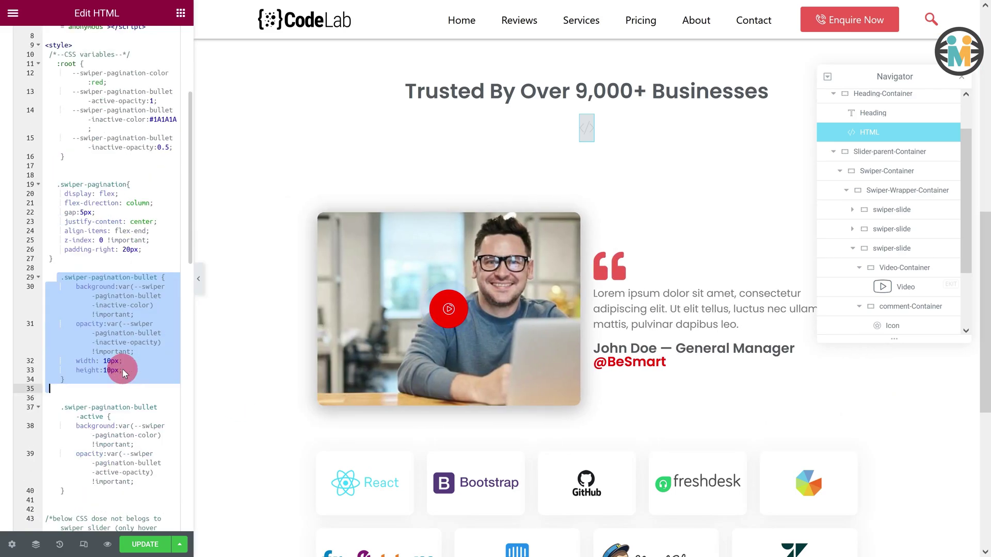
drag(49, 325, 49, 394)
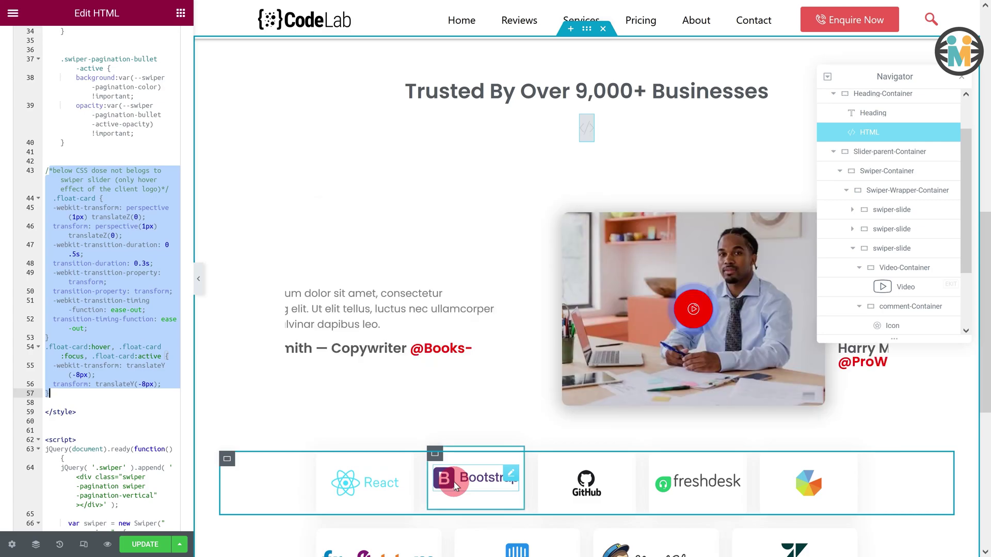
scroll(90, 315, down, 5)
scroll(91, 320, down, 1)
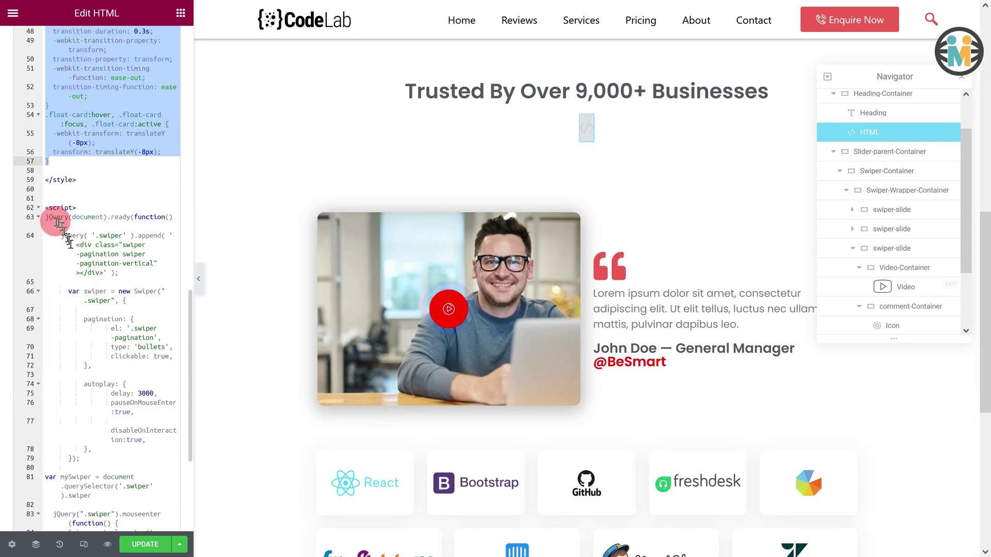
drag(43, 208, 135, 522)
scroll(137, 475, down, 4)
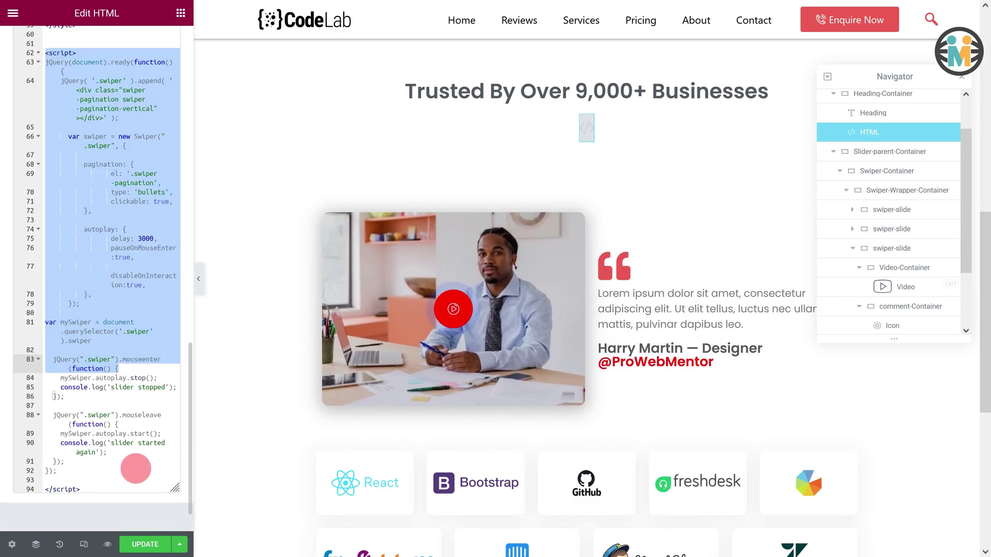